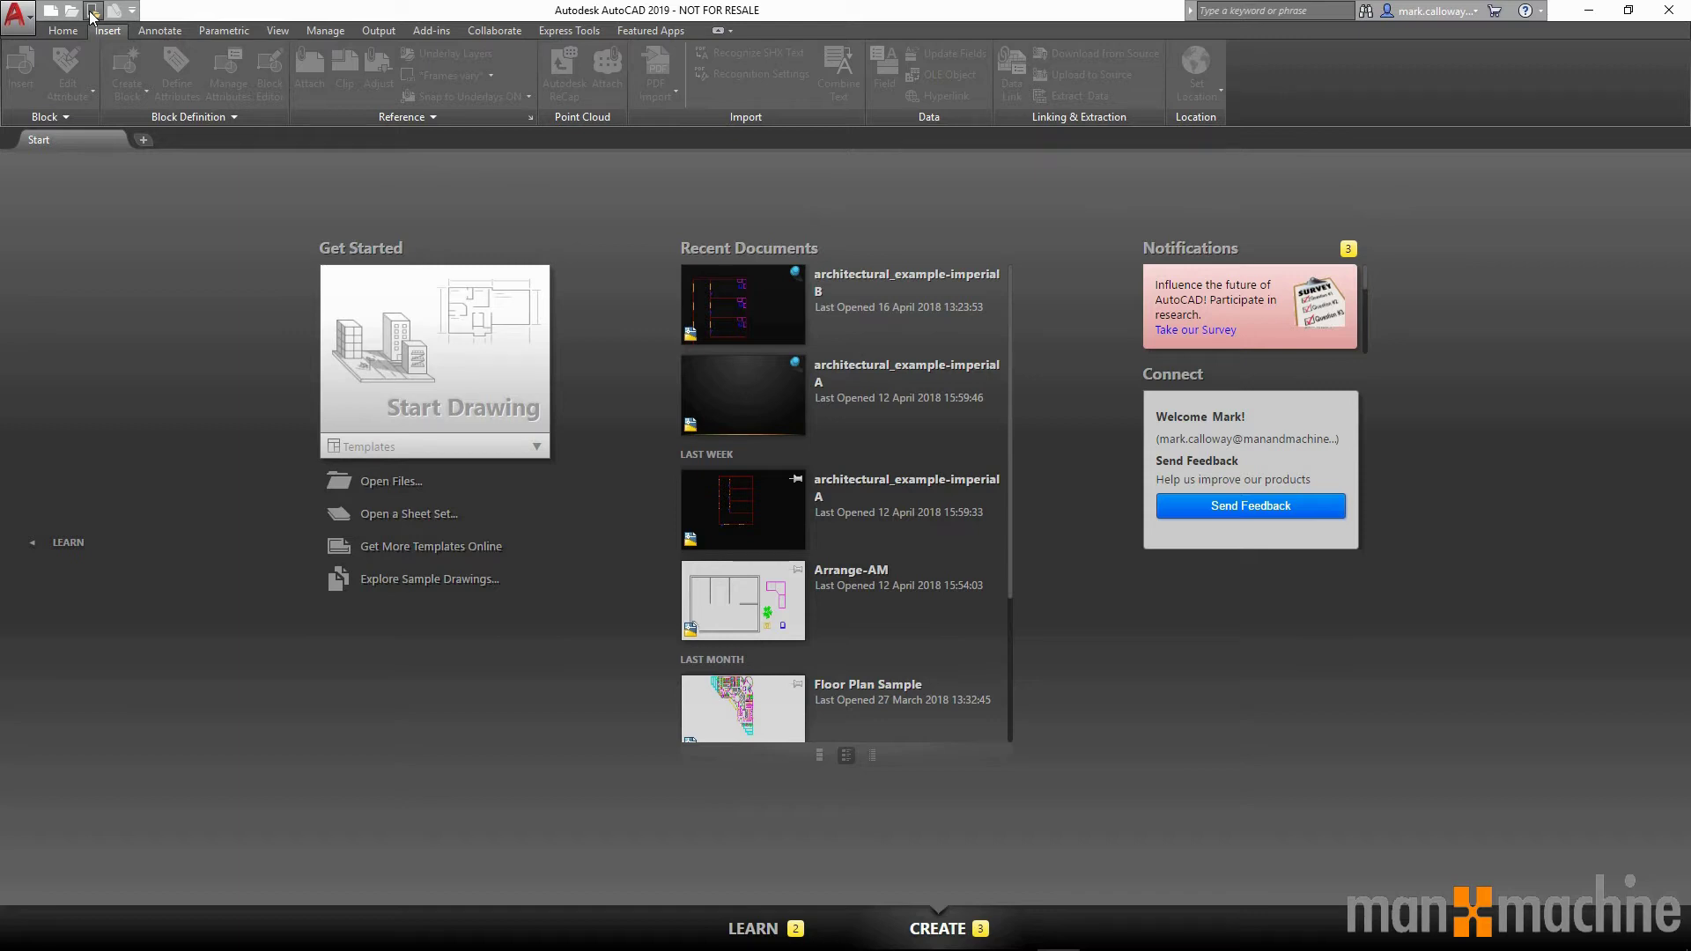
Open architectural_example-imperial A.dwg from the AutoCAD Web & Mobile files via the Application menu.
left_click(11, 25)
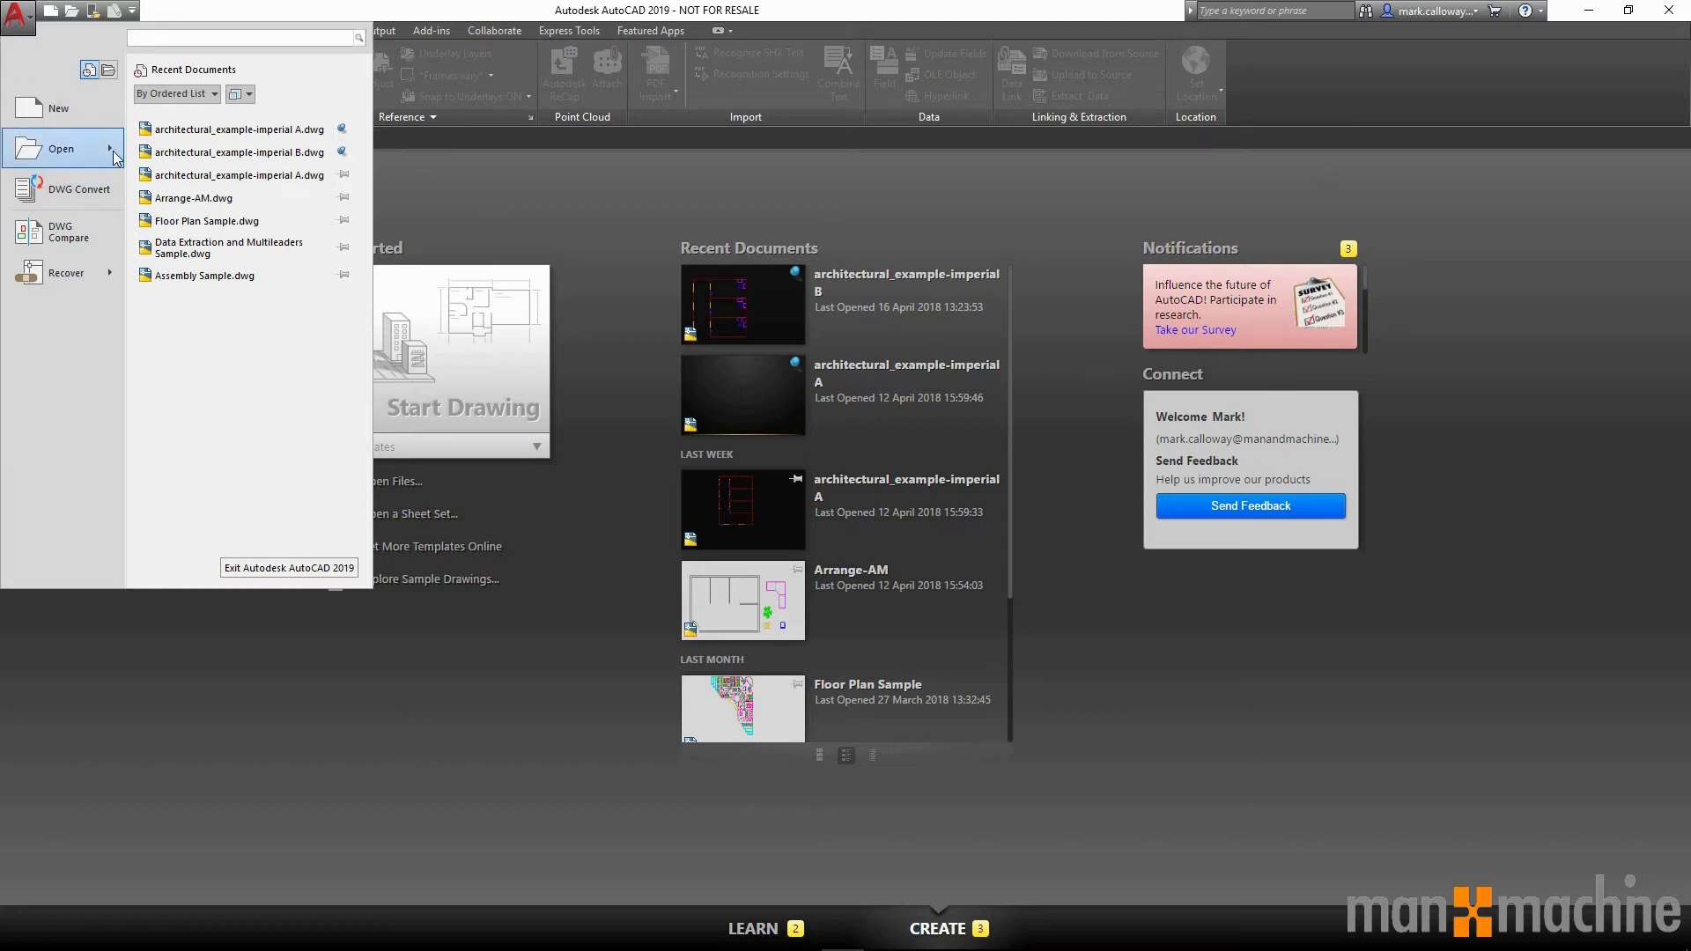
mouse_move(112, 155)
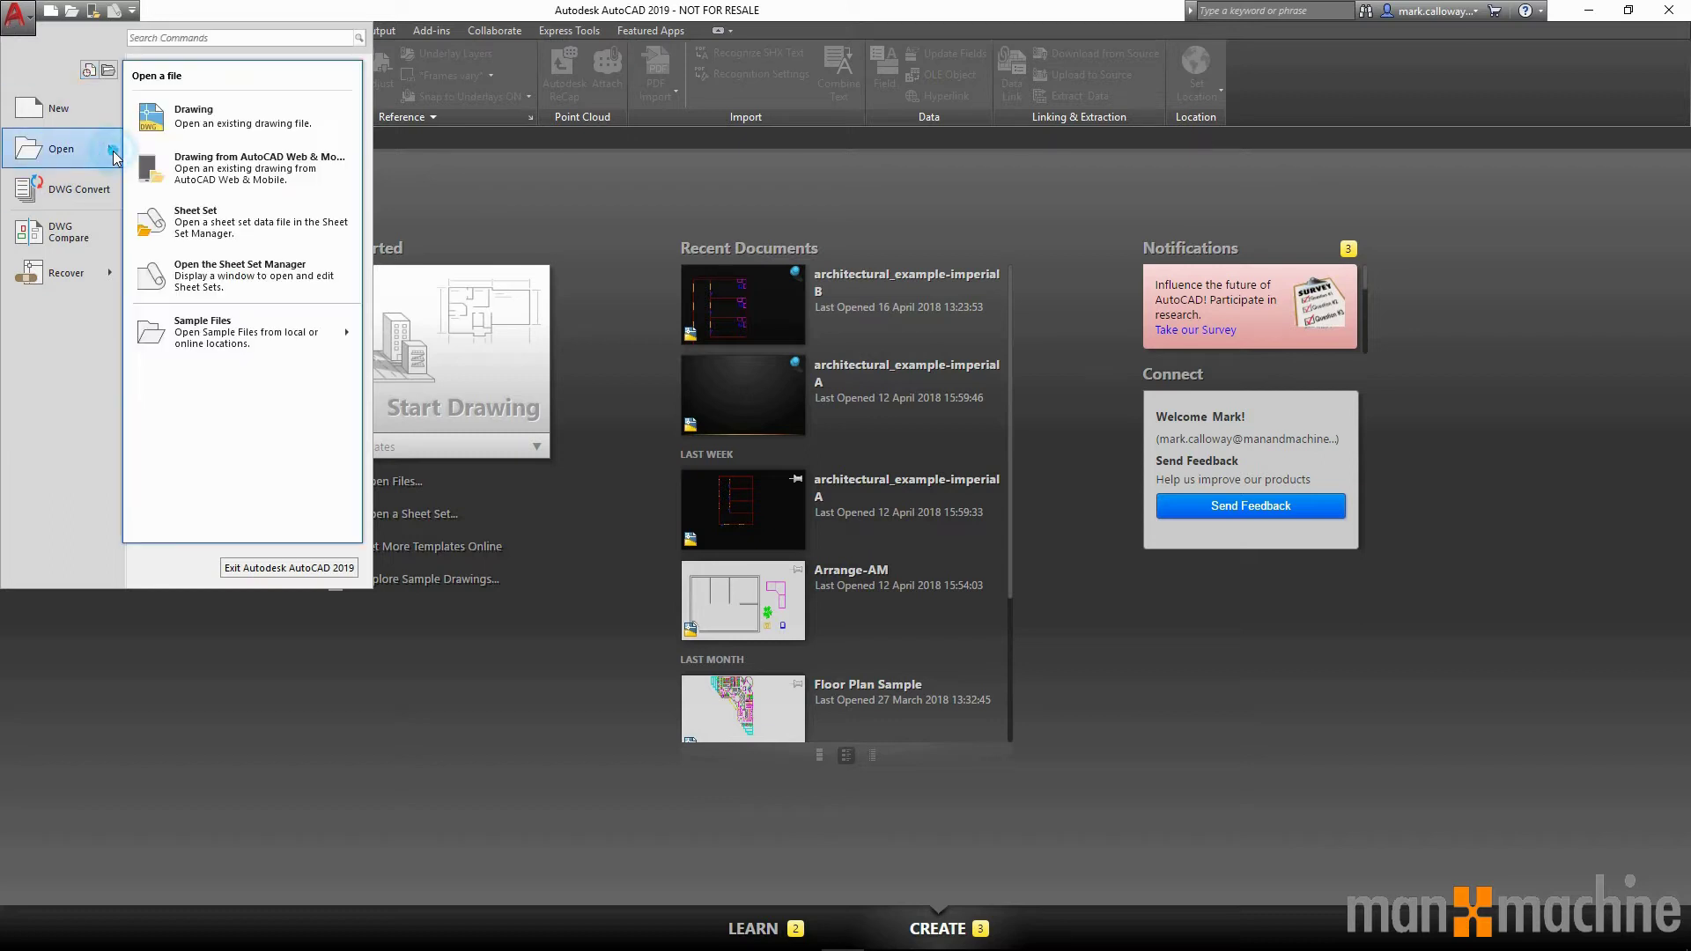
left_click(283, 183)
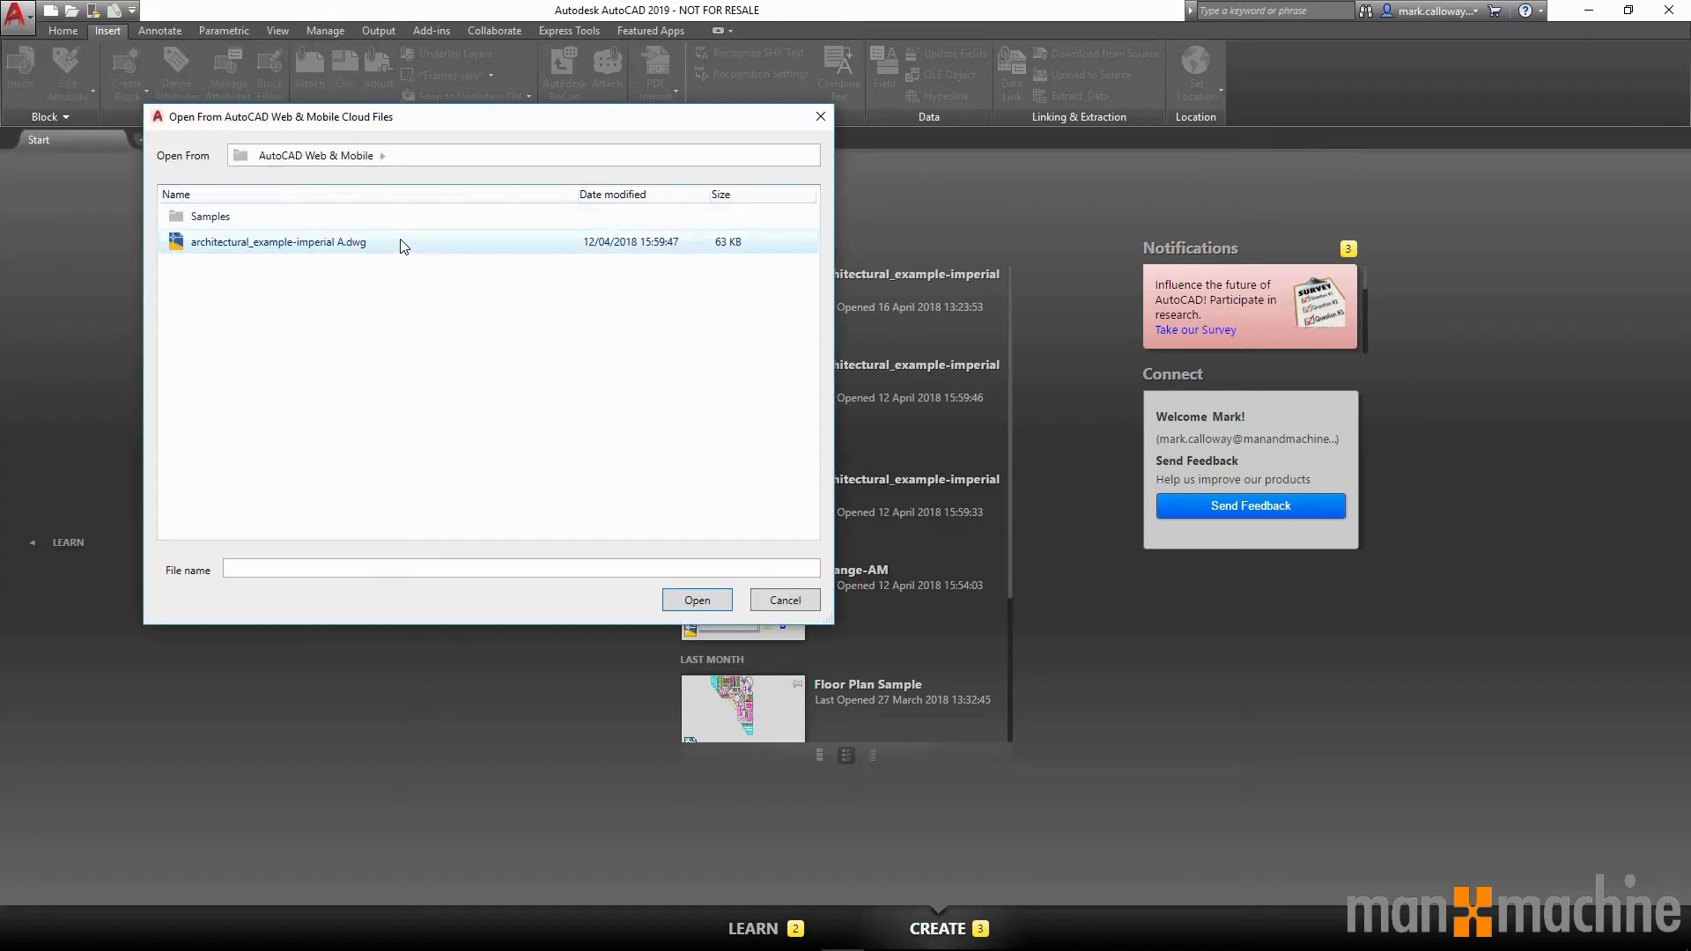
left_click(395, 243)
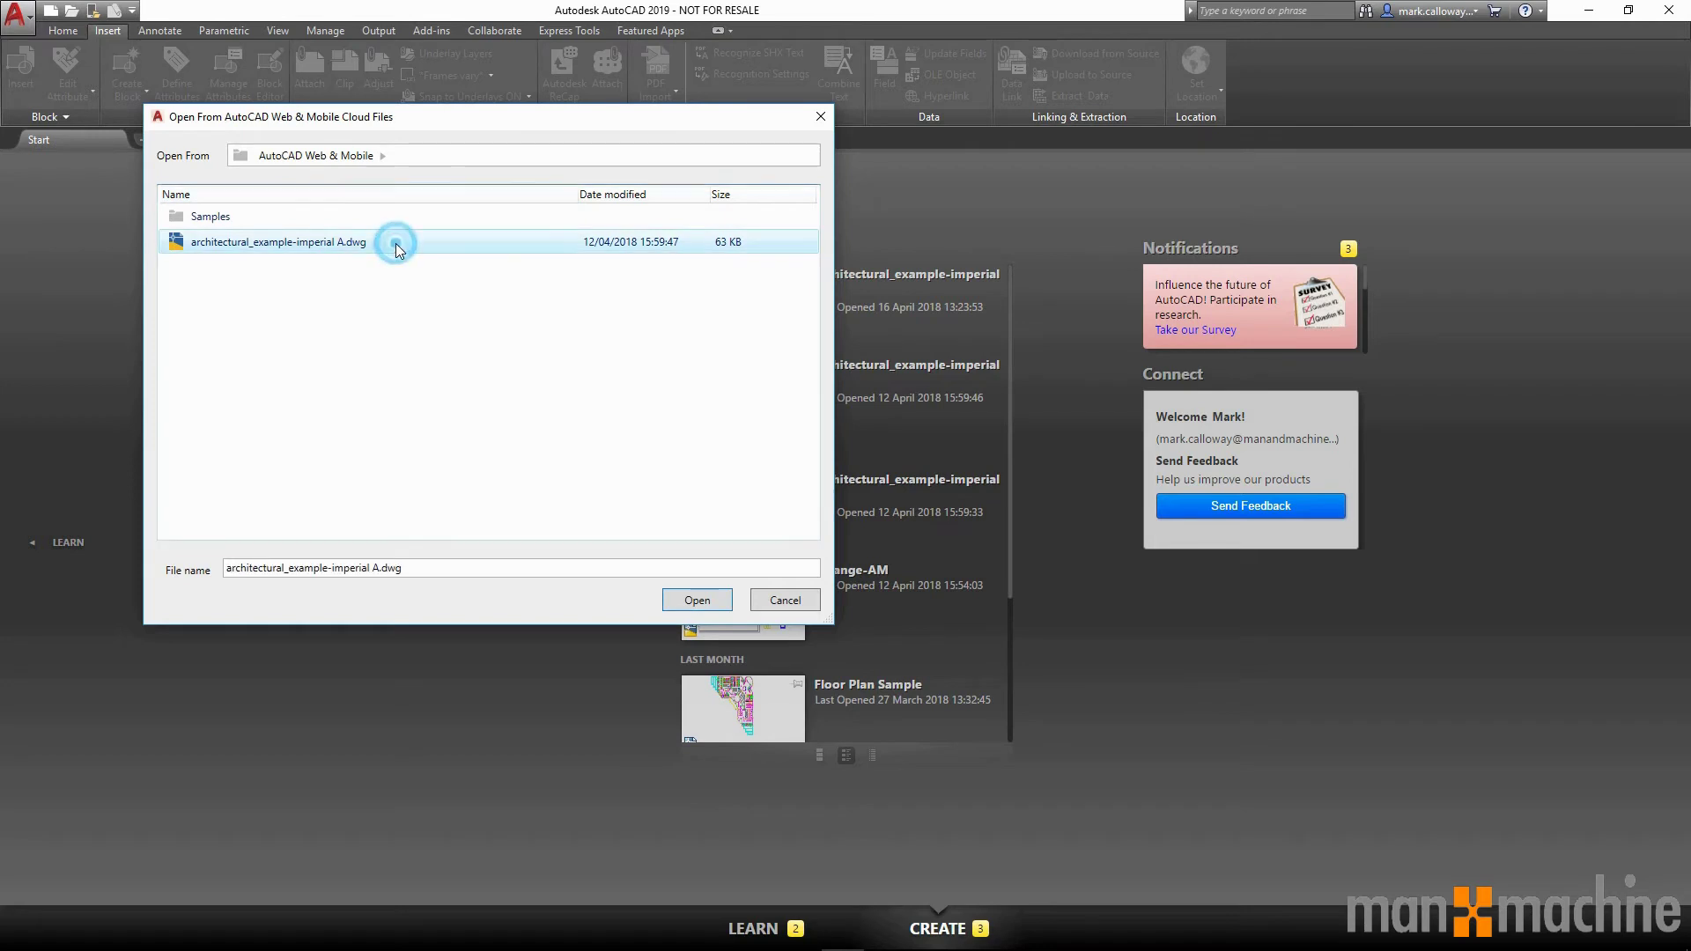
left_click(663, 598)
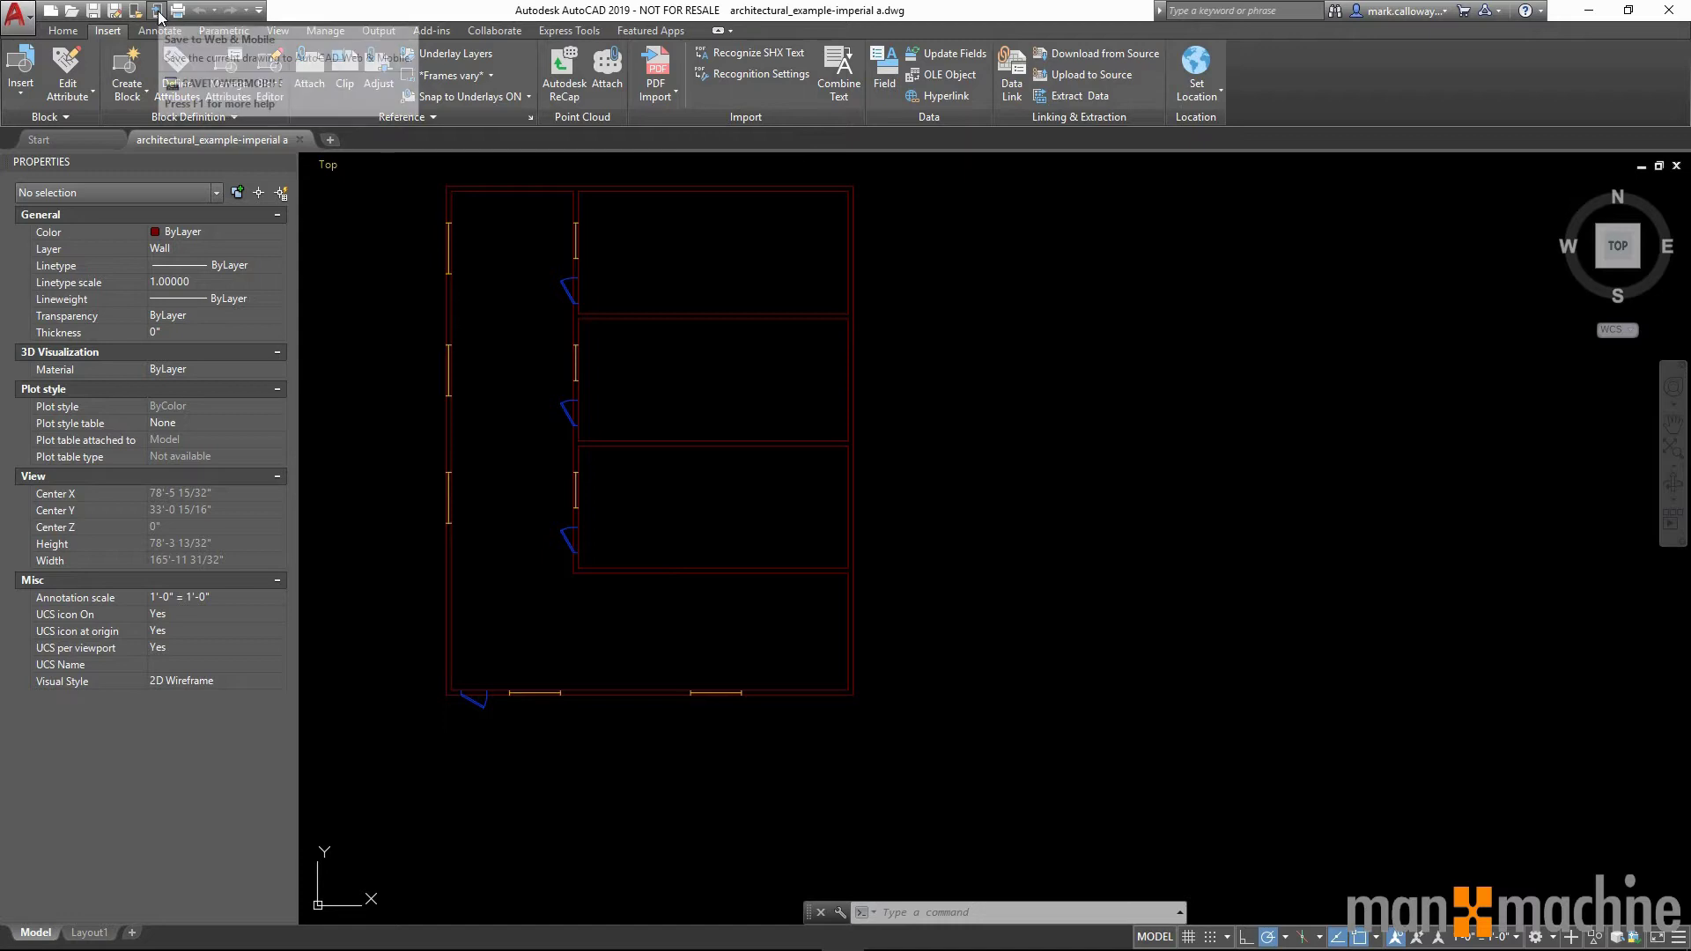
left_click(23, 16)
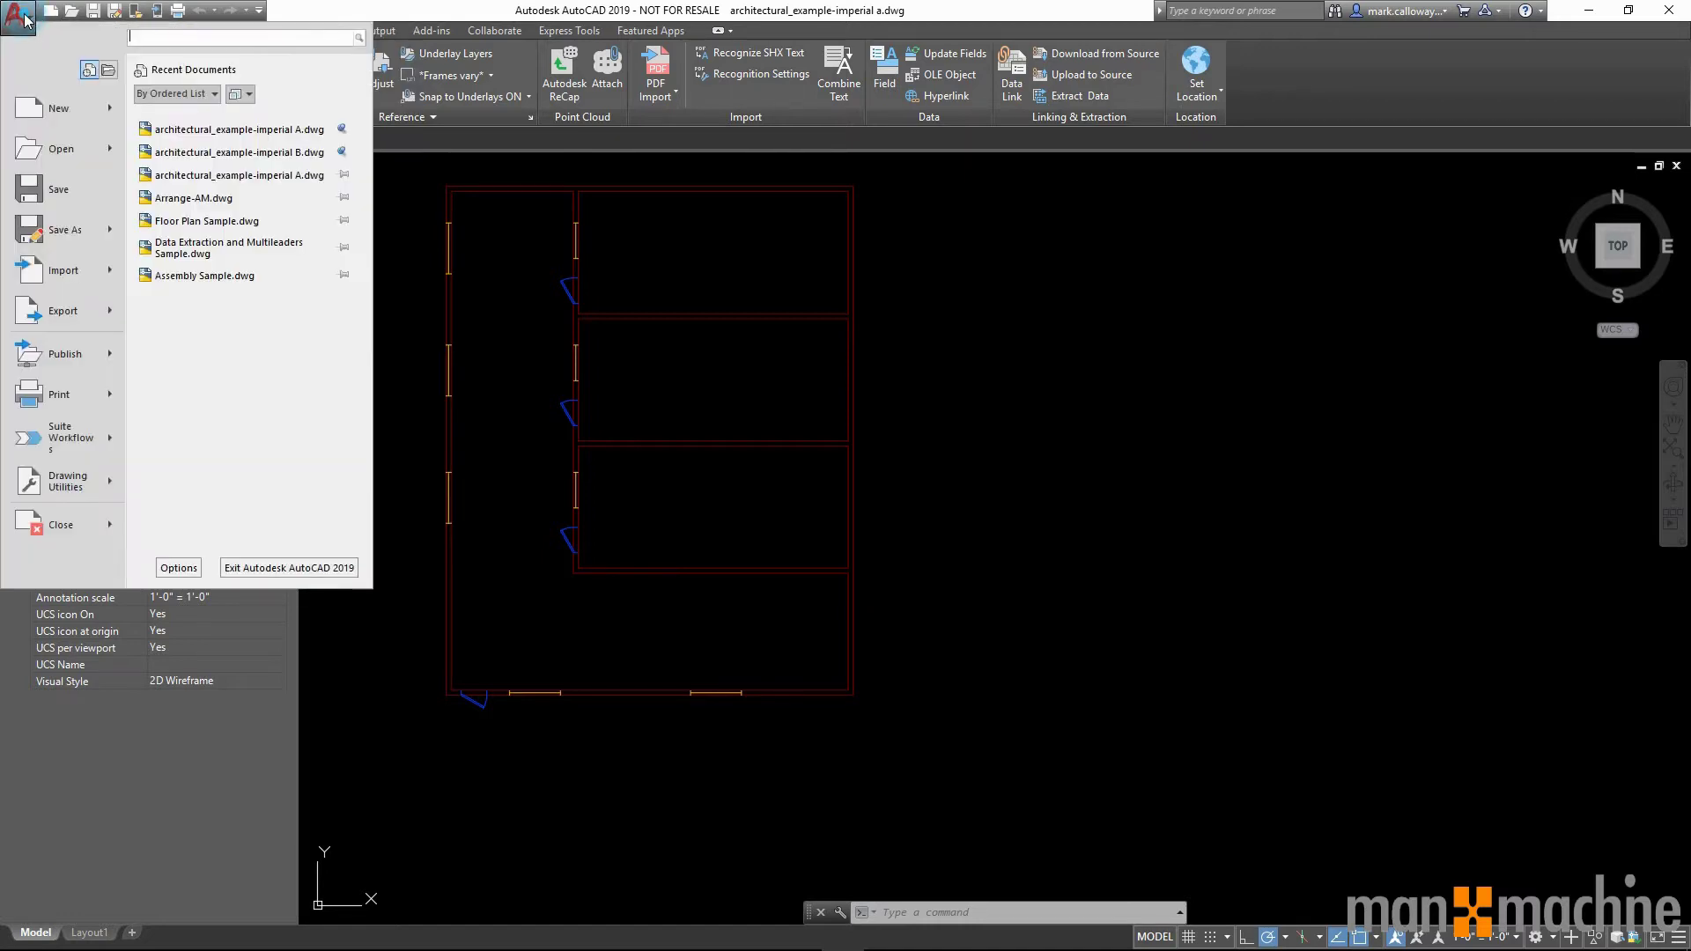
mouse_move(113, 239)
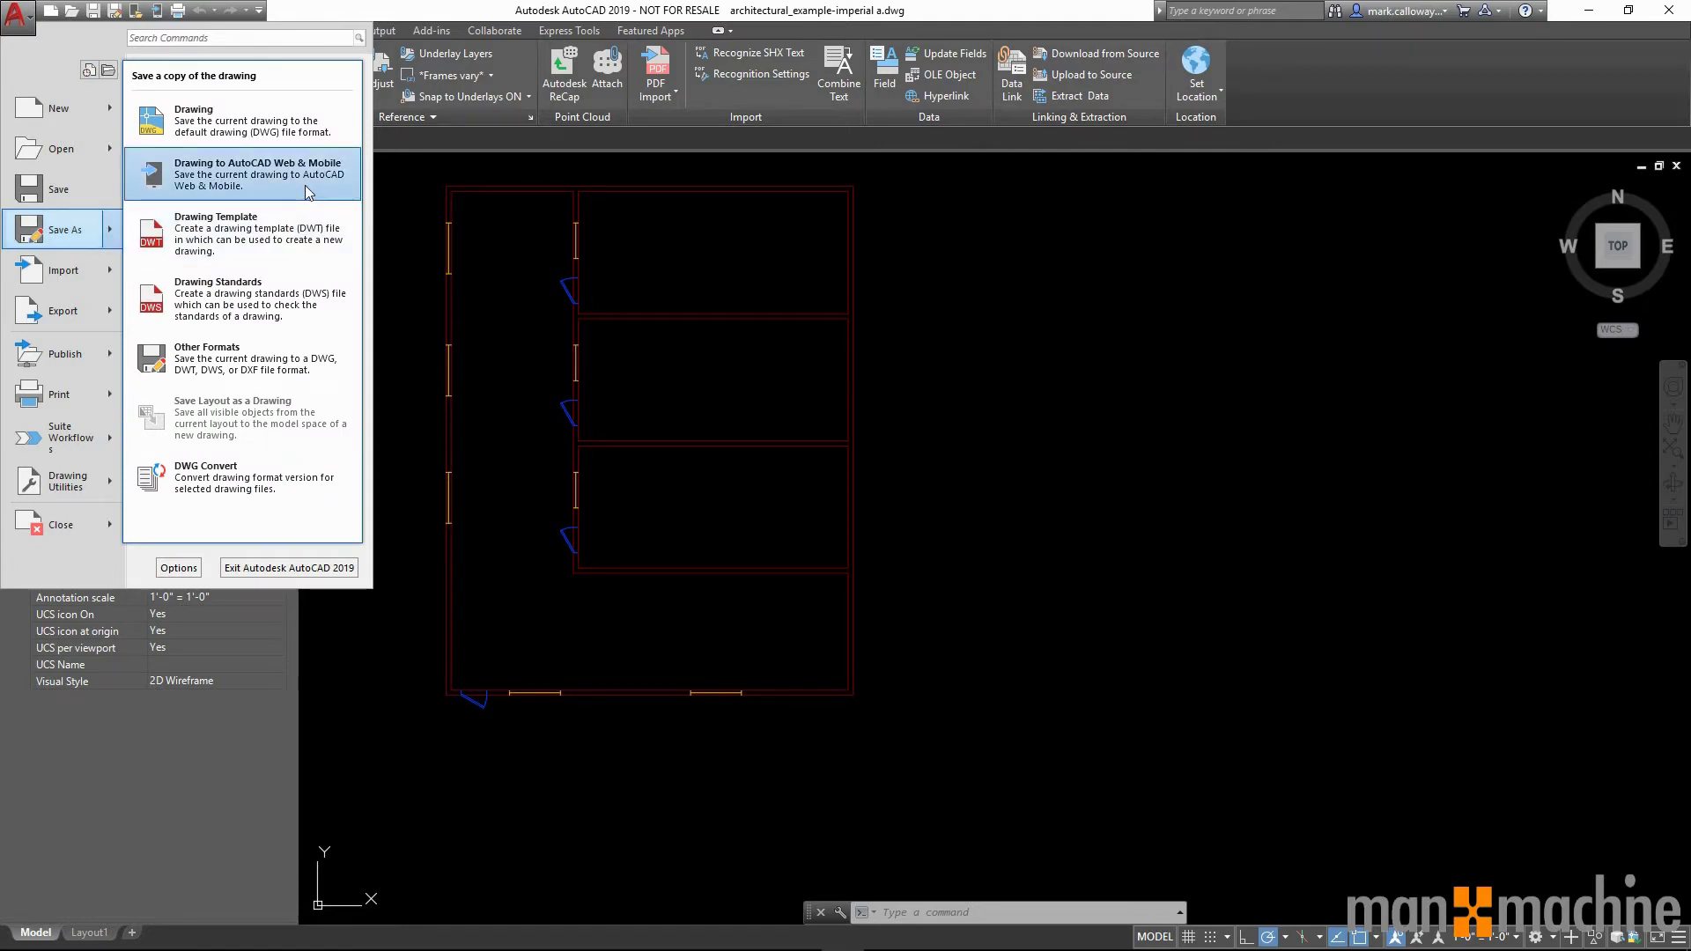
left_click(461, 166)
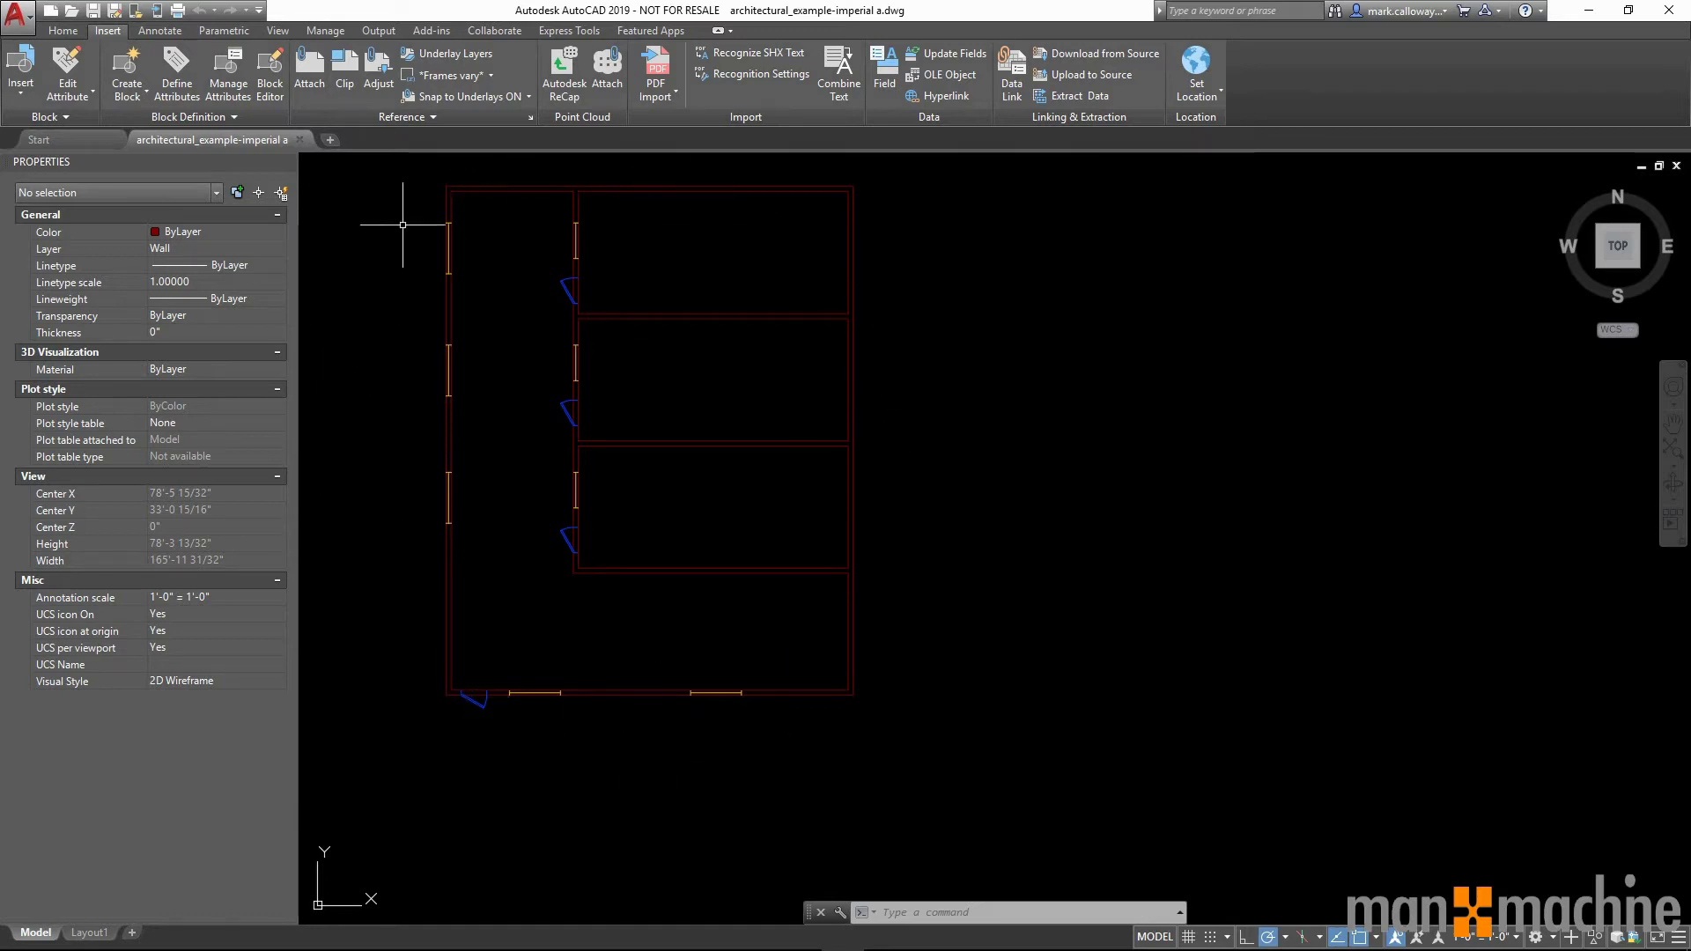
Run DWG Compare of the open drawing against architectural_example-imperial B.dwg from the Desktop.
left_click(31, 18)
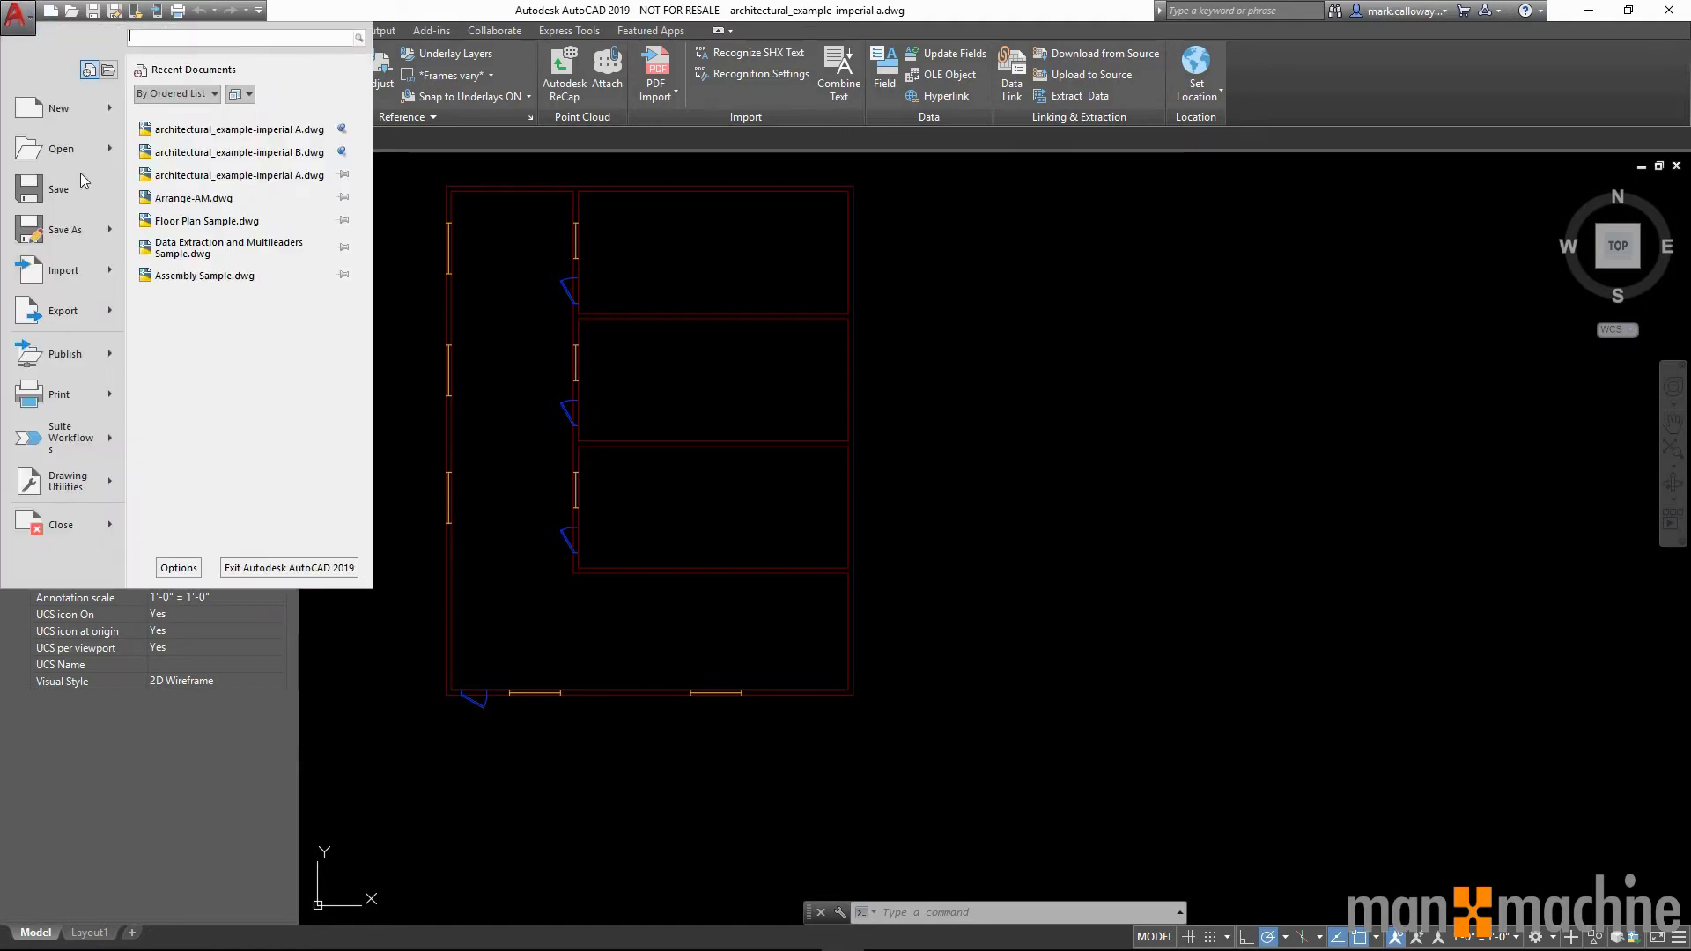
mouse_move(86, 485)
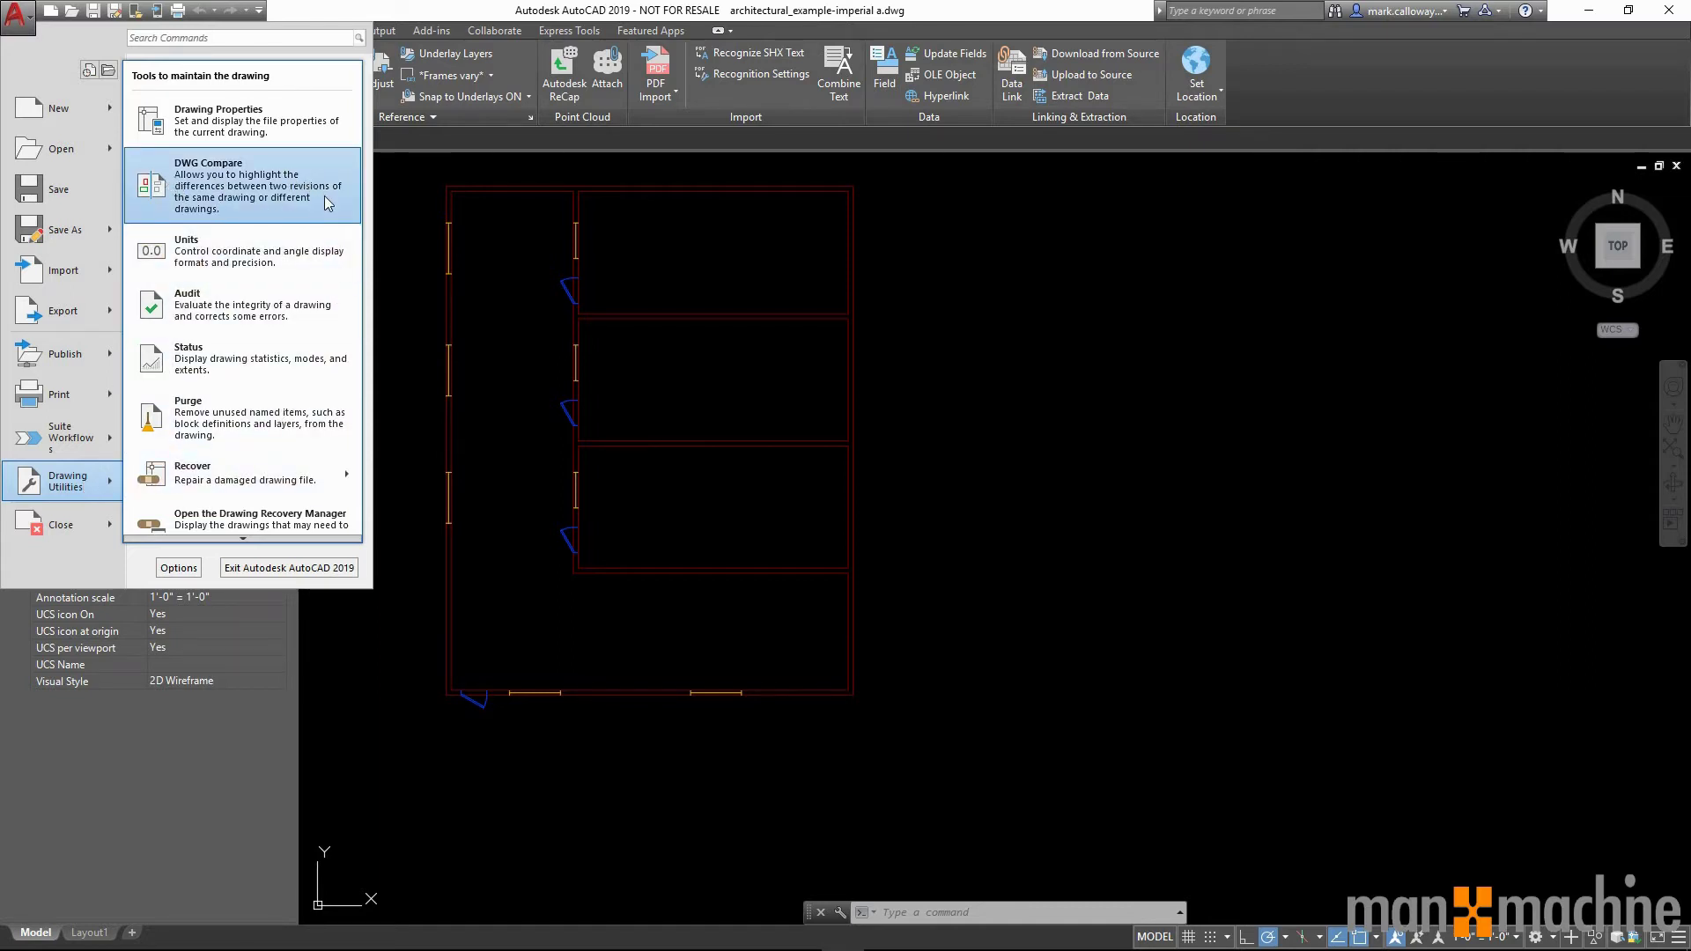
left_click(235, 206)
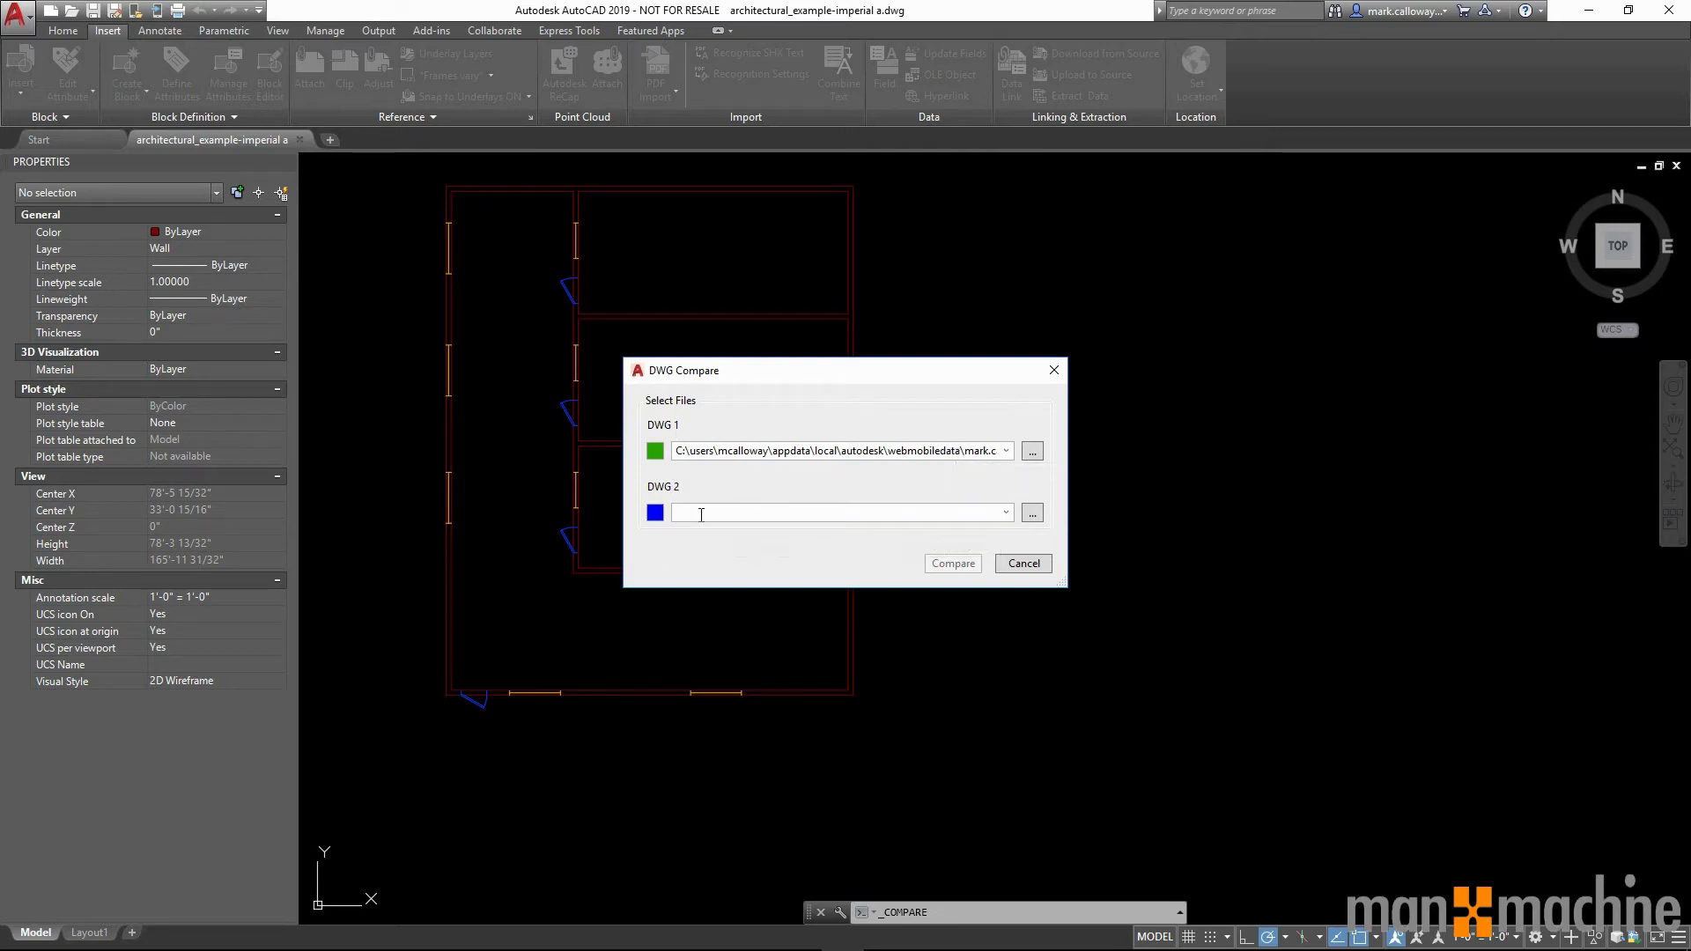
left_click(1030, 515)
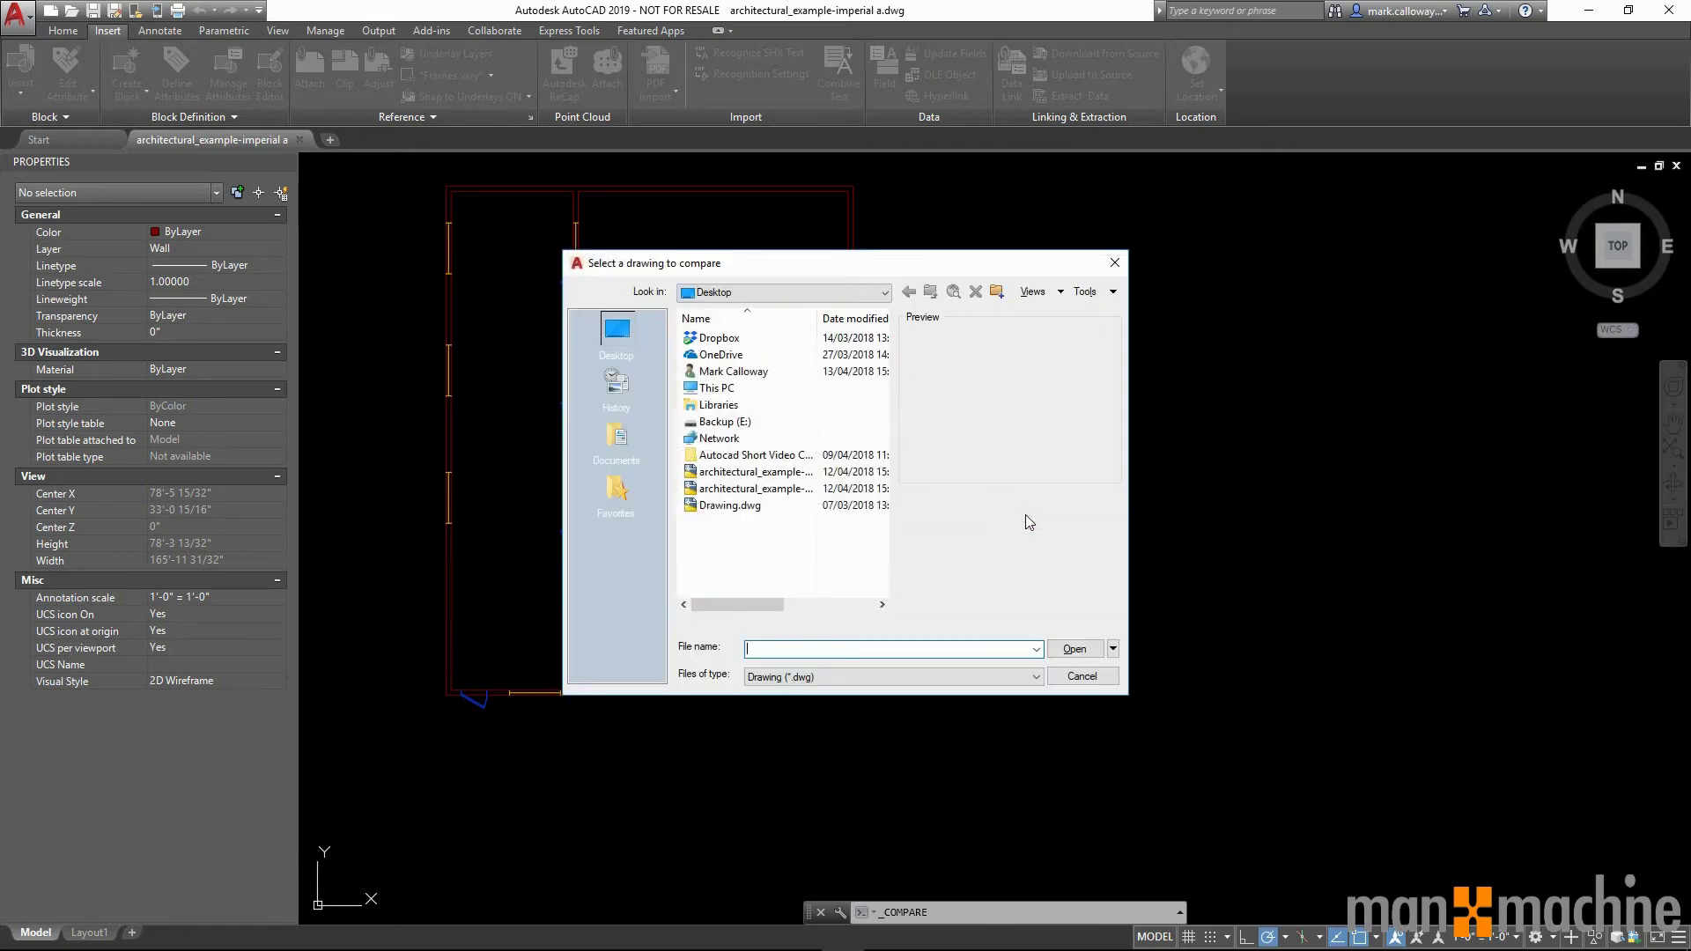
left_click(792, 491)
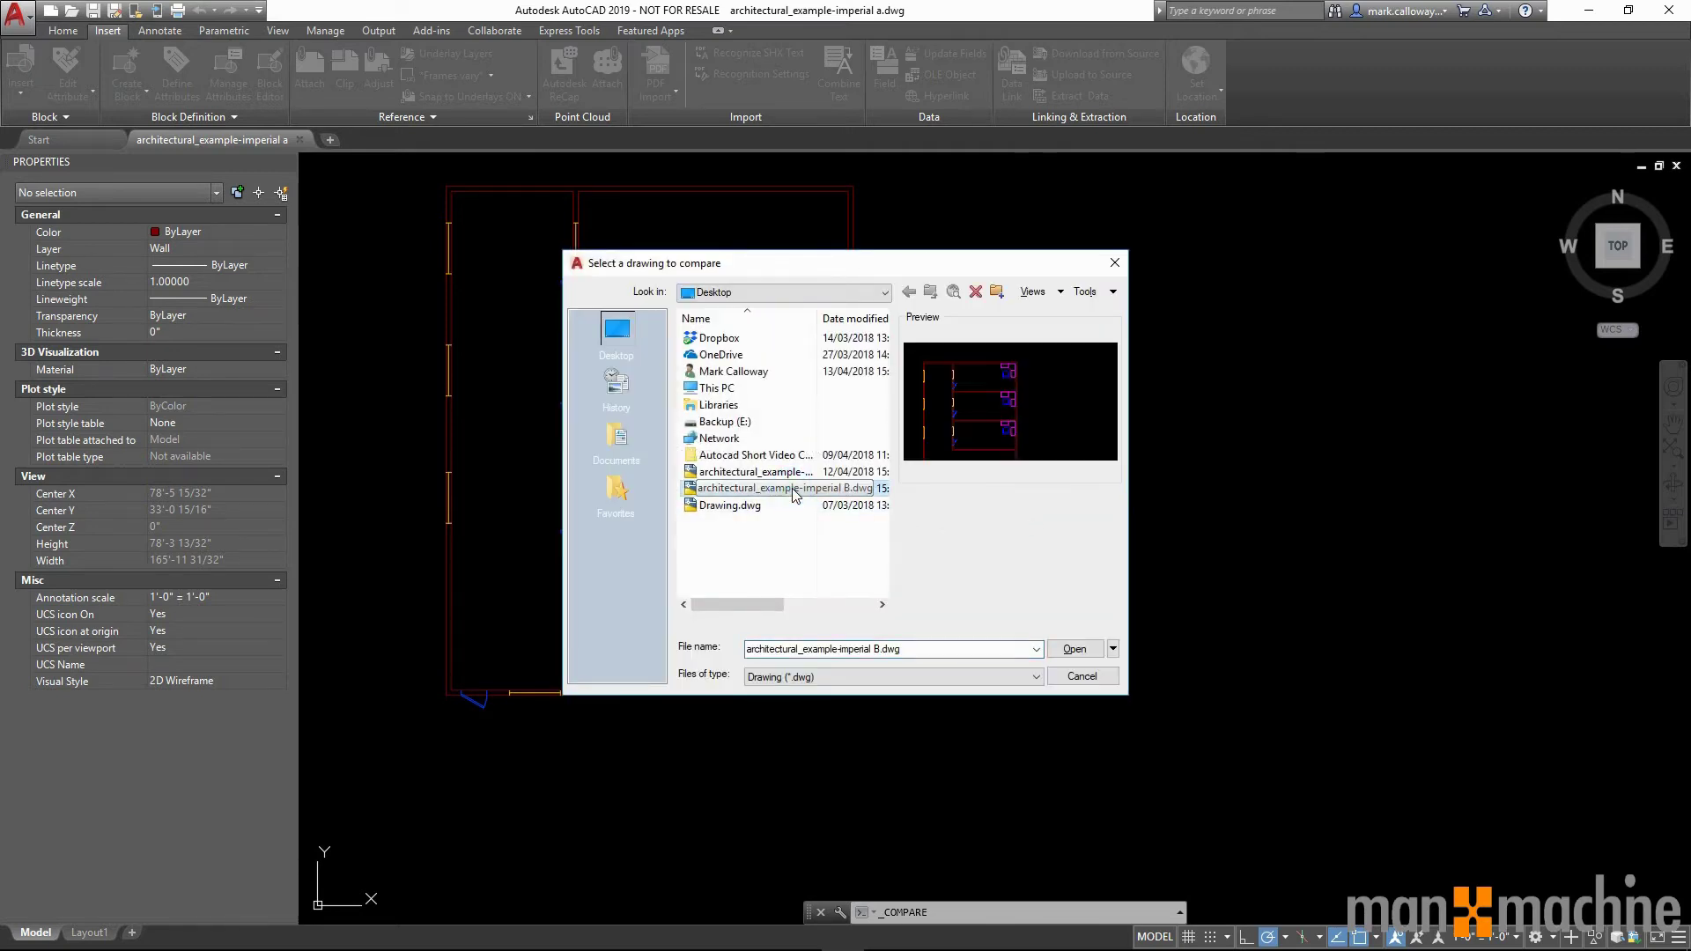
left_click(1075, 649)
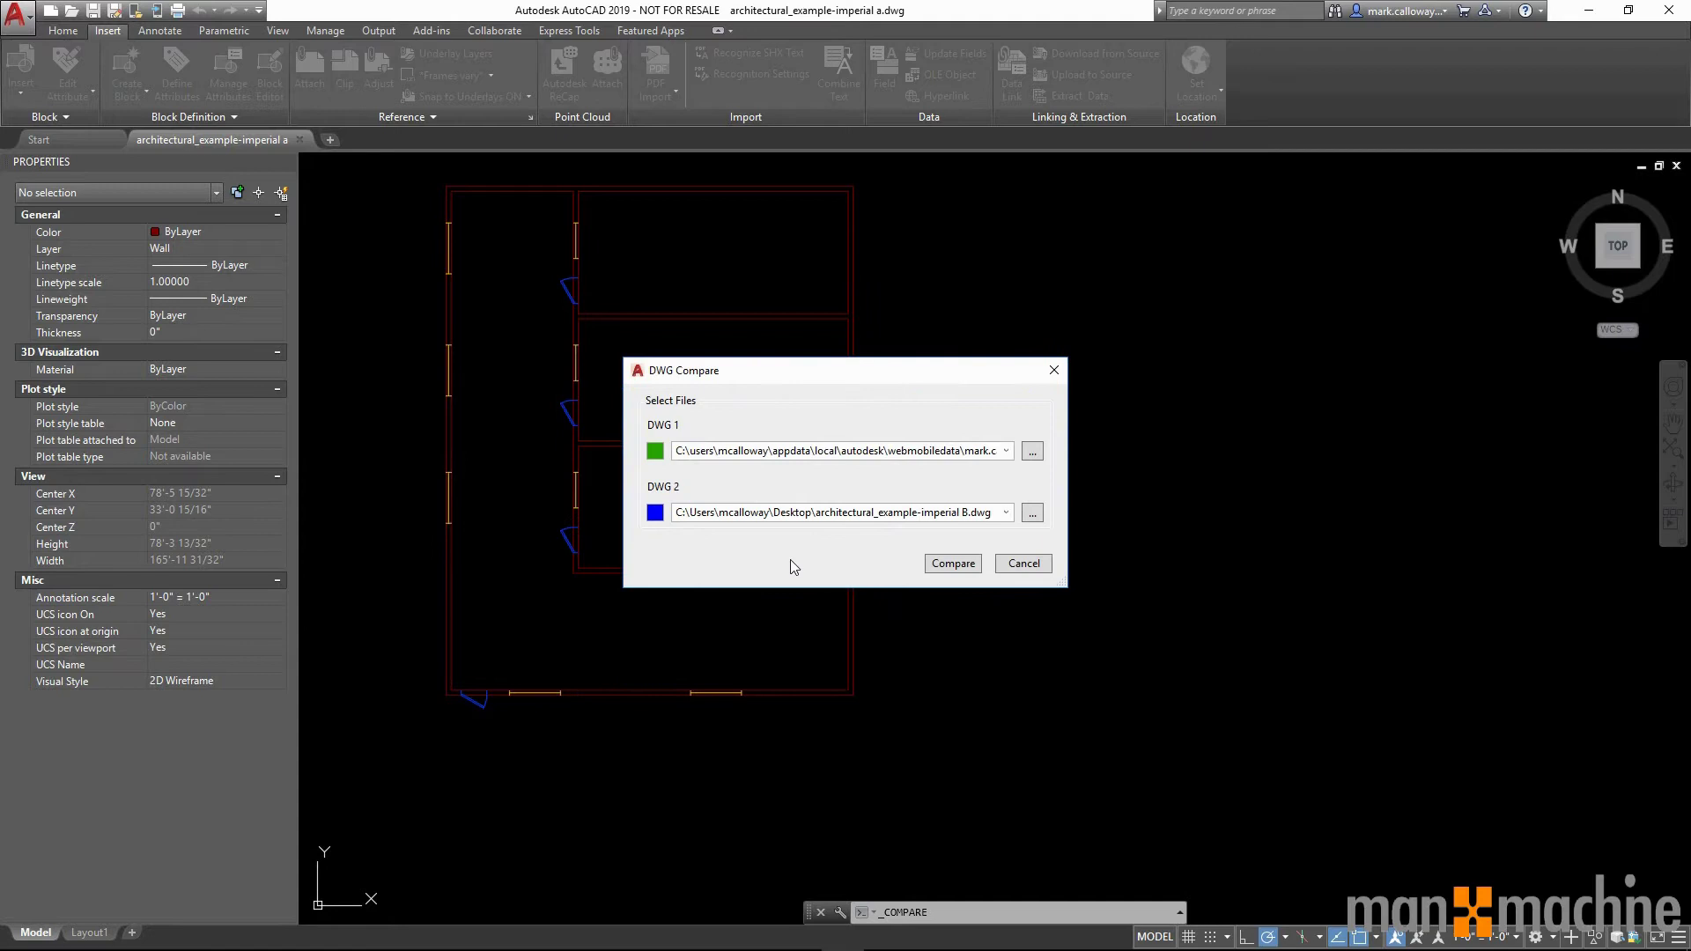
left_click(951, 564)
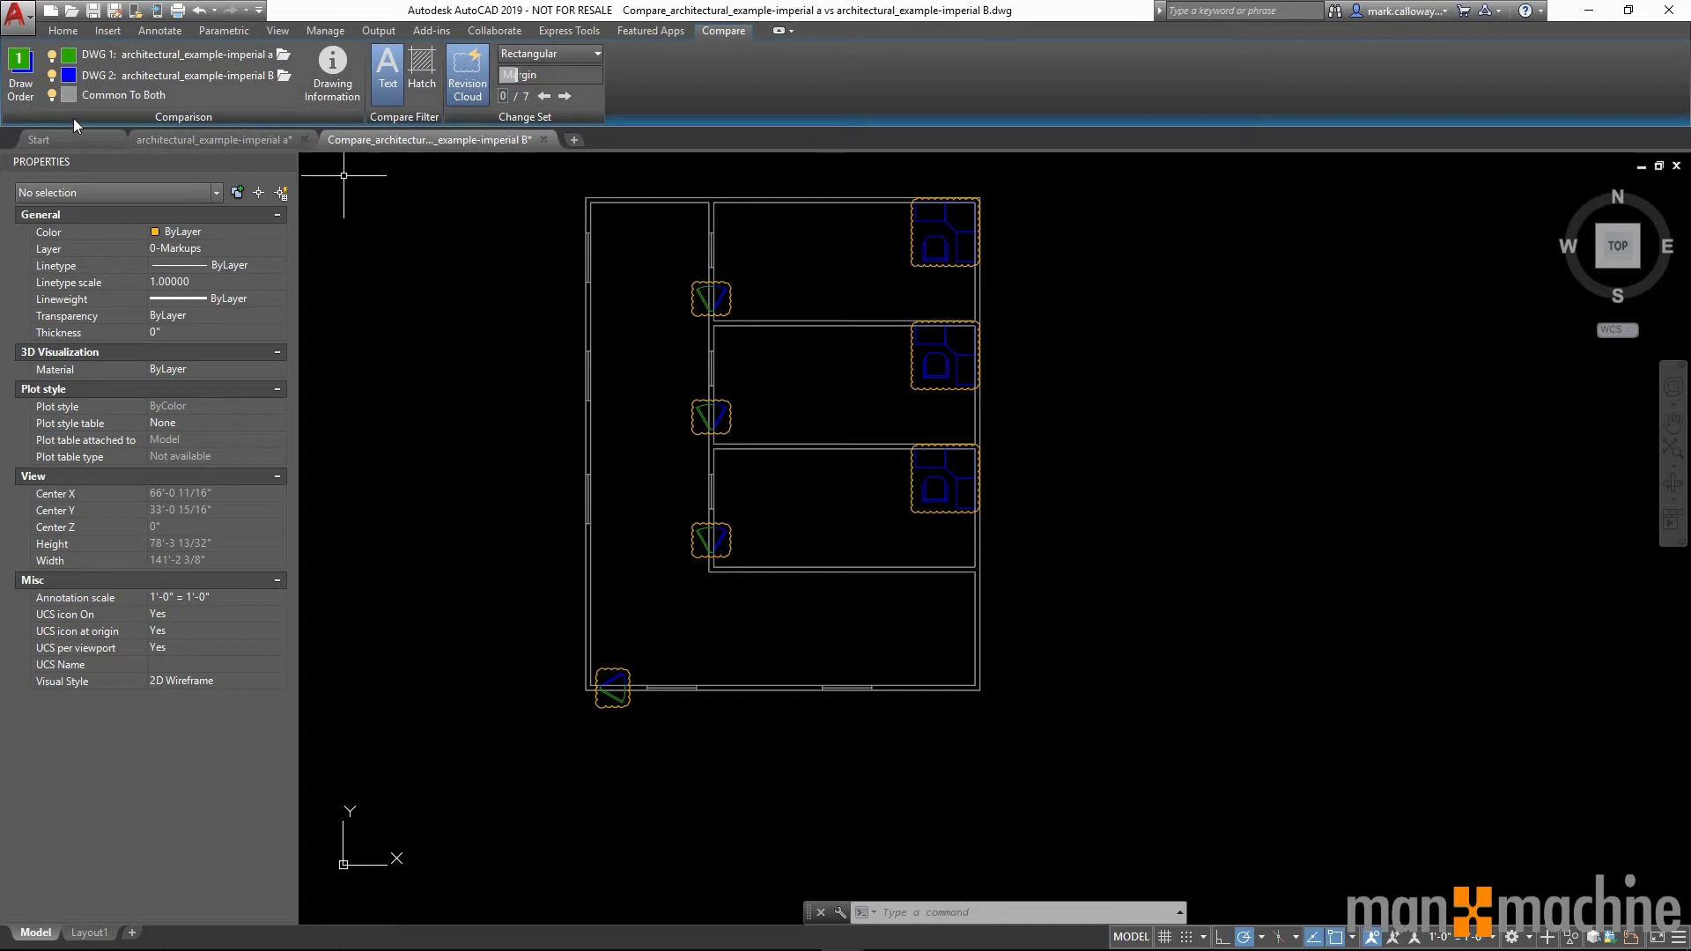
Toggle Draw Order twice, then set the DWG 1 comparison color to blue and DWG 2 to green.
left_click(24, 95)
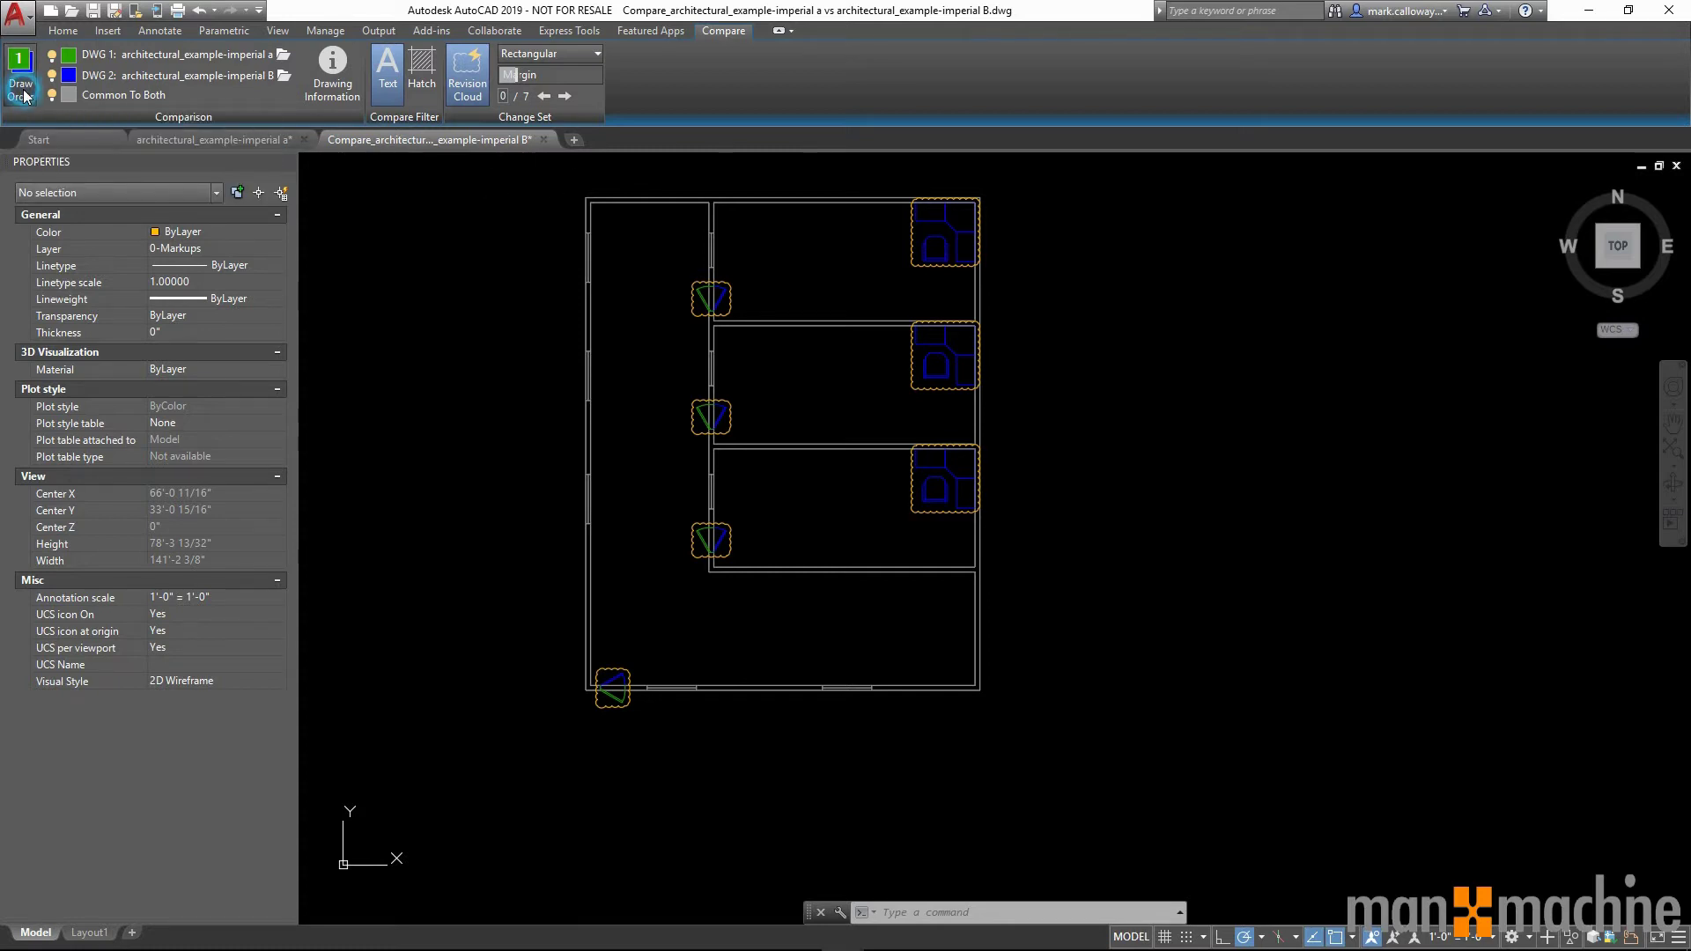
left_click(25, 96)
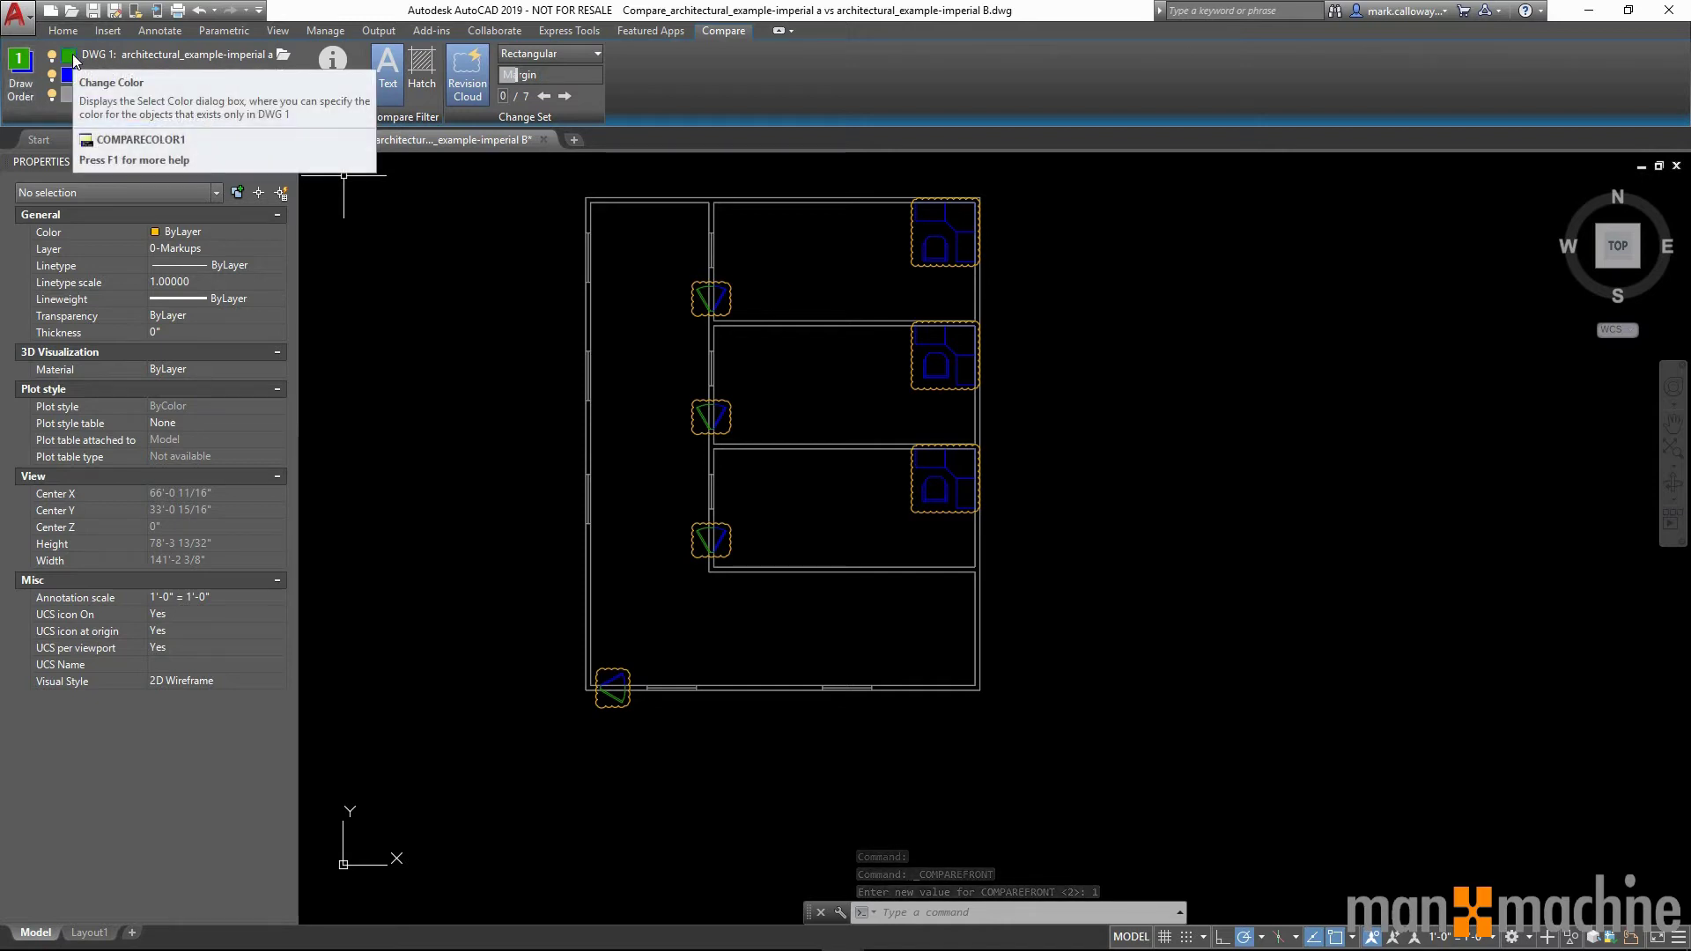
left_click(68, 58)
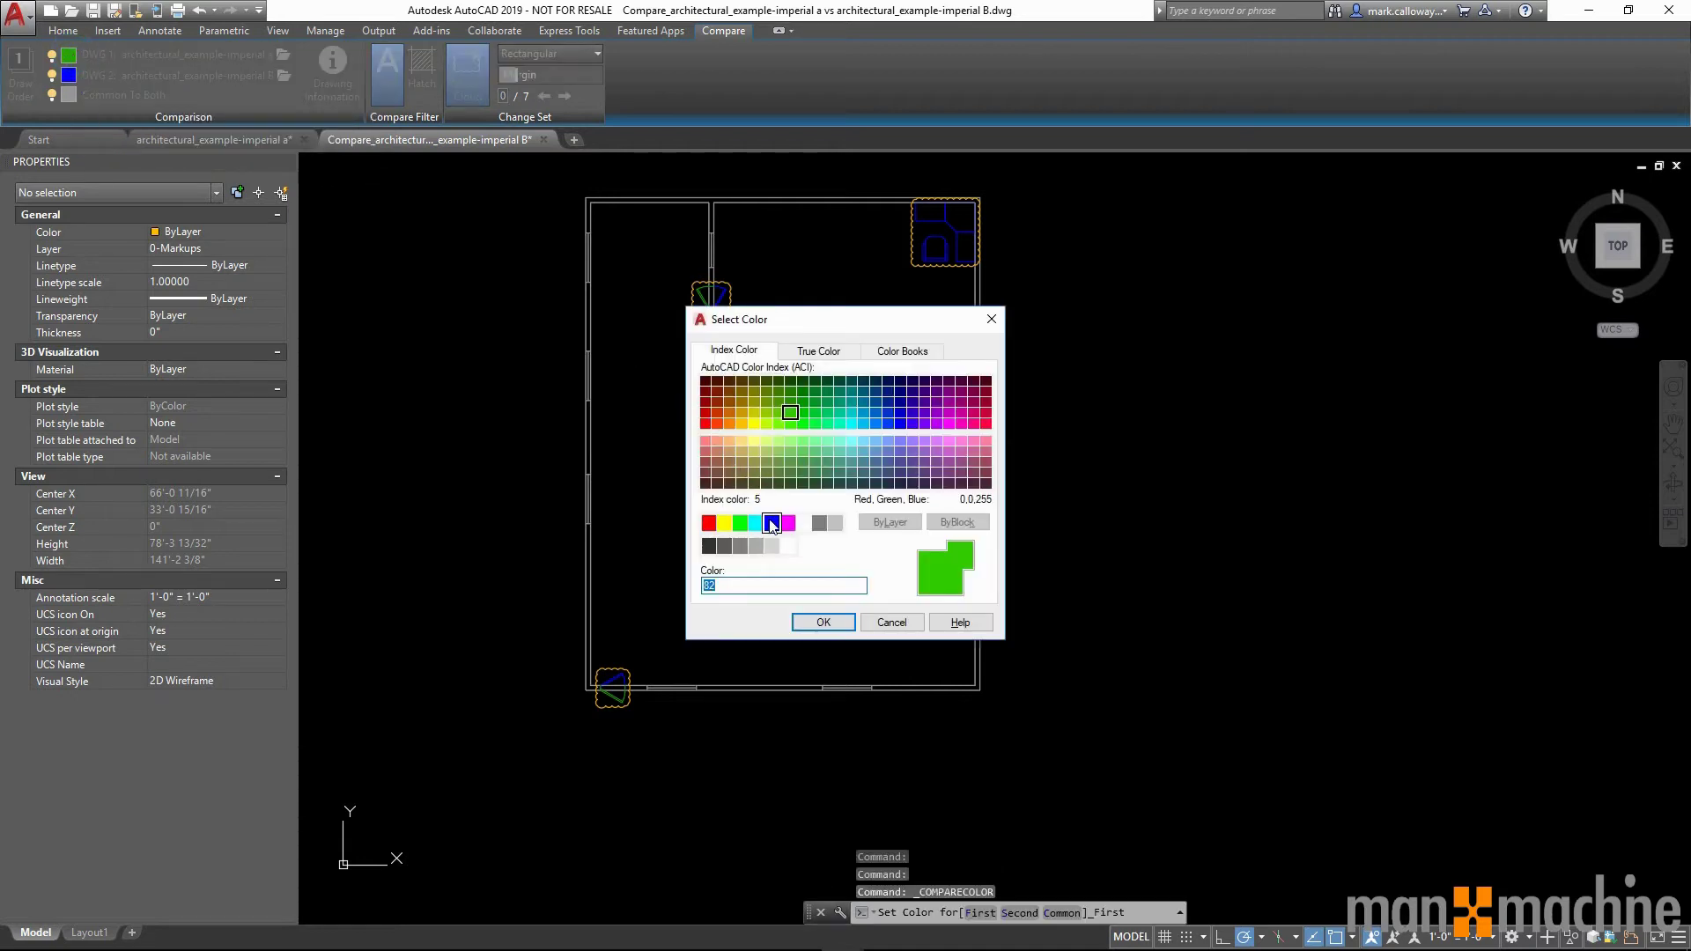
left_click(771, 523)
left_click(823, 622)
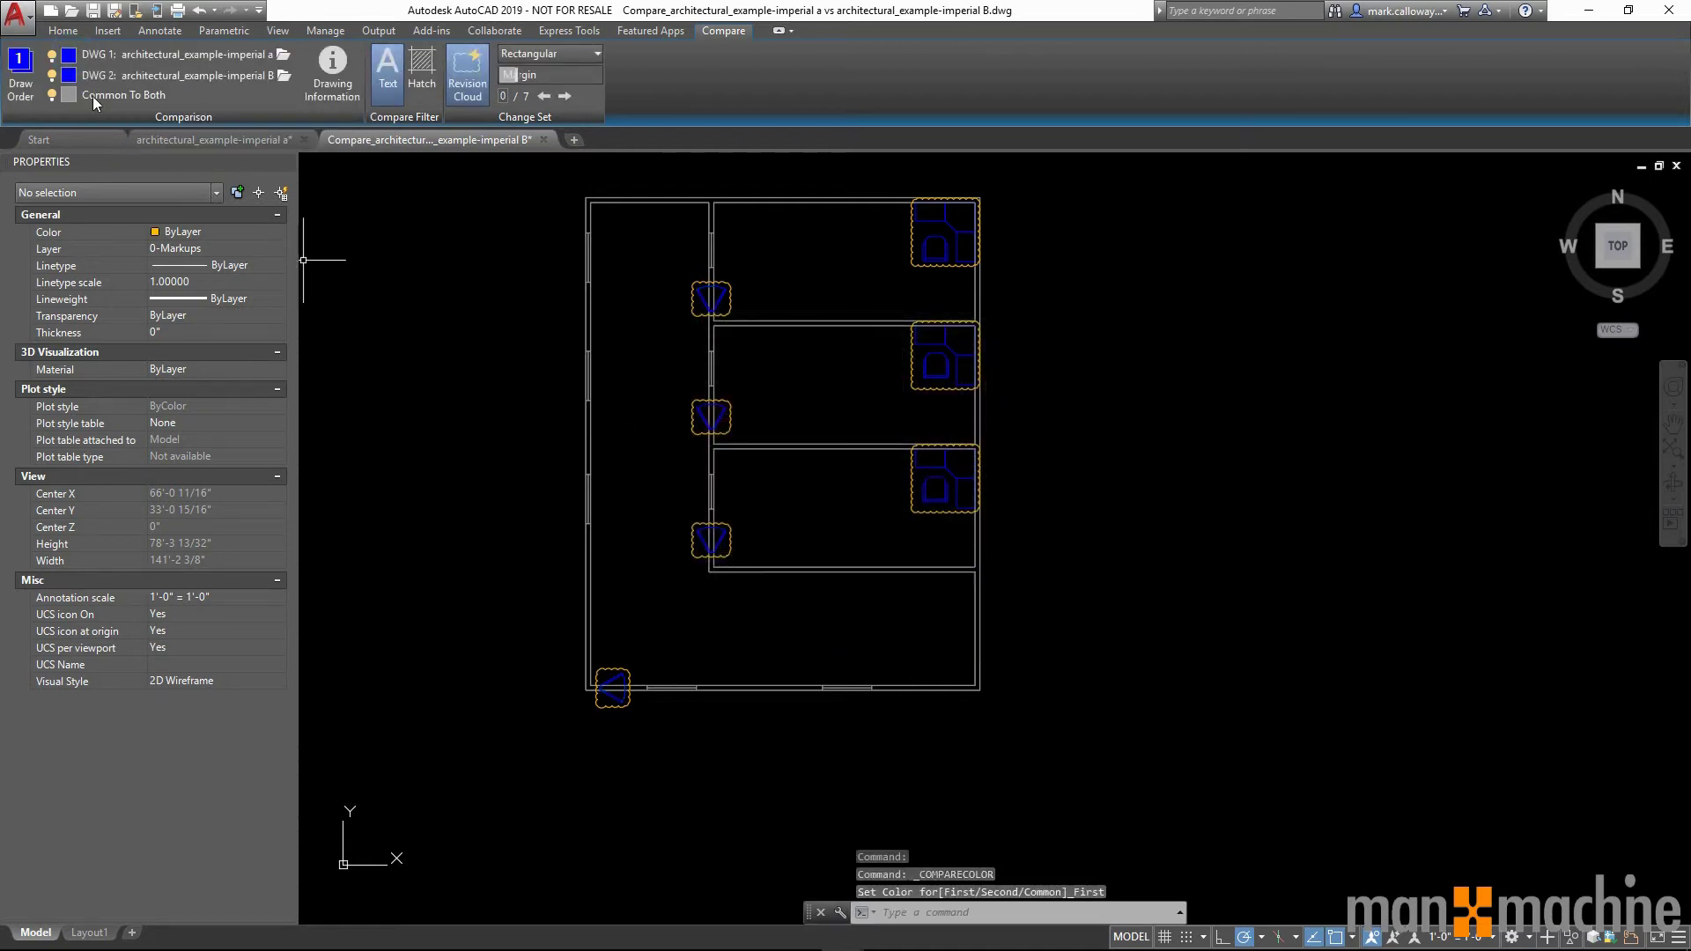
left_click(68, 76)
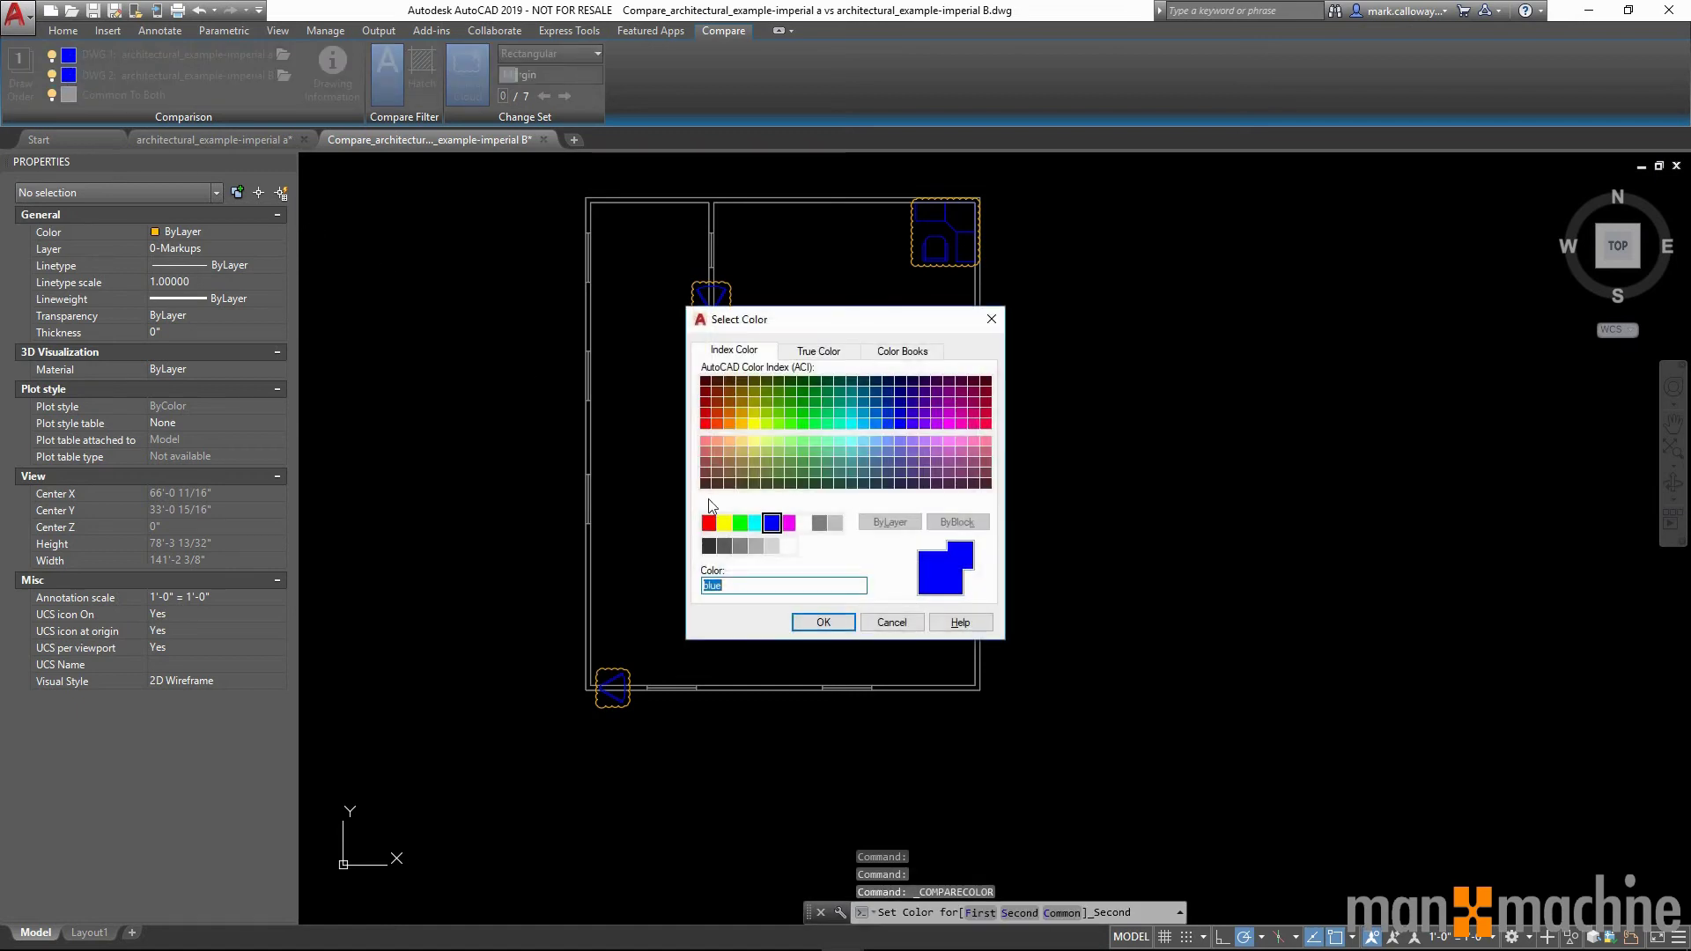
left_click(740, 523)
left_click(822, 621)
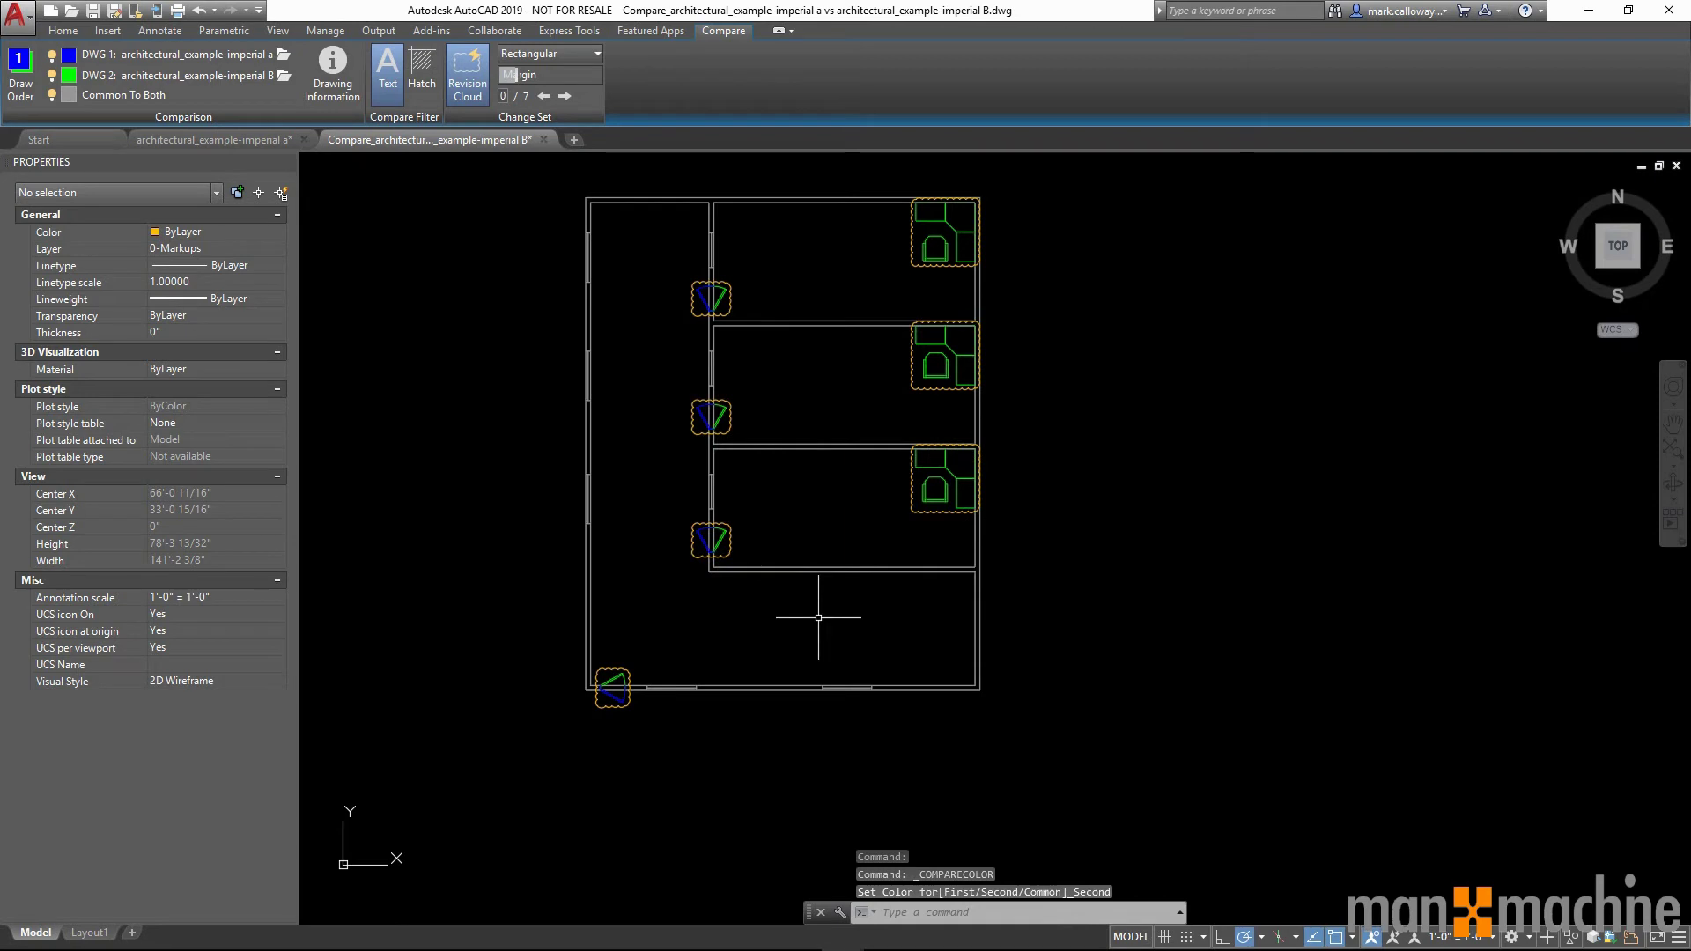
Review the compared files' details and toggle text and hatch comparison, keeping text on and hatches off.
left_click(332, 63)
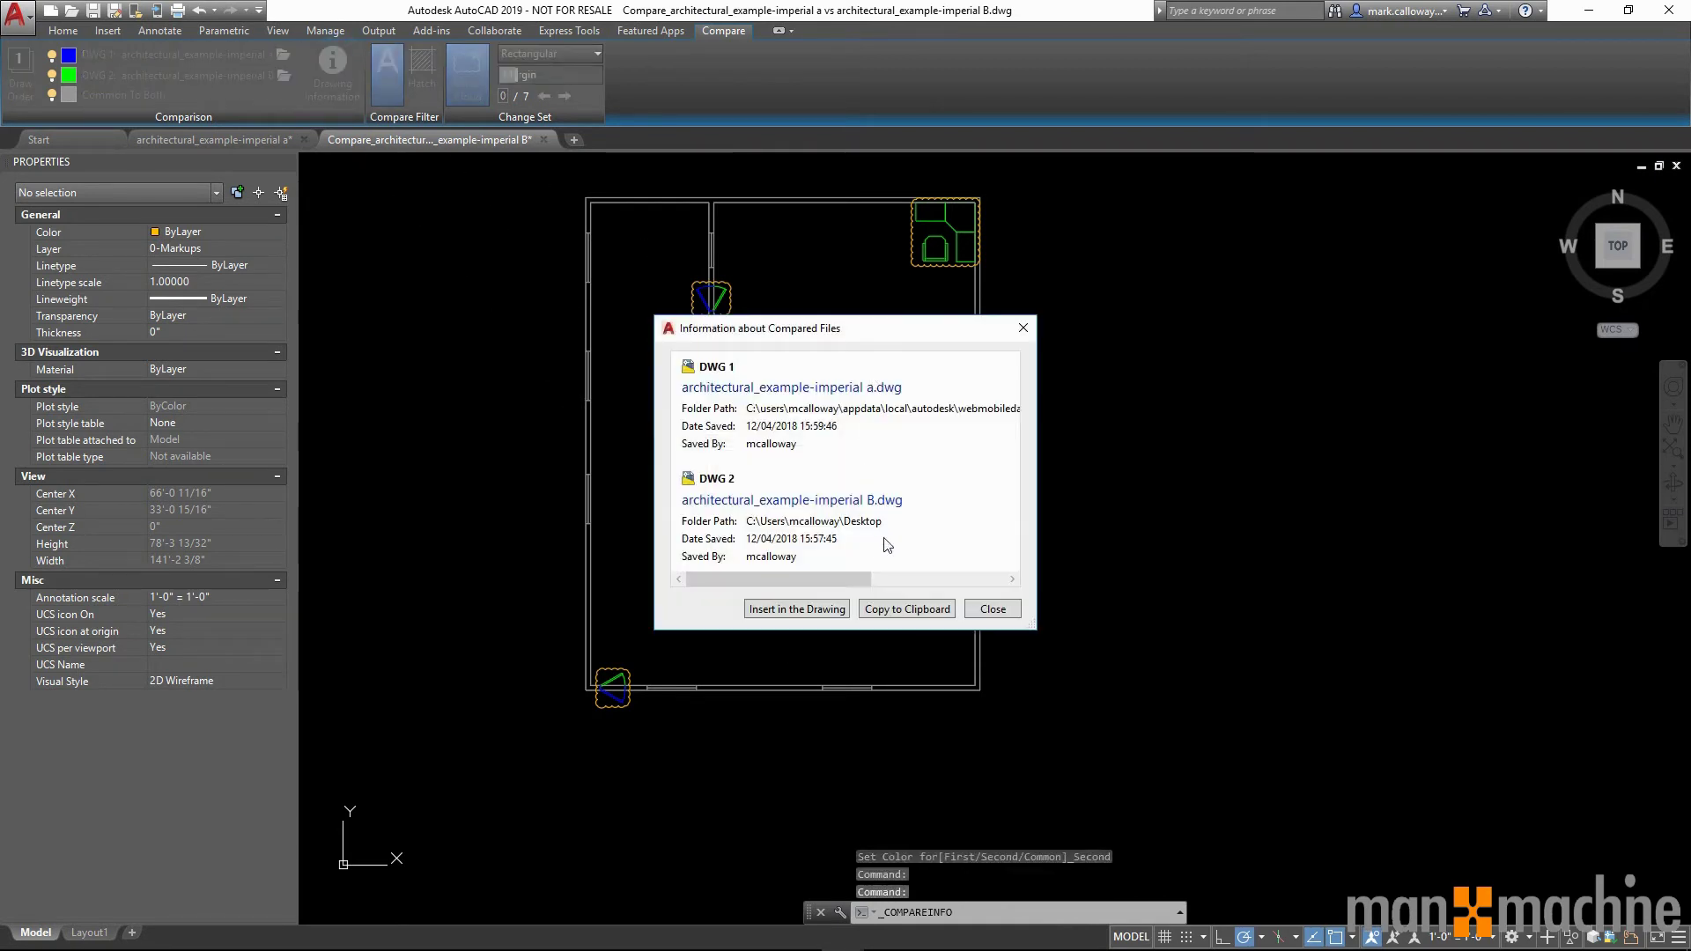
left_click(992, 608)
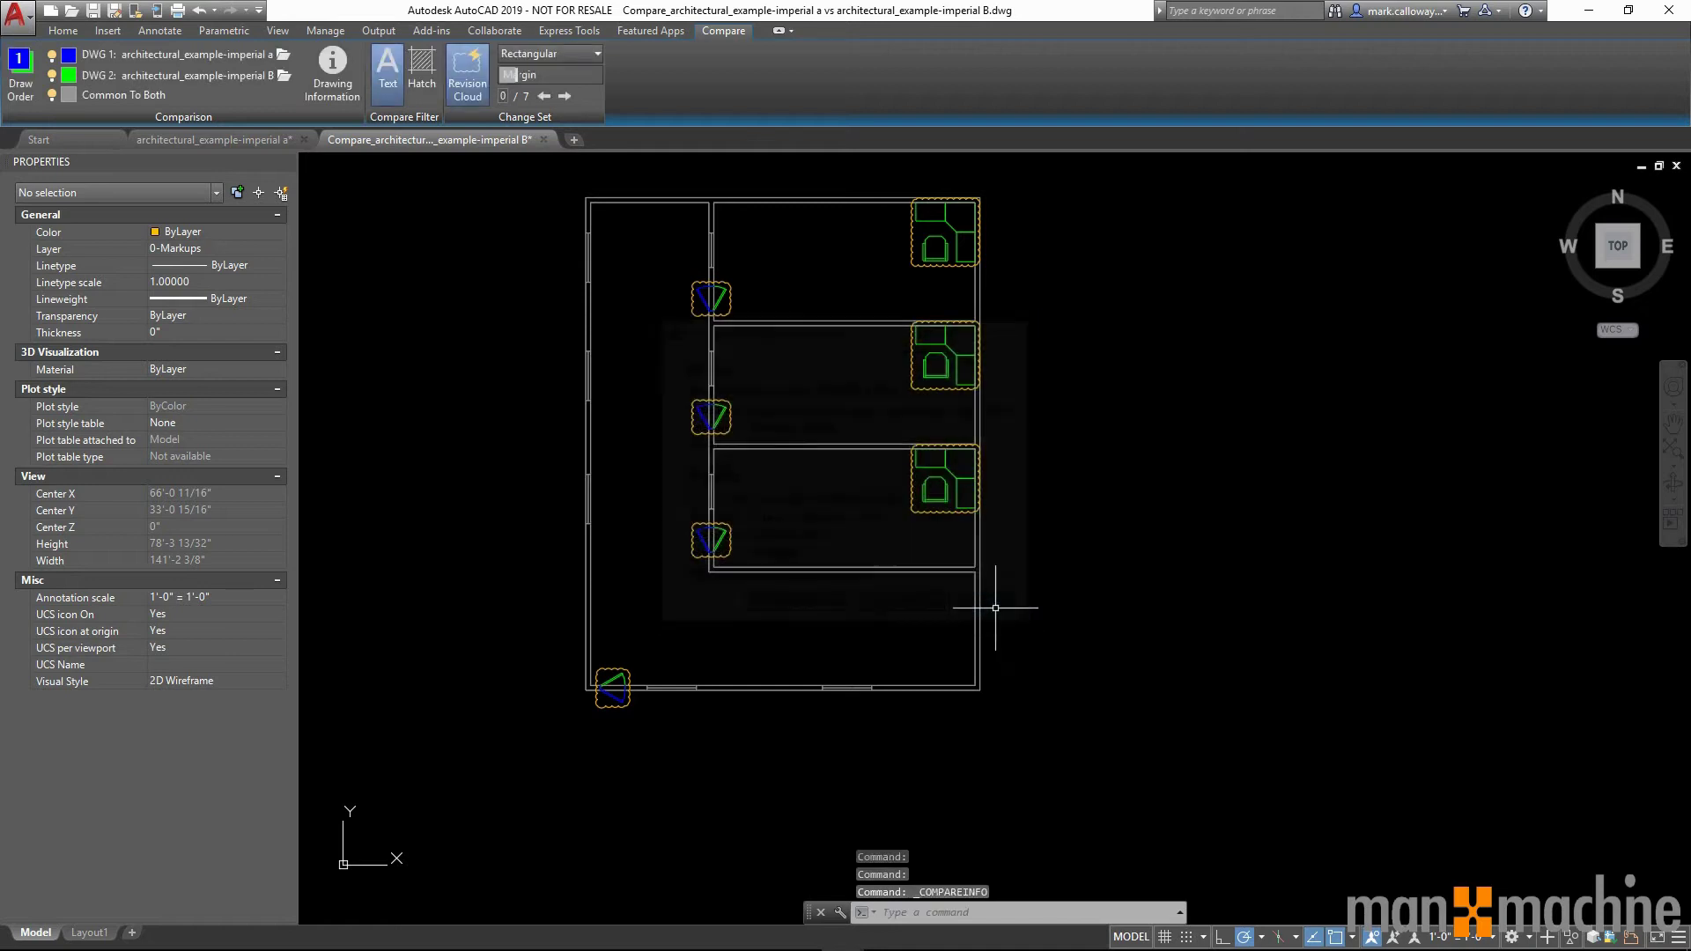
left_click(387, 79)
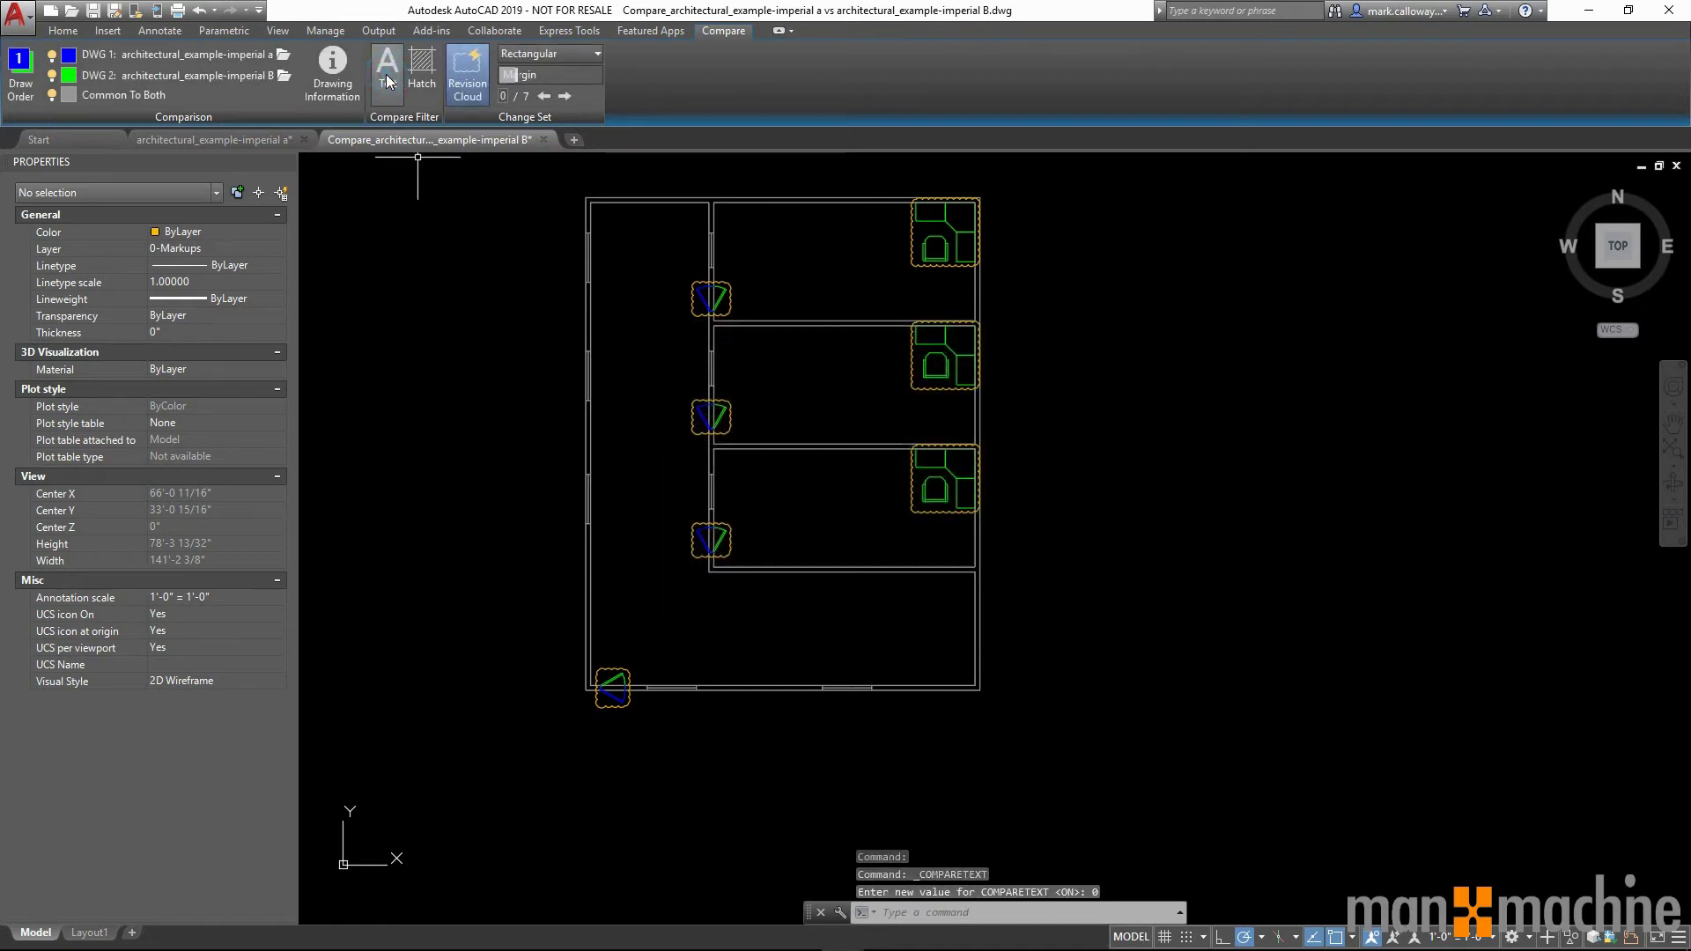
left_click(388, 82)
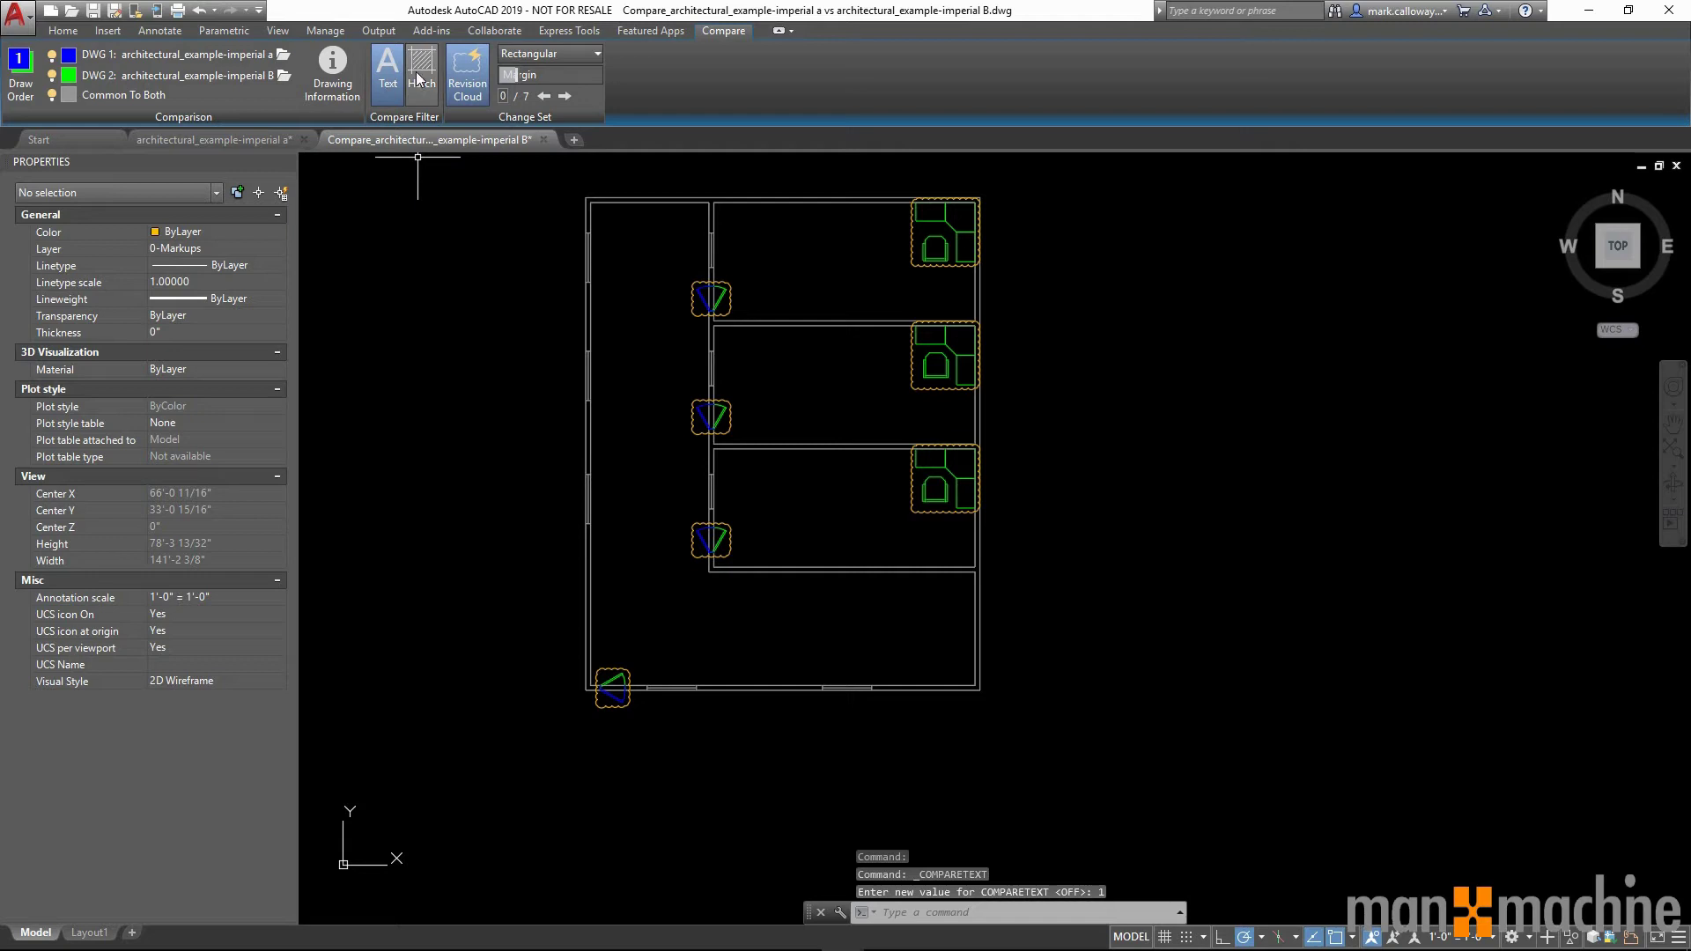
left_click(418, 78)
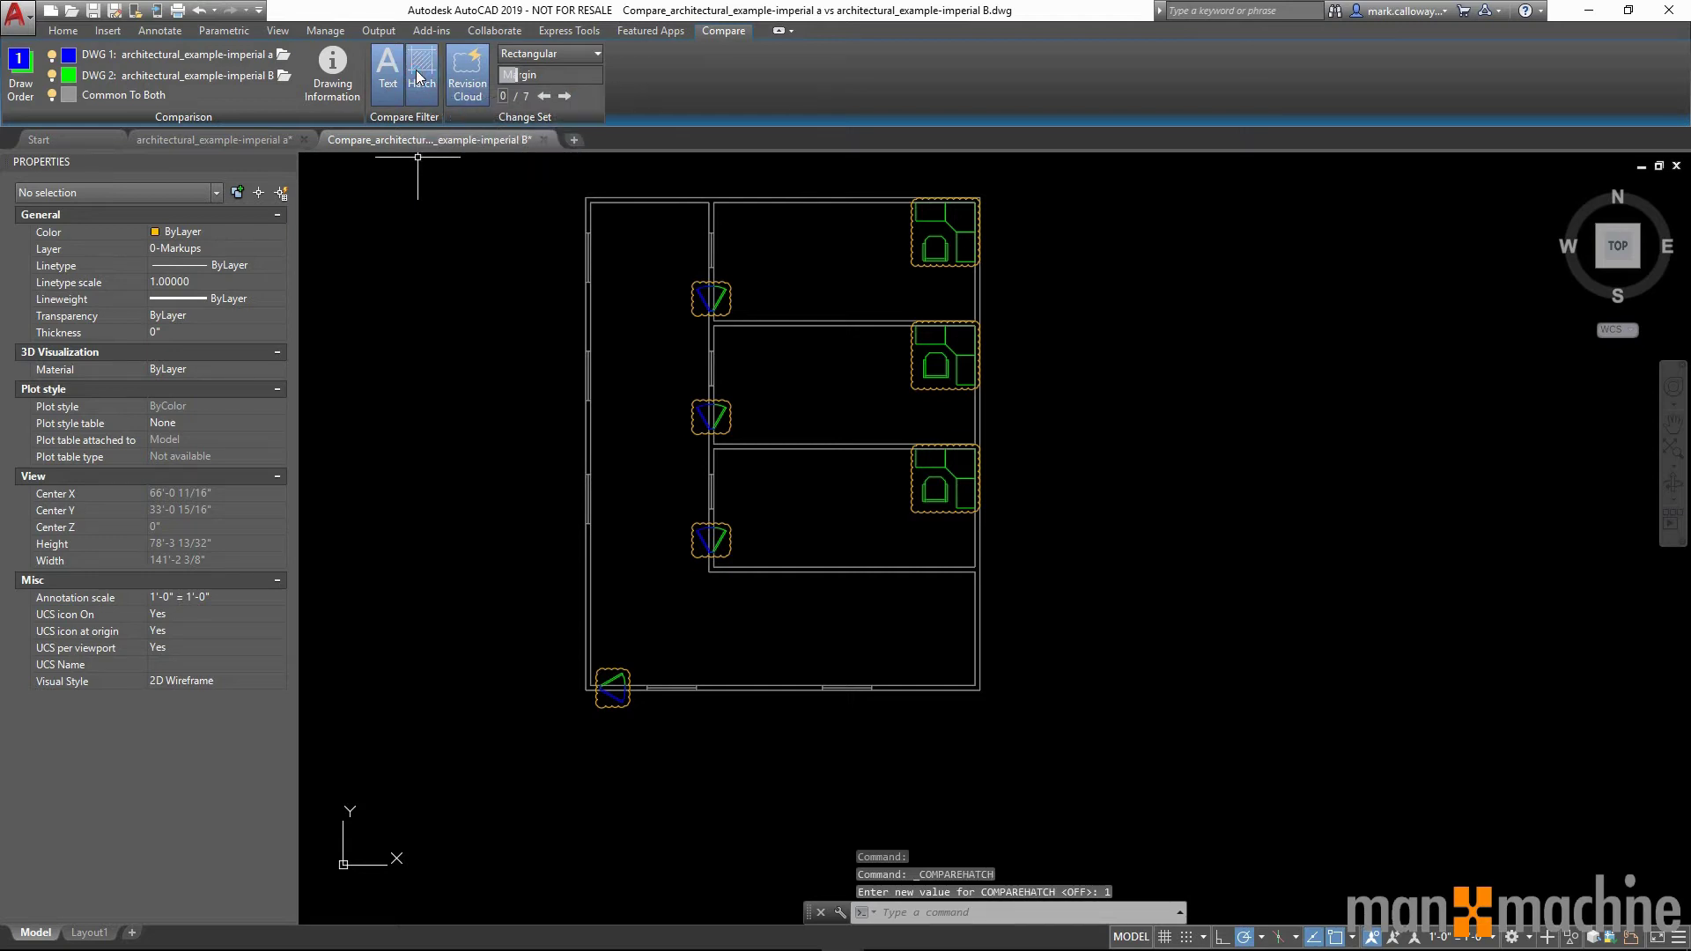
left_click(419, 78)
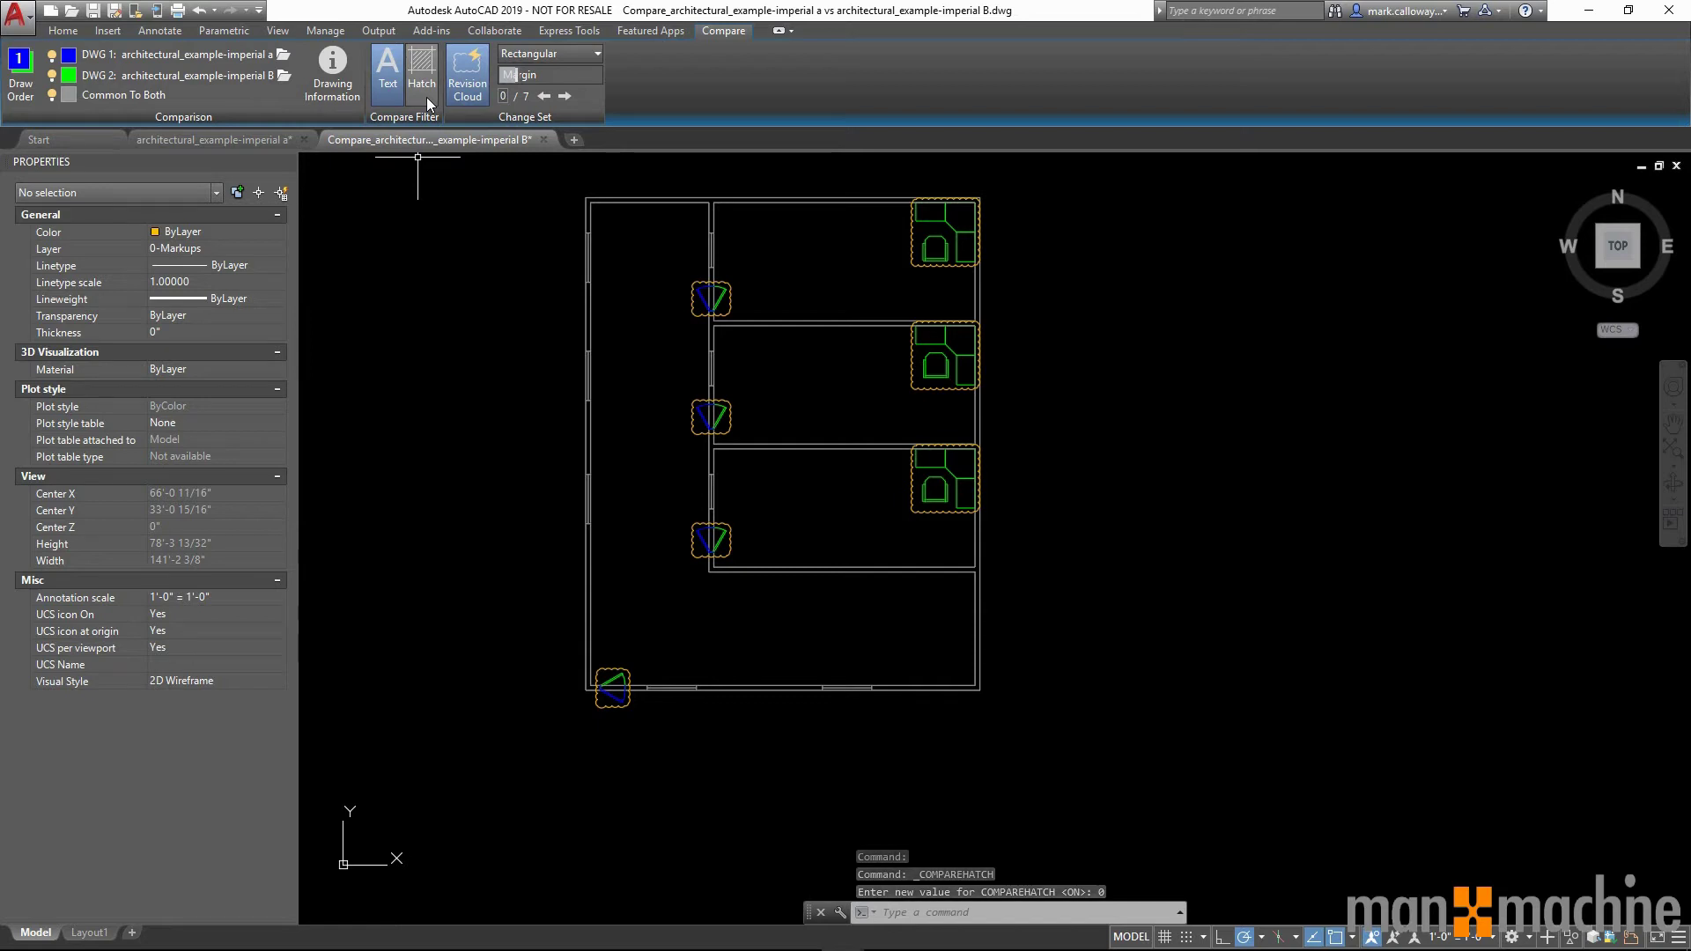
Keep the rectangular revision clouds shown and widen their margin with the slider.
left_click(475, 101)
left_click(475, 101)
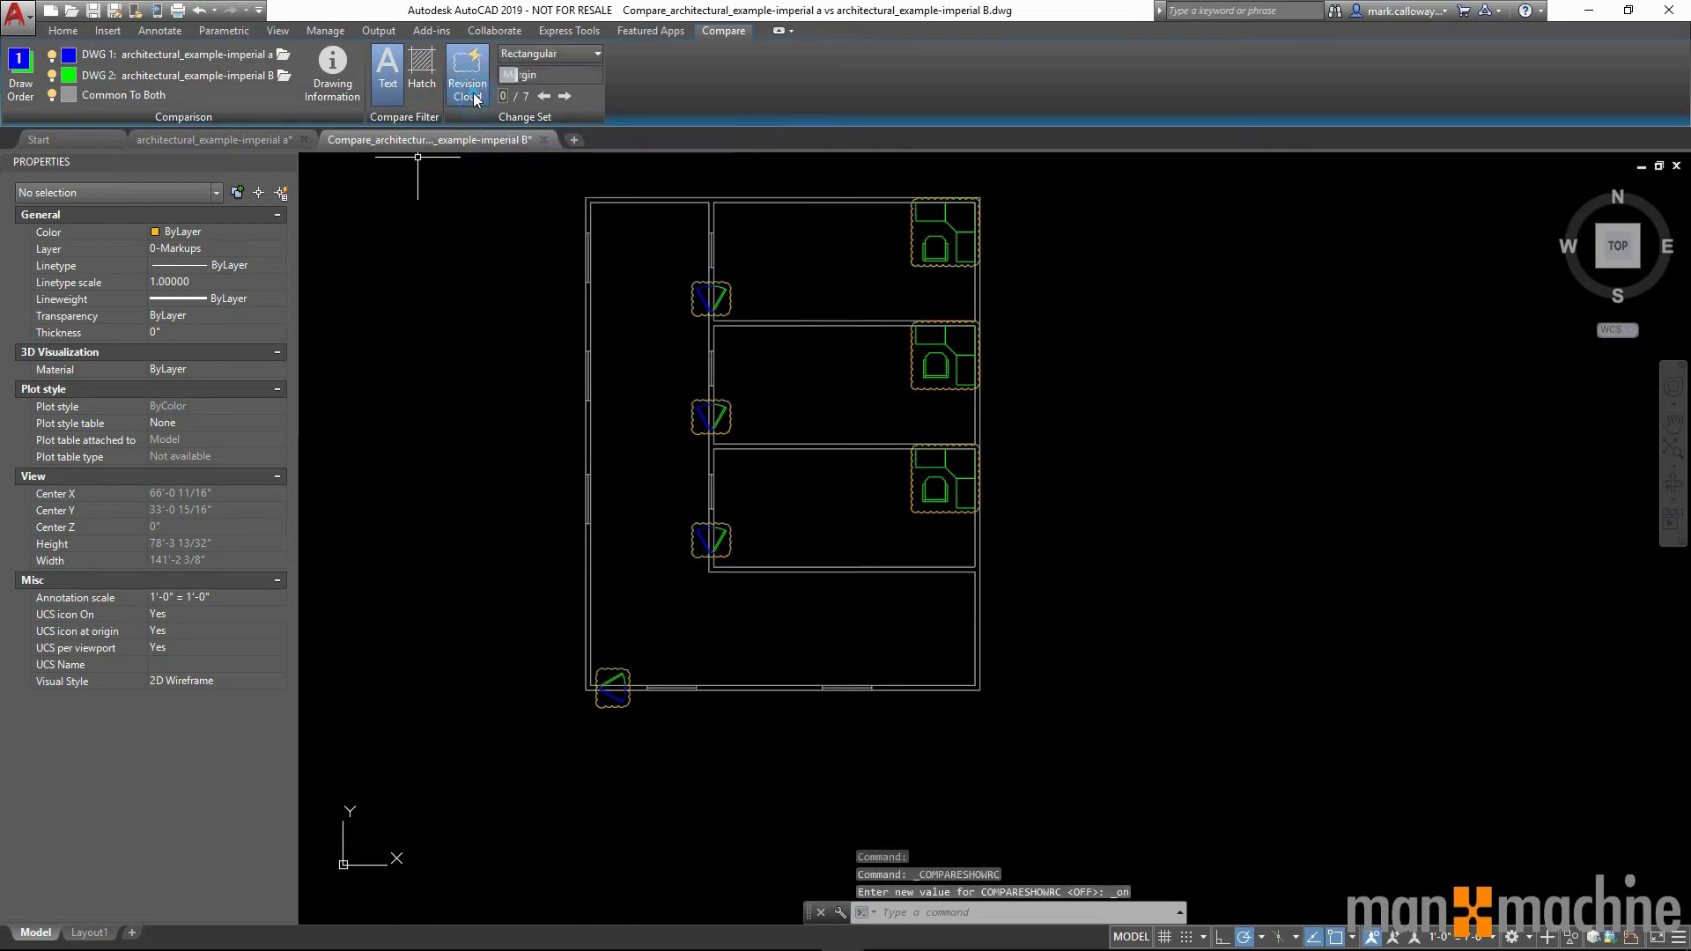
left_click(595, 55)
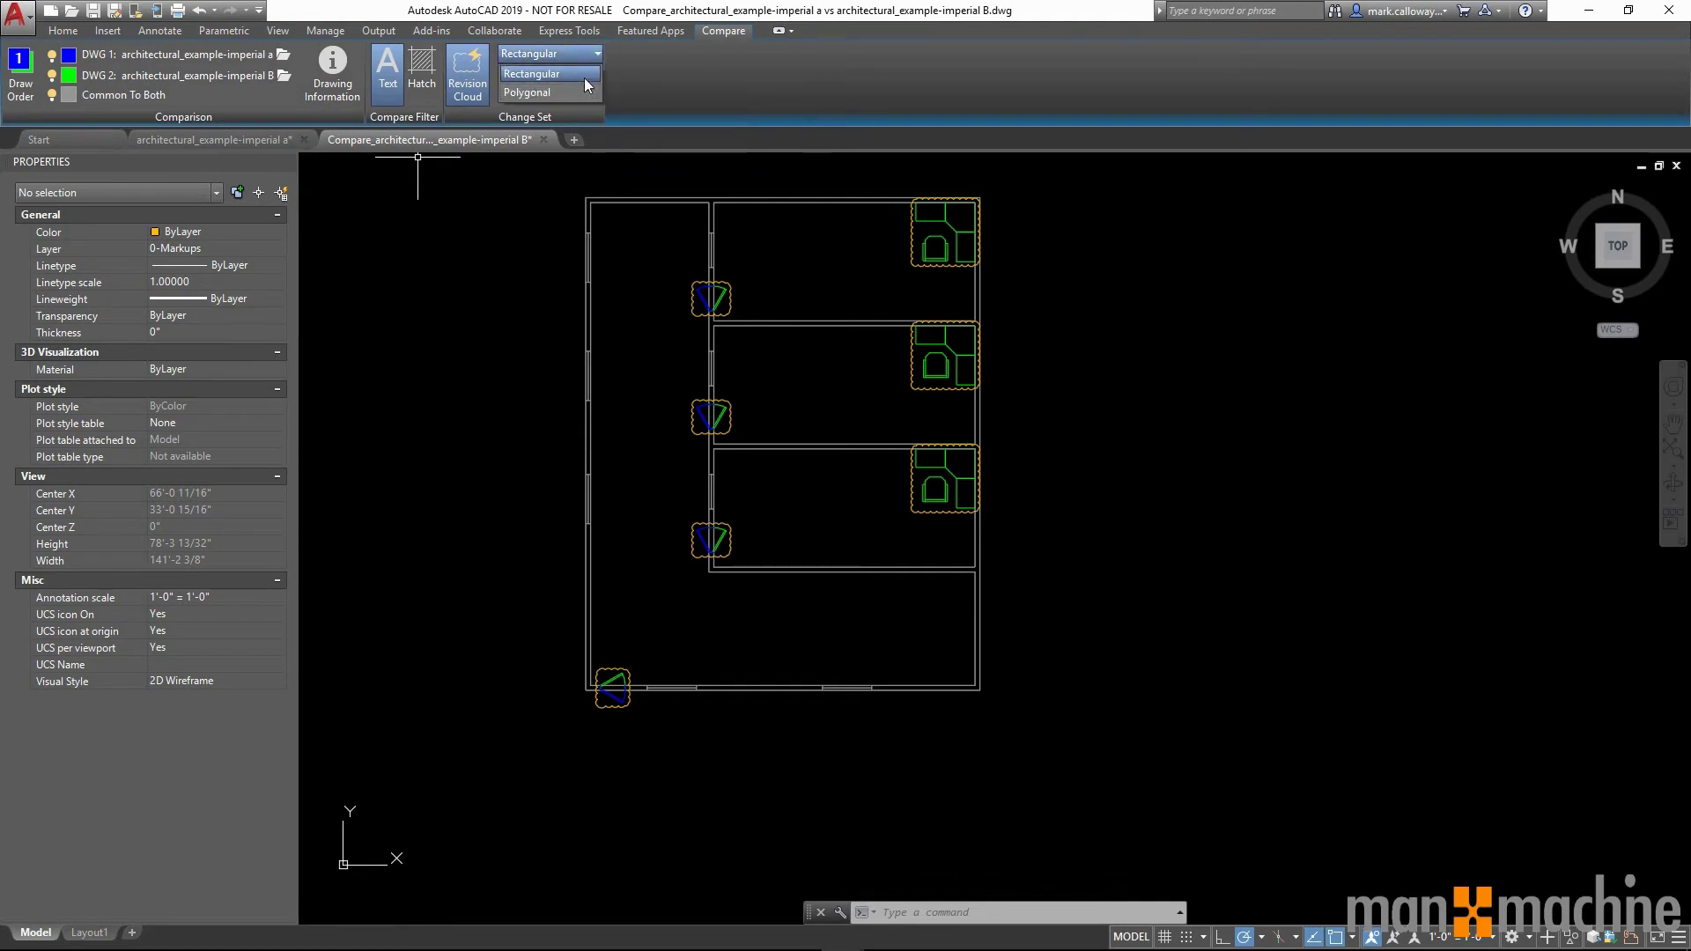
left_click(593, 56)
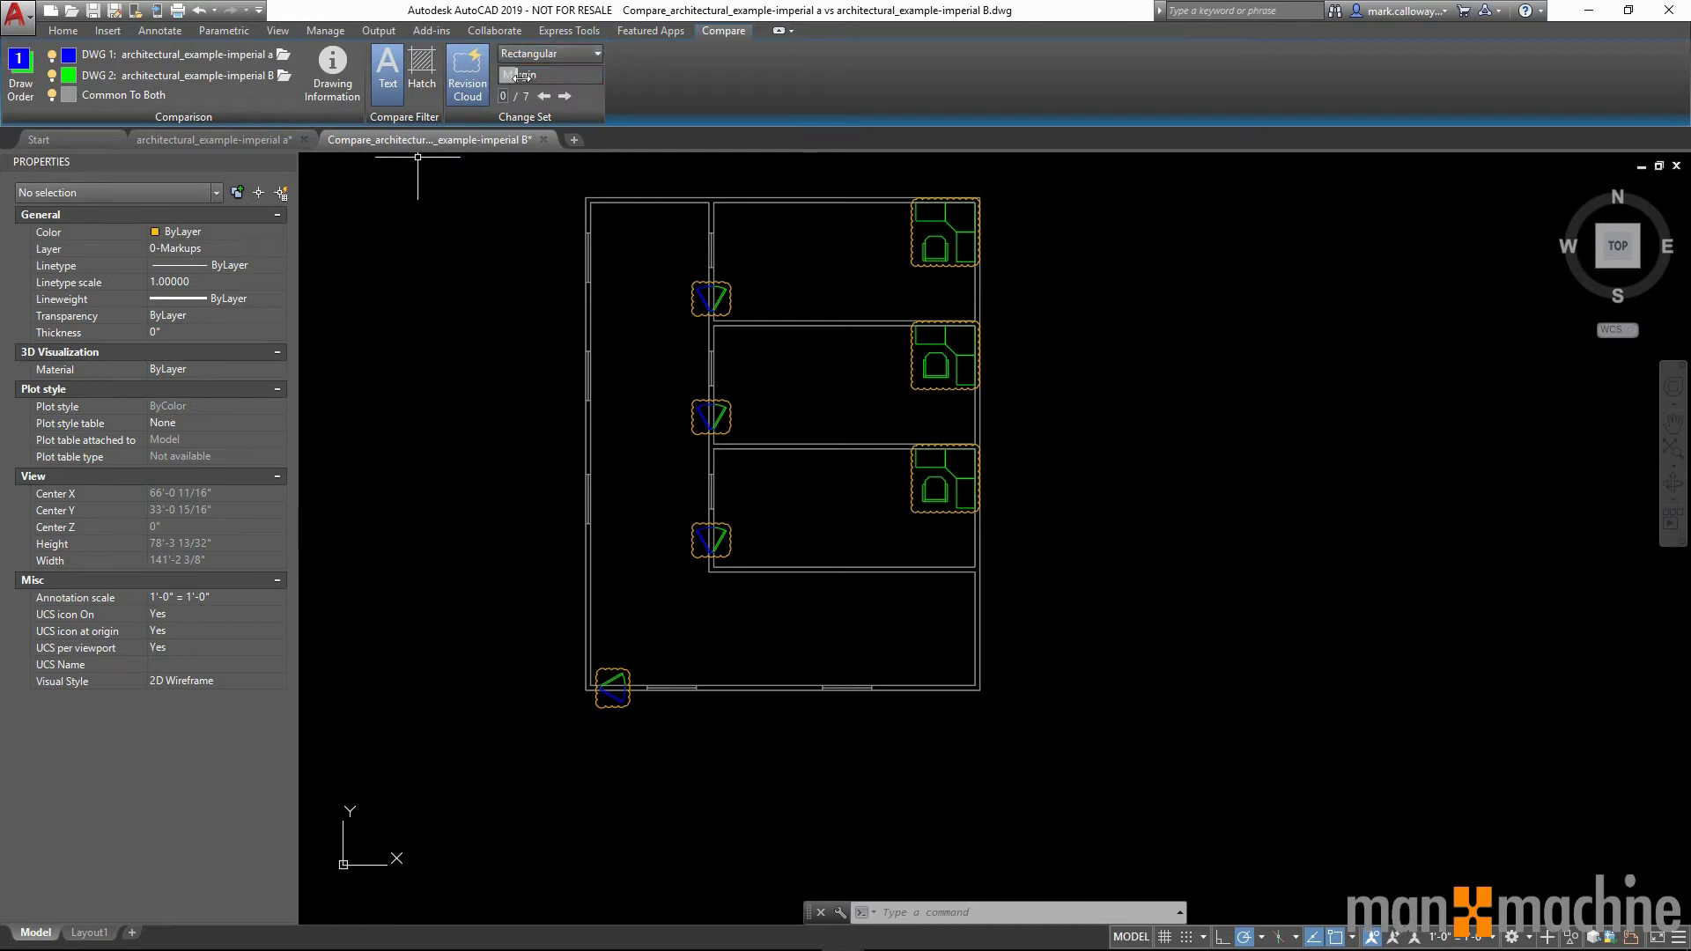
mouse_move(523, 76)
left_mouse_down()
mouse_move(589, 78)
mouse_move(539, 76)
left_mouse_up()
Zoom to the door's revision cloud and stretch its top-left and upper-right corners outward.
left_click(518, 246)
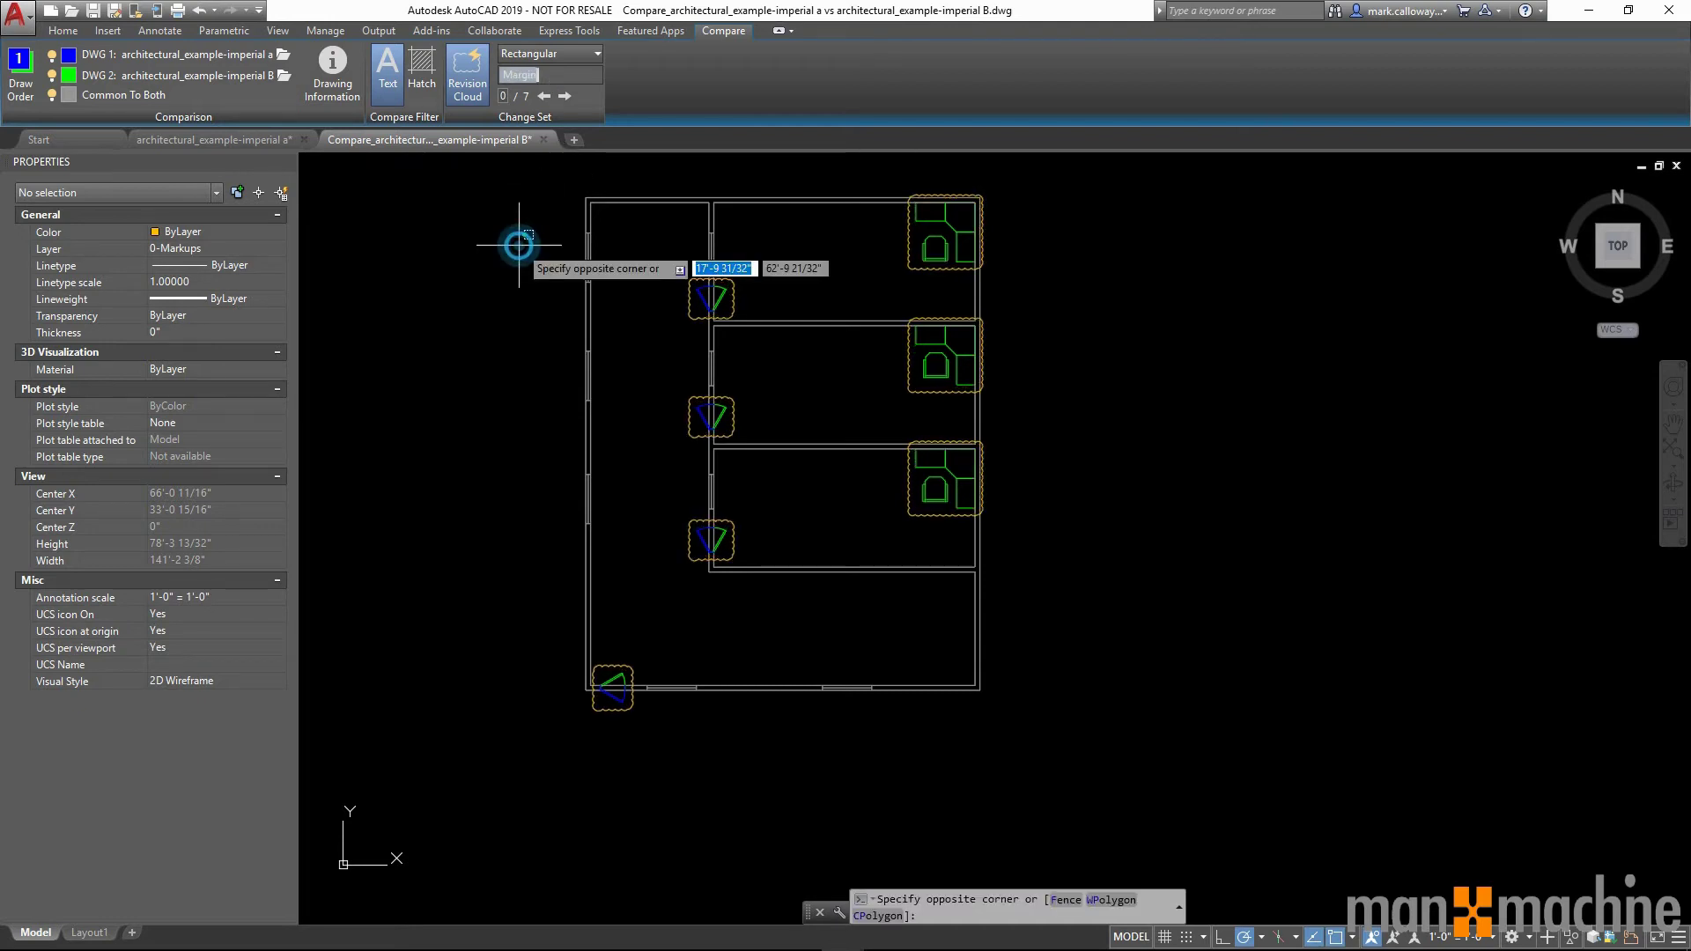
key("Escape")
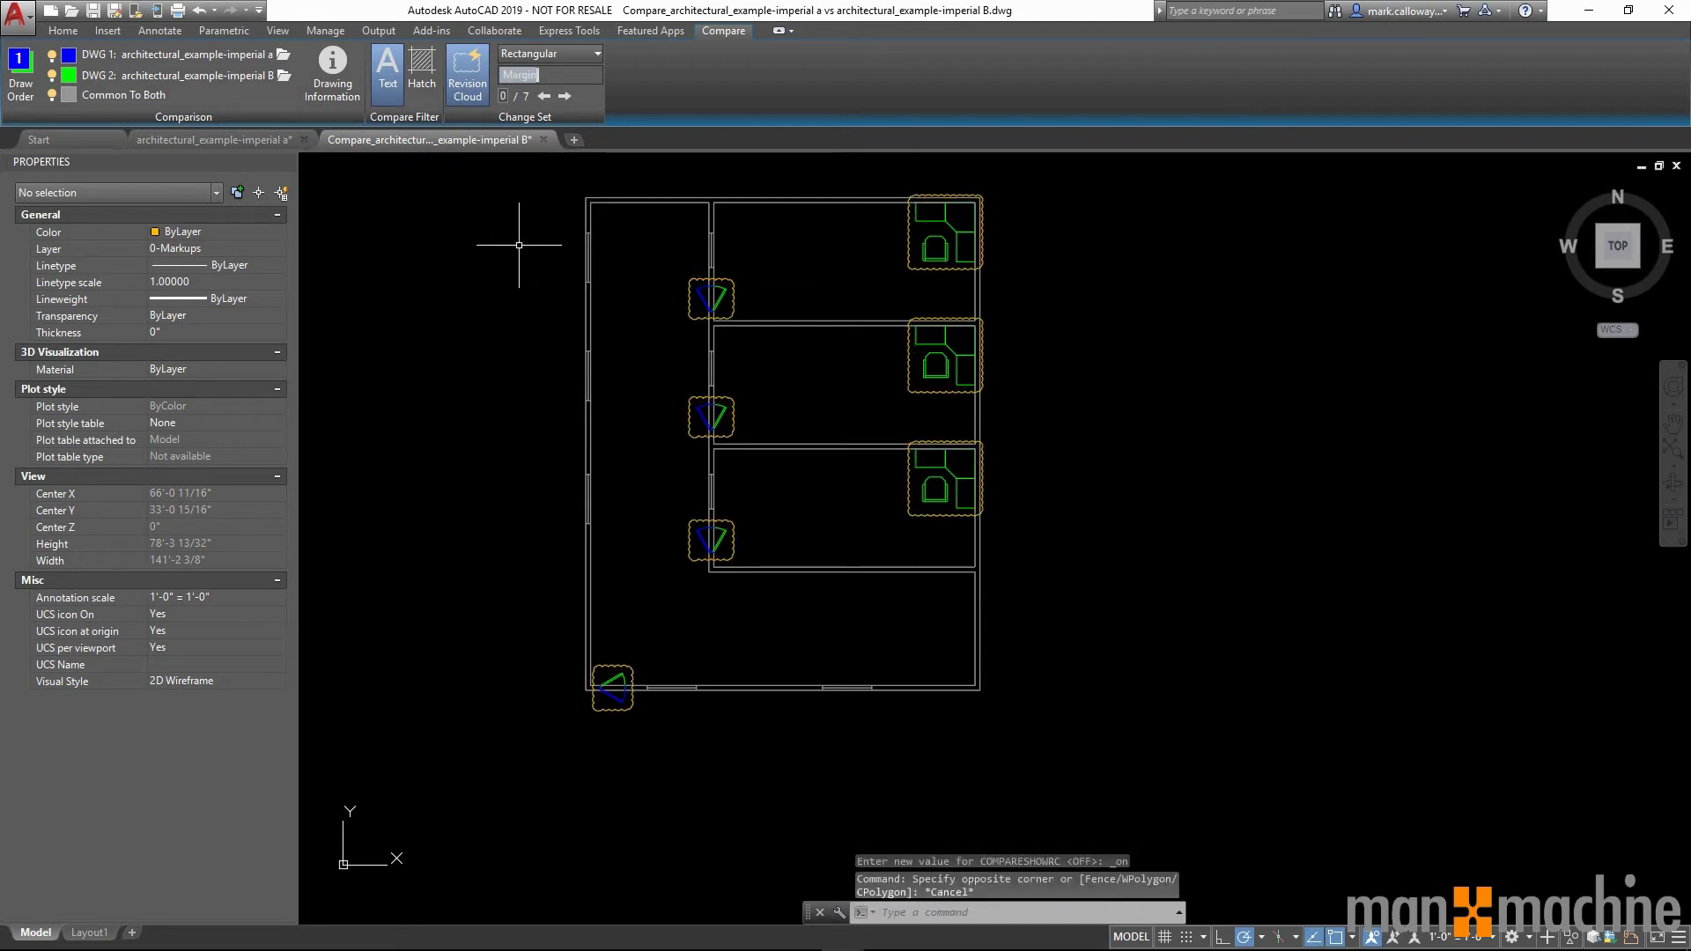
scroll(692, 532, "up", 5)
scroll(691, 531, "up", 5)
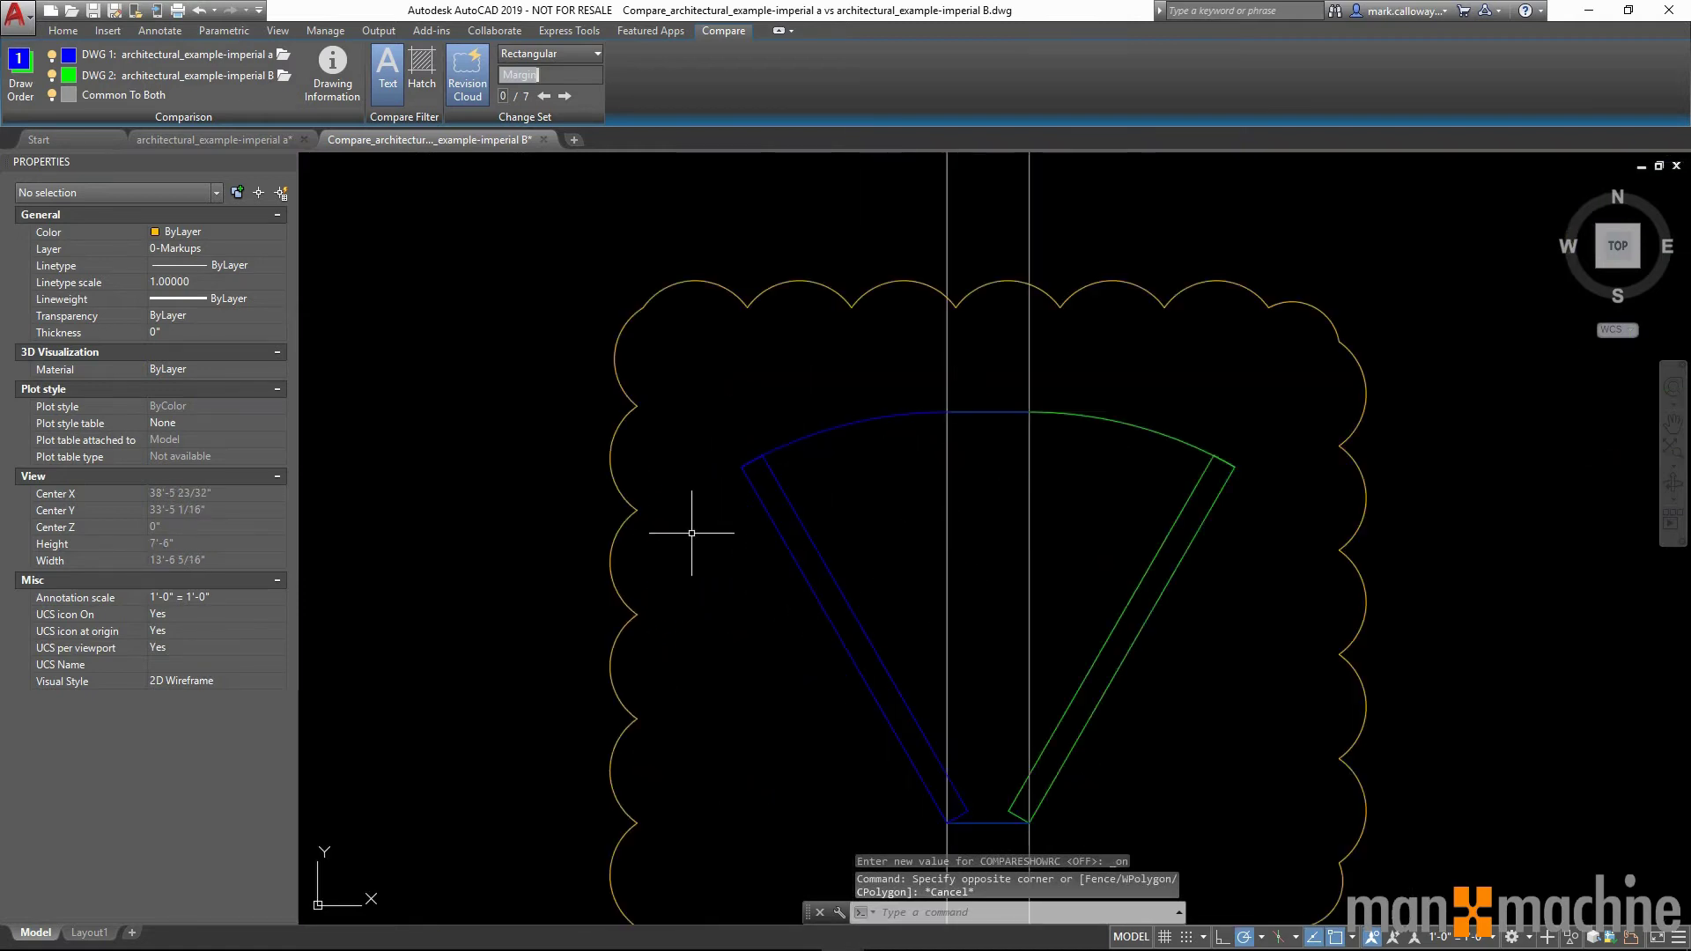
scroll(690, 531, "down", 2)
left_click(638, 470)
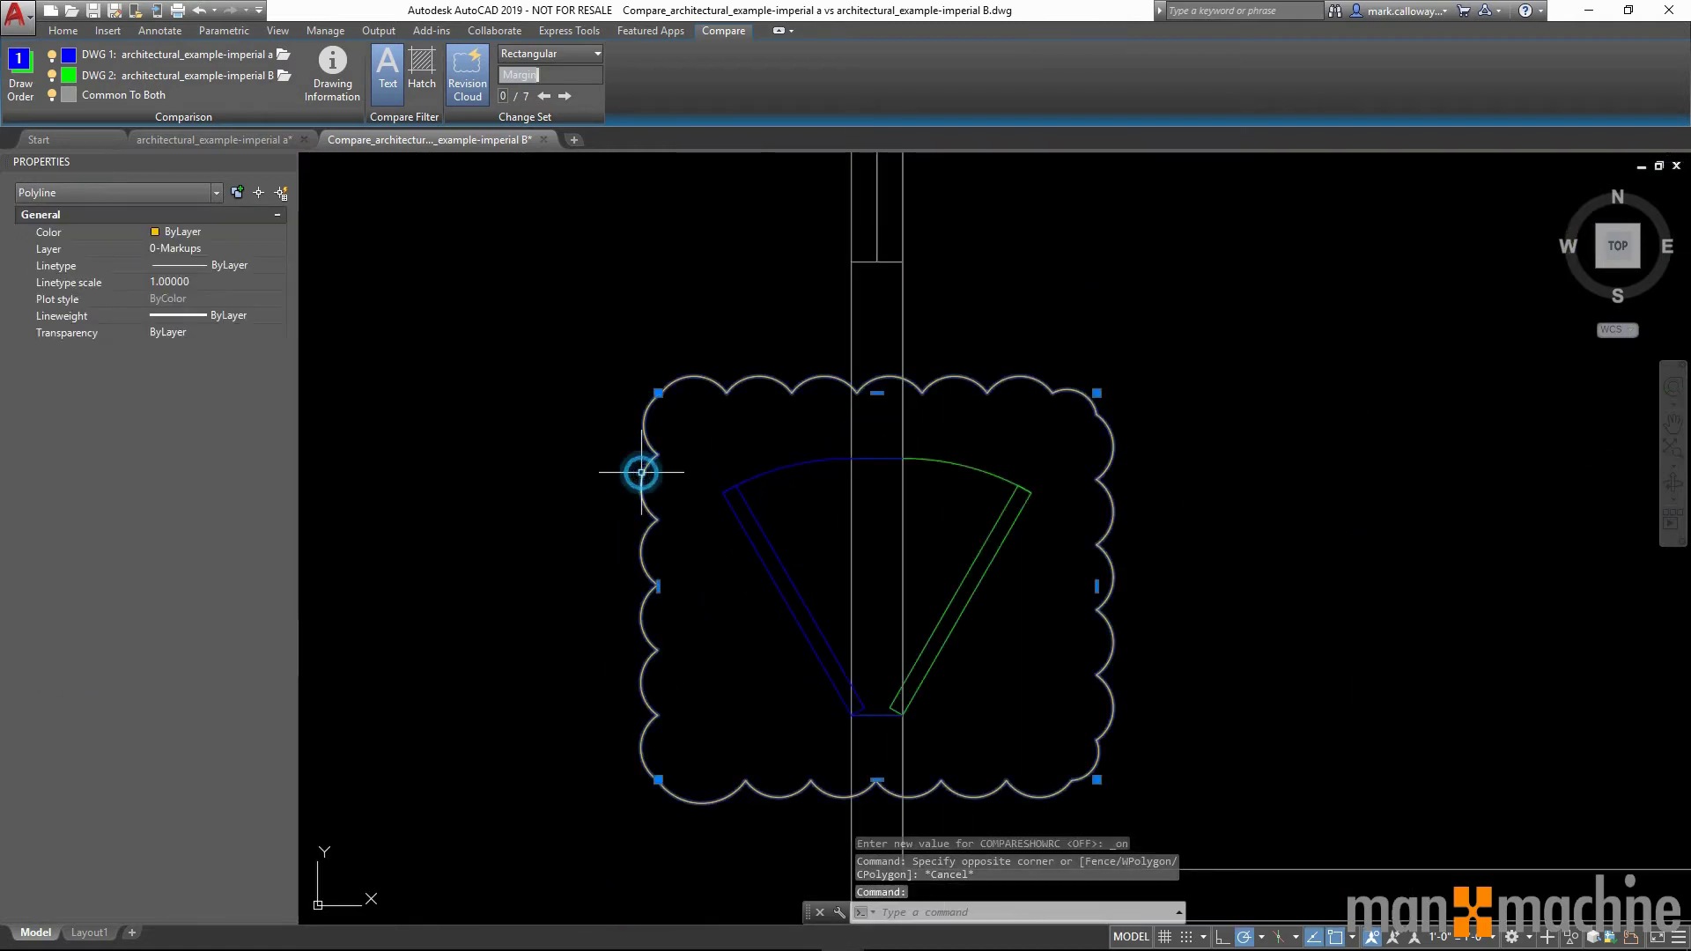
left_click(657, 393)
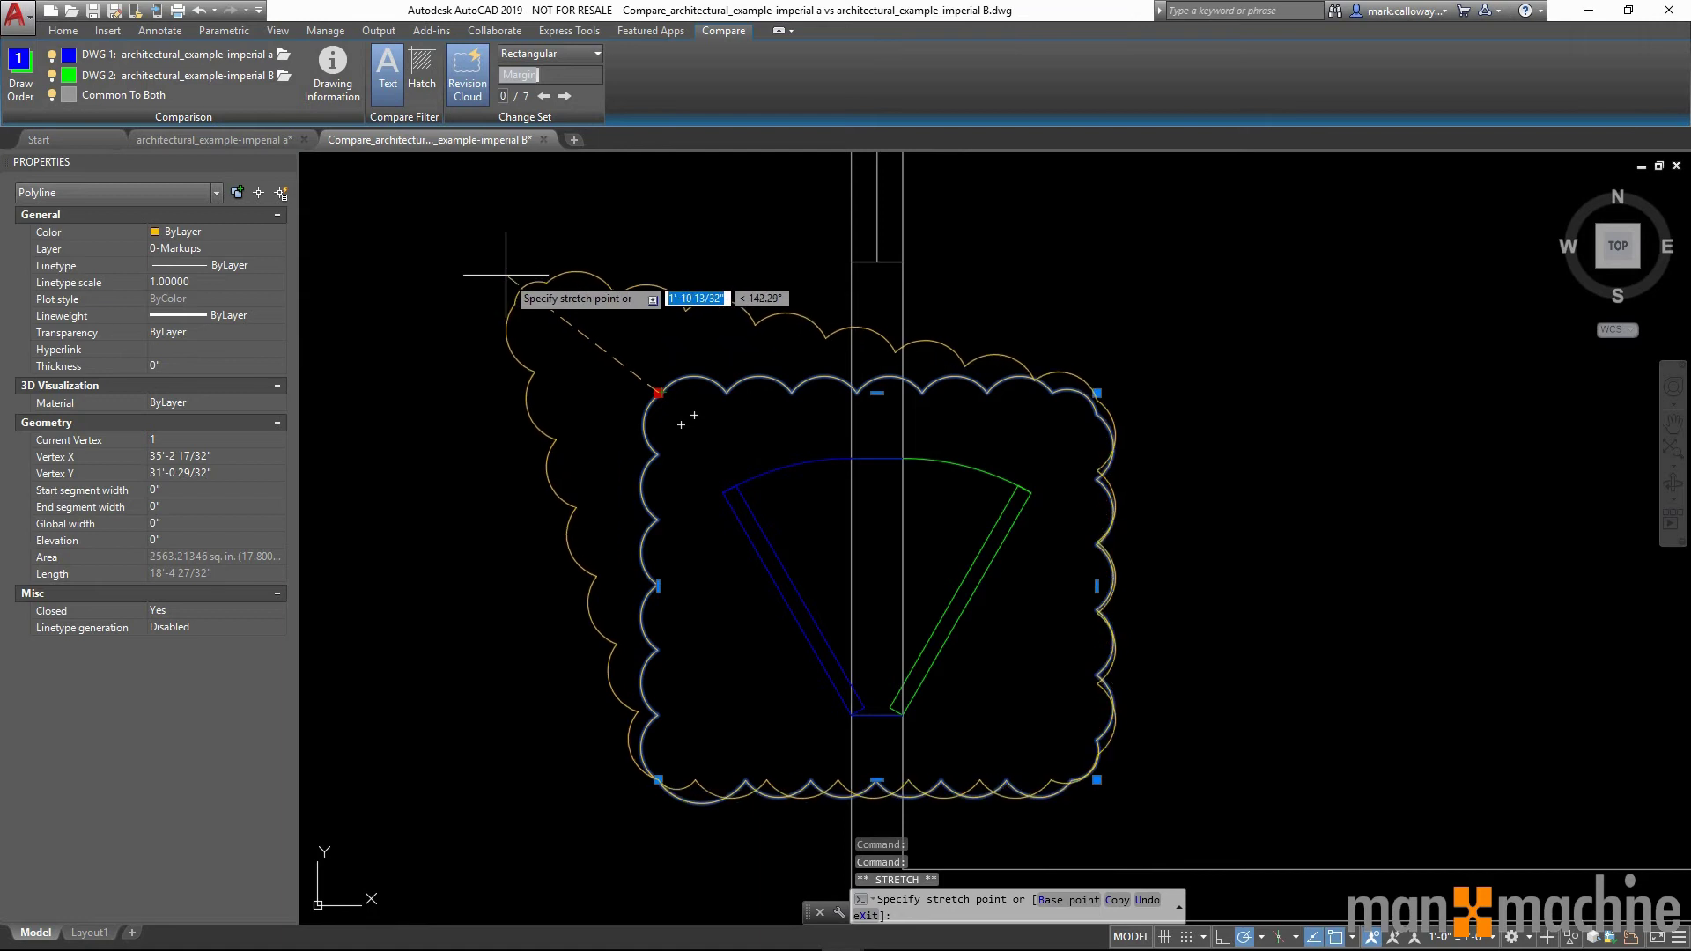
left_click(505, 274)
left_click(1095, 393)
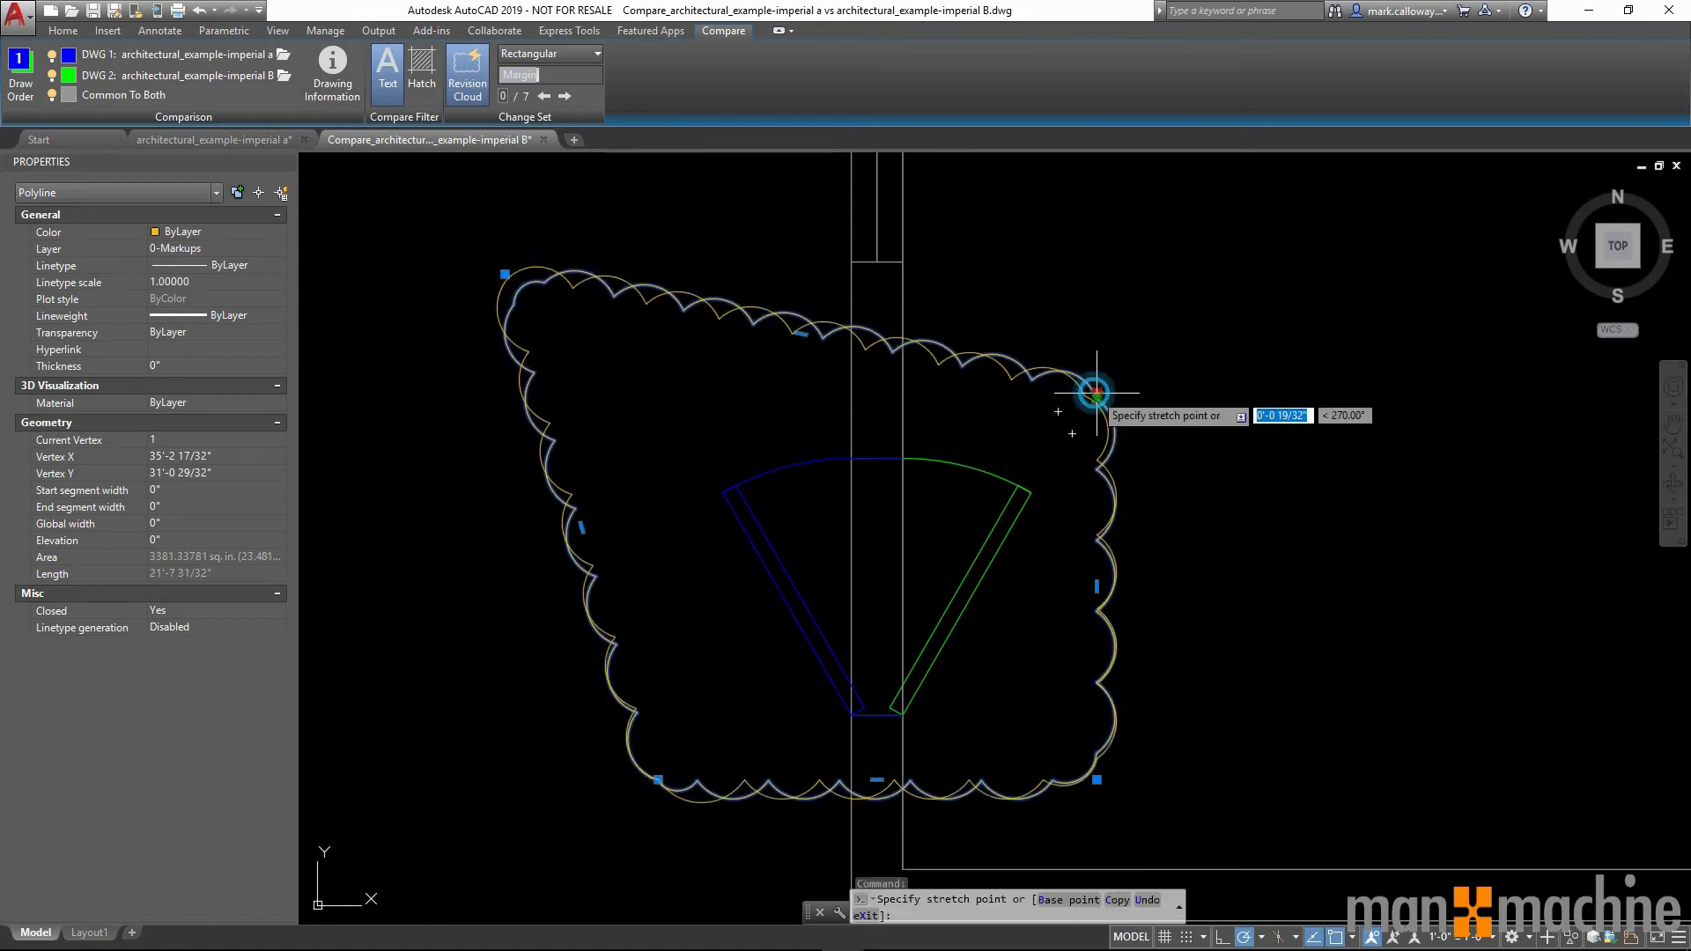
left_click(1246, 283)
Add a vertex on the cloud's right side, then deselect it and zoom to extents.
mouse_move(1246, 283)
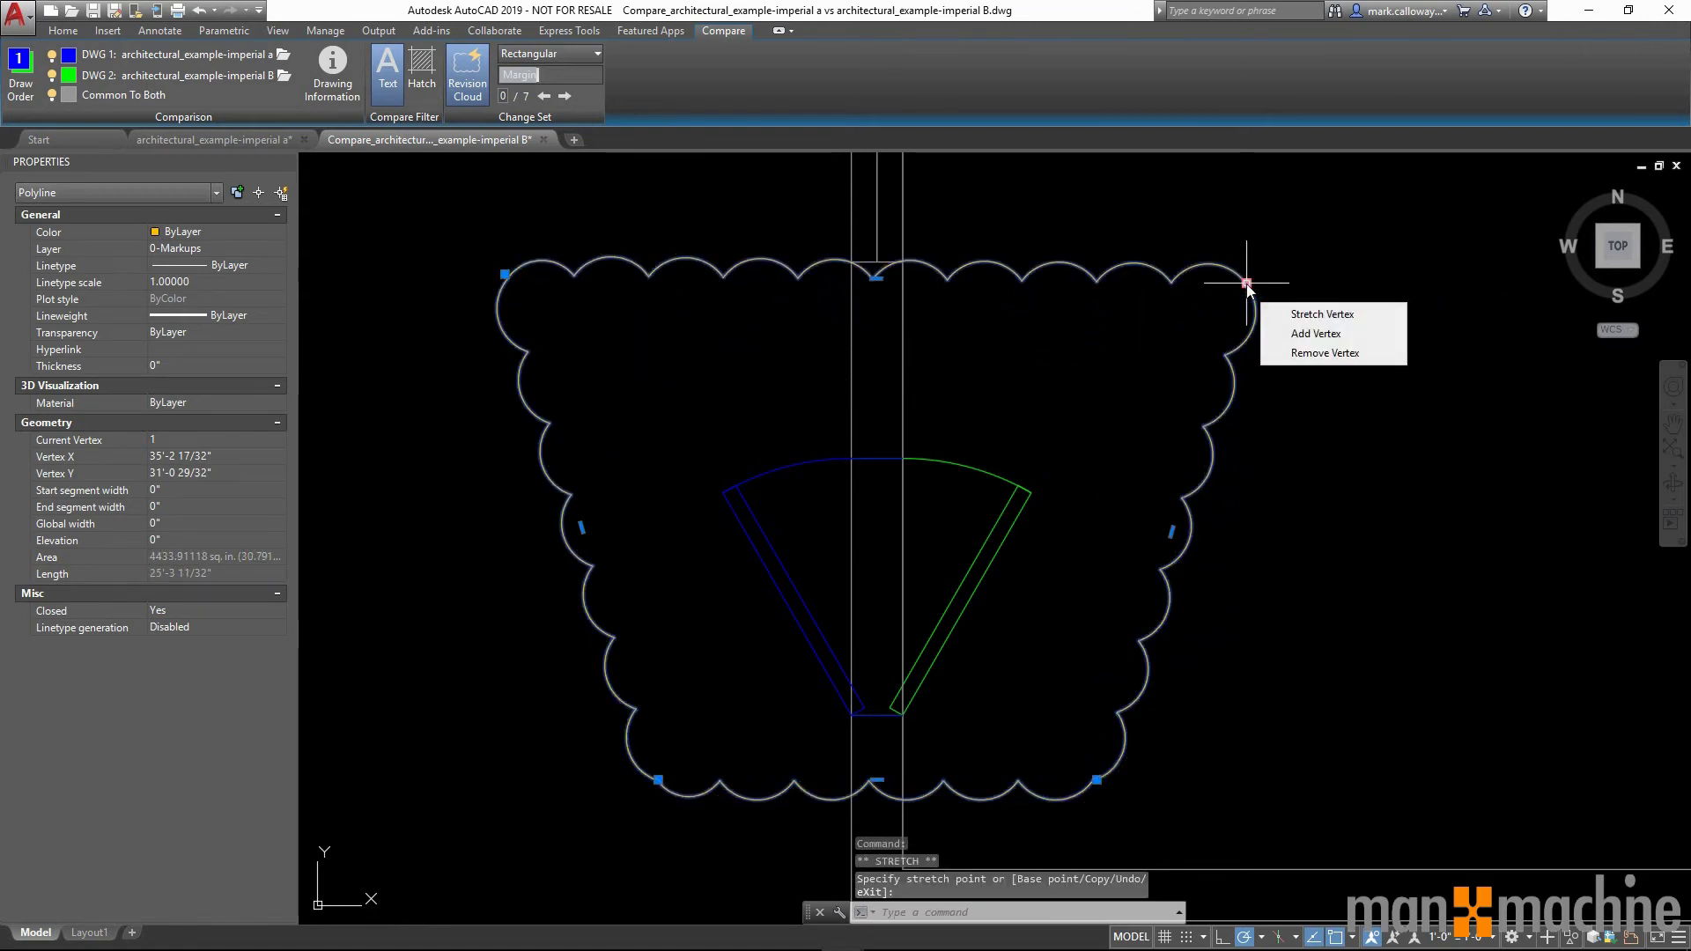
left_click(1315, 334)
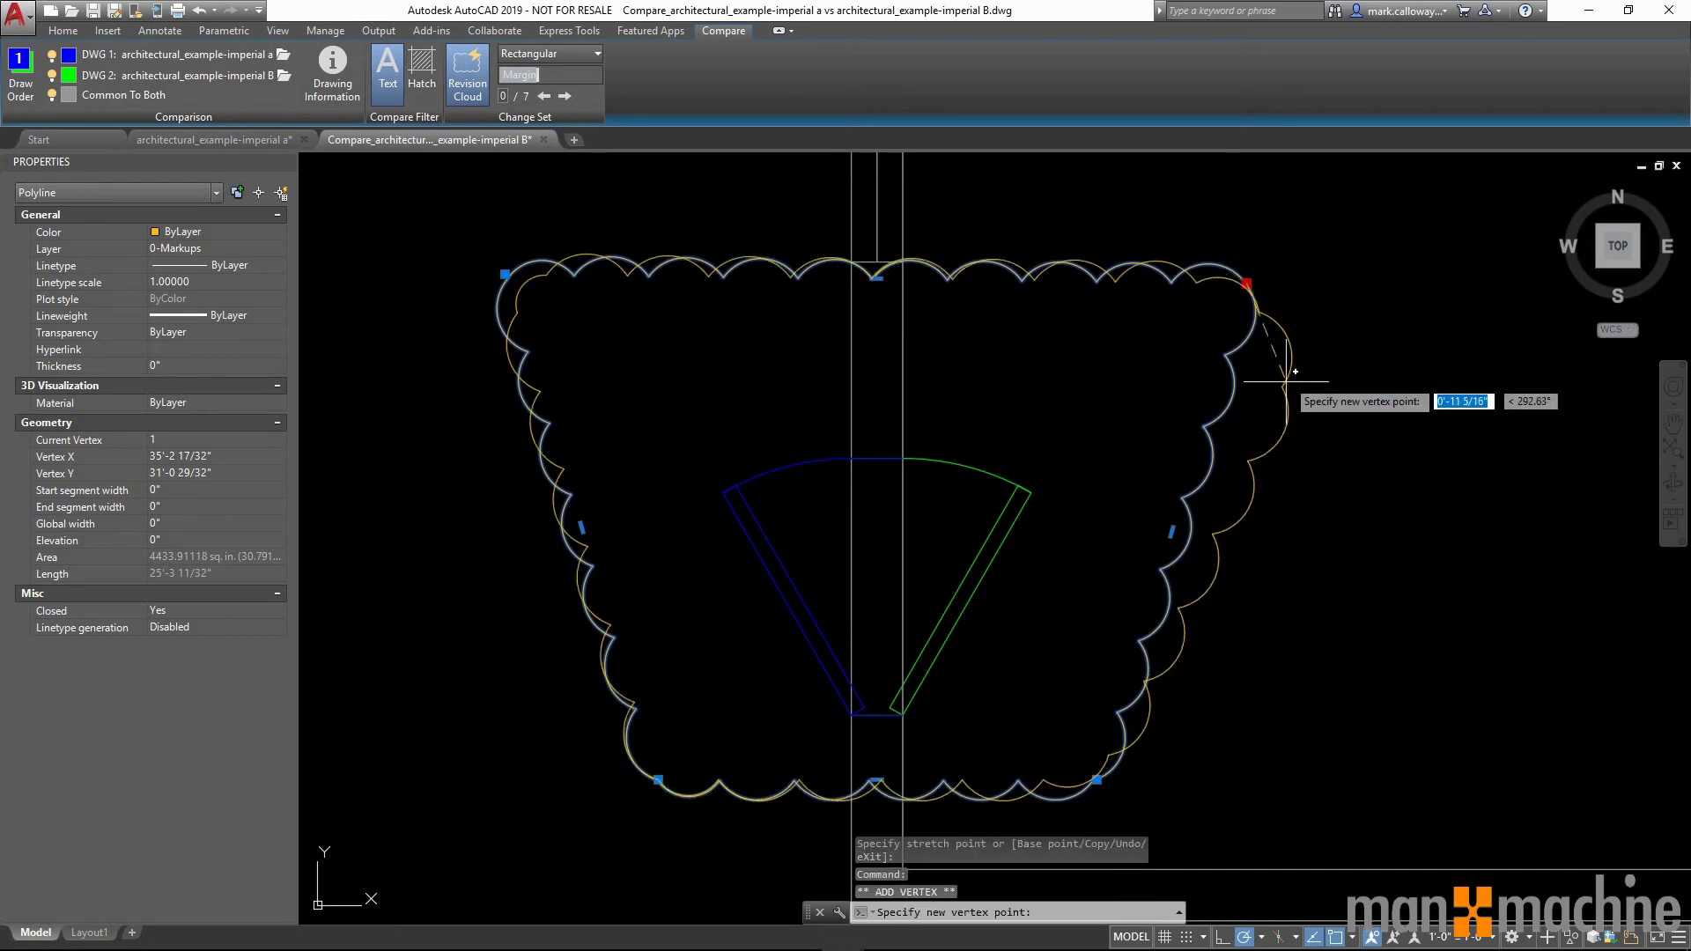
left_click(1299, 611)
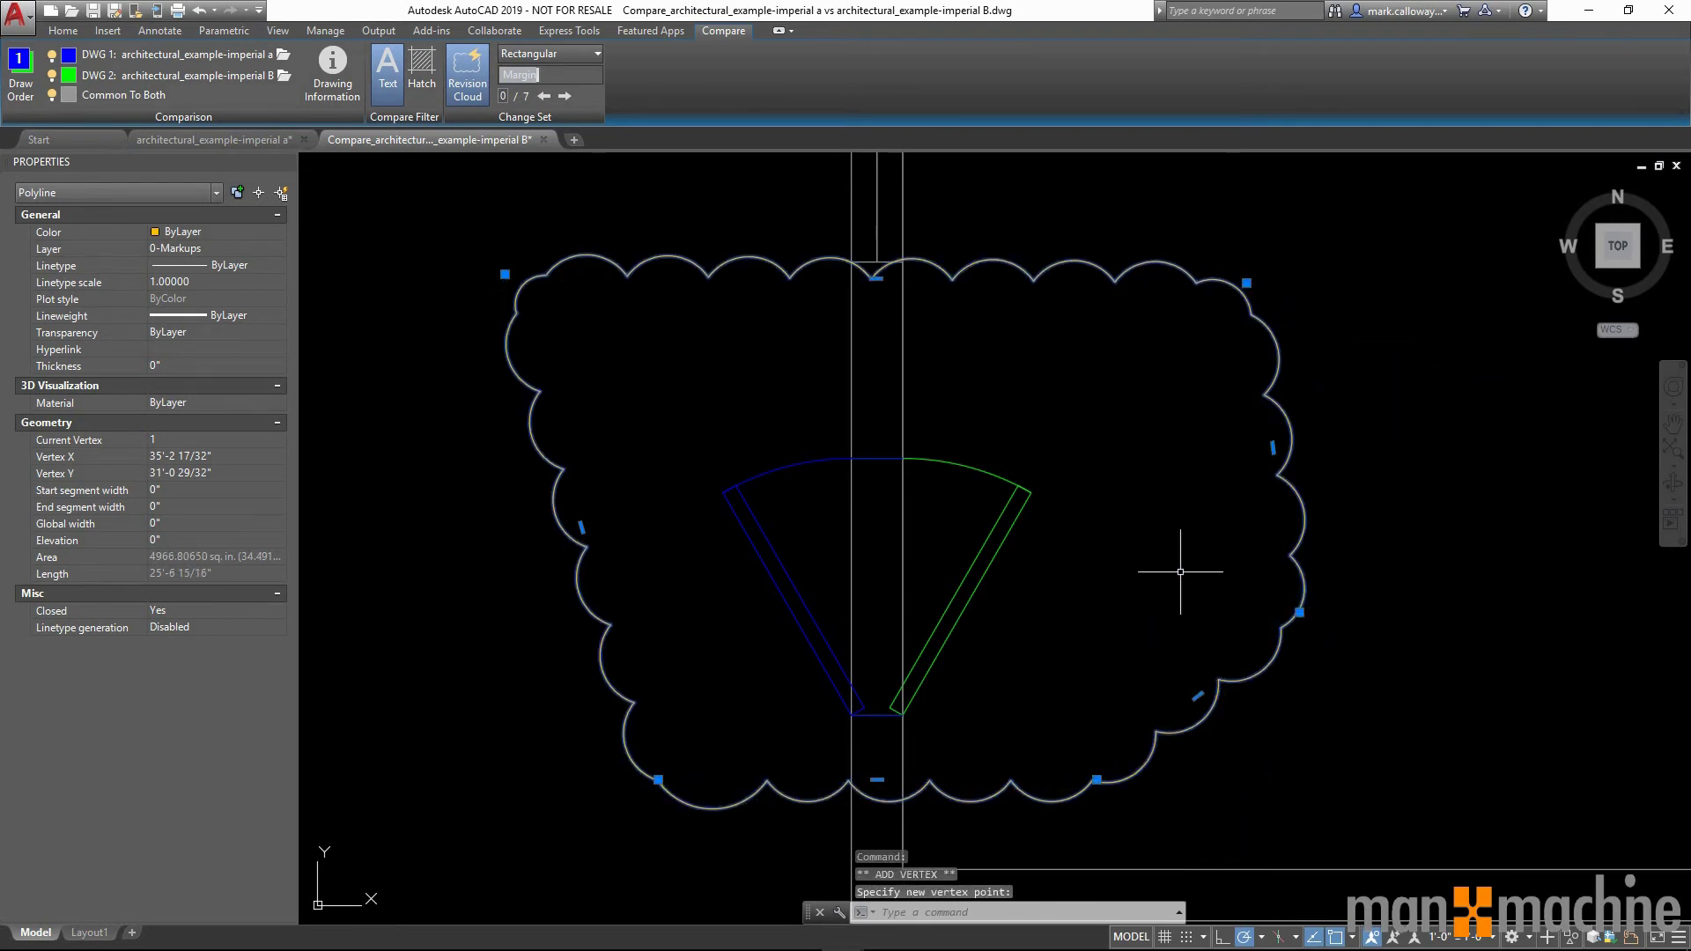
key("Escape")
middle_click(1109, 555)
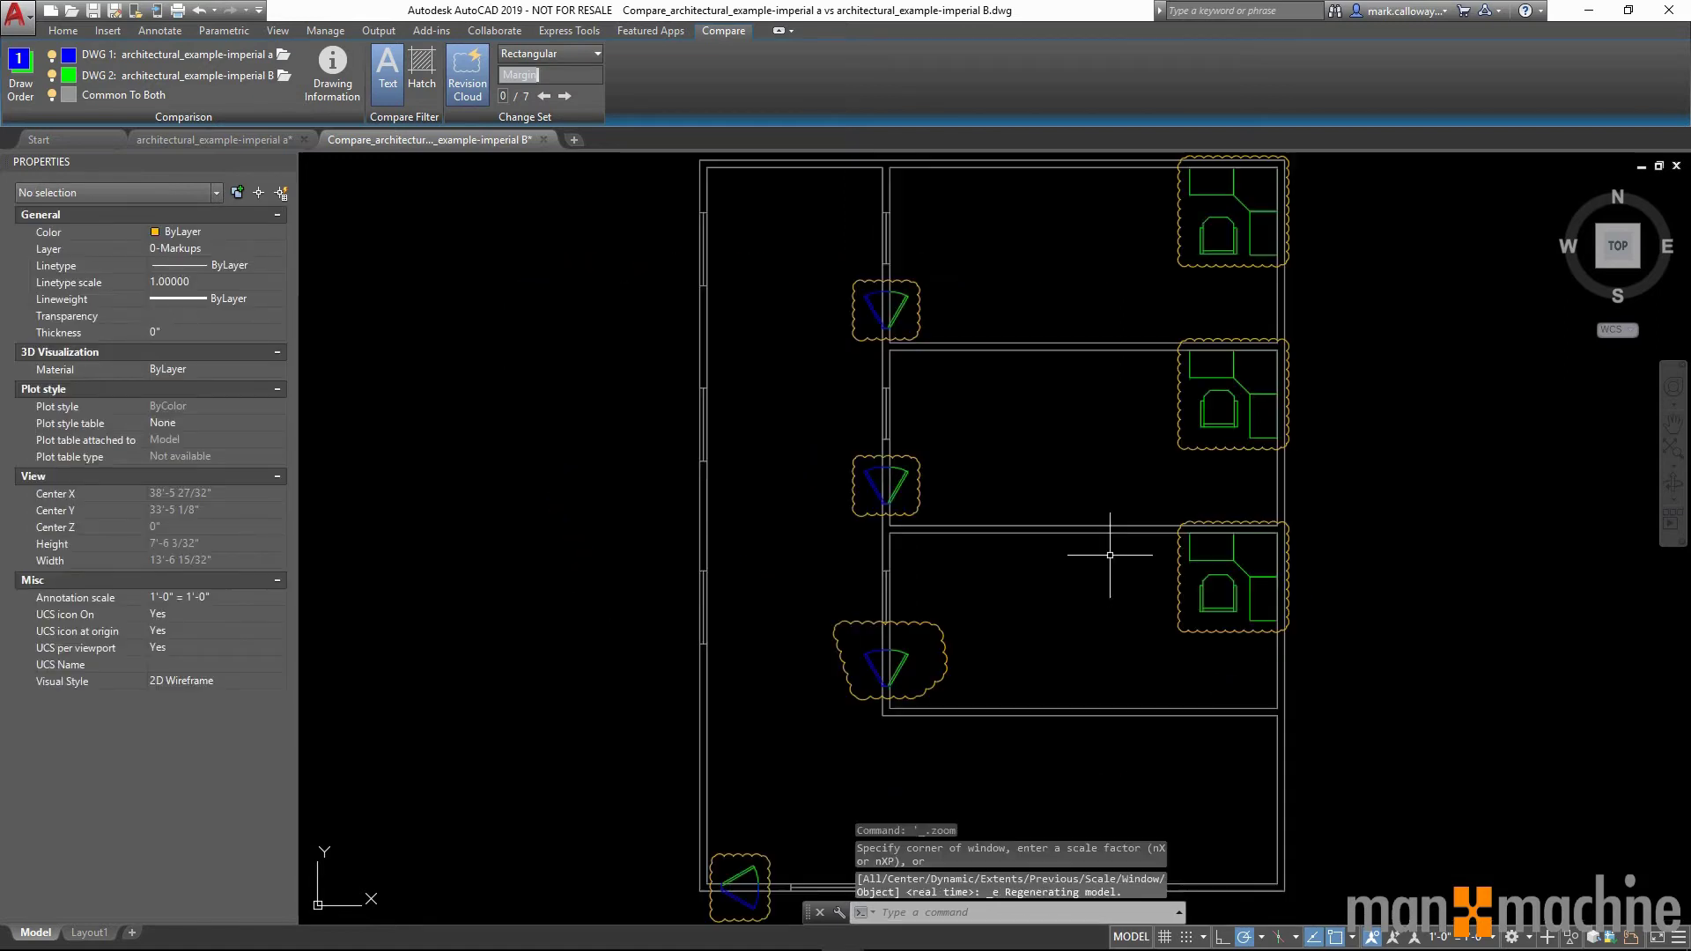
scroll(1109, 554, "down", 2)
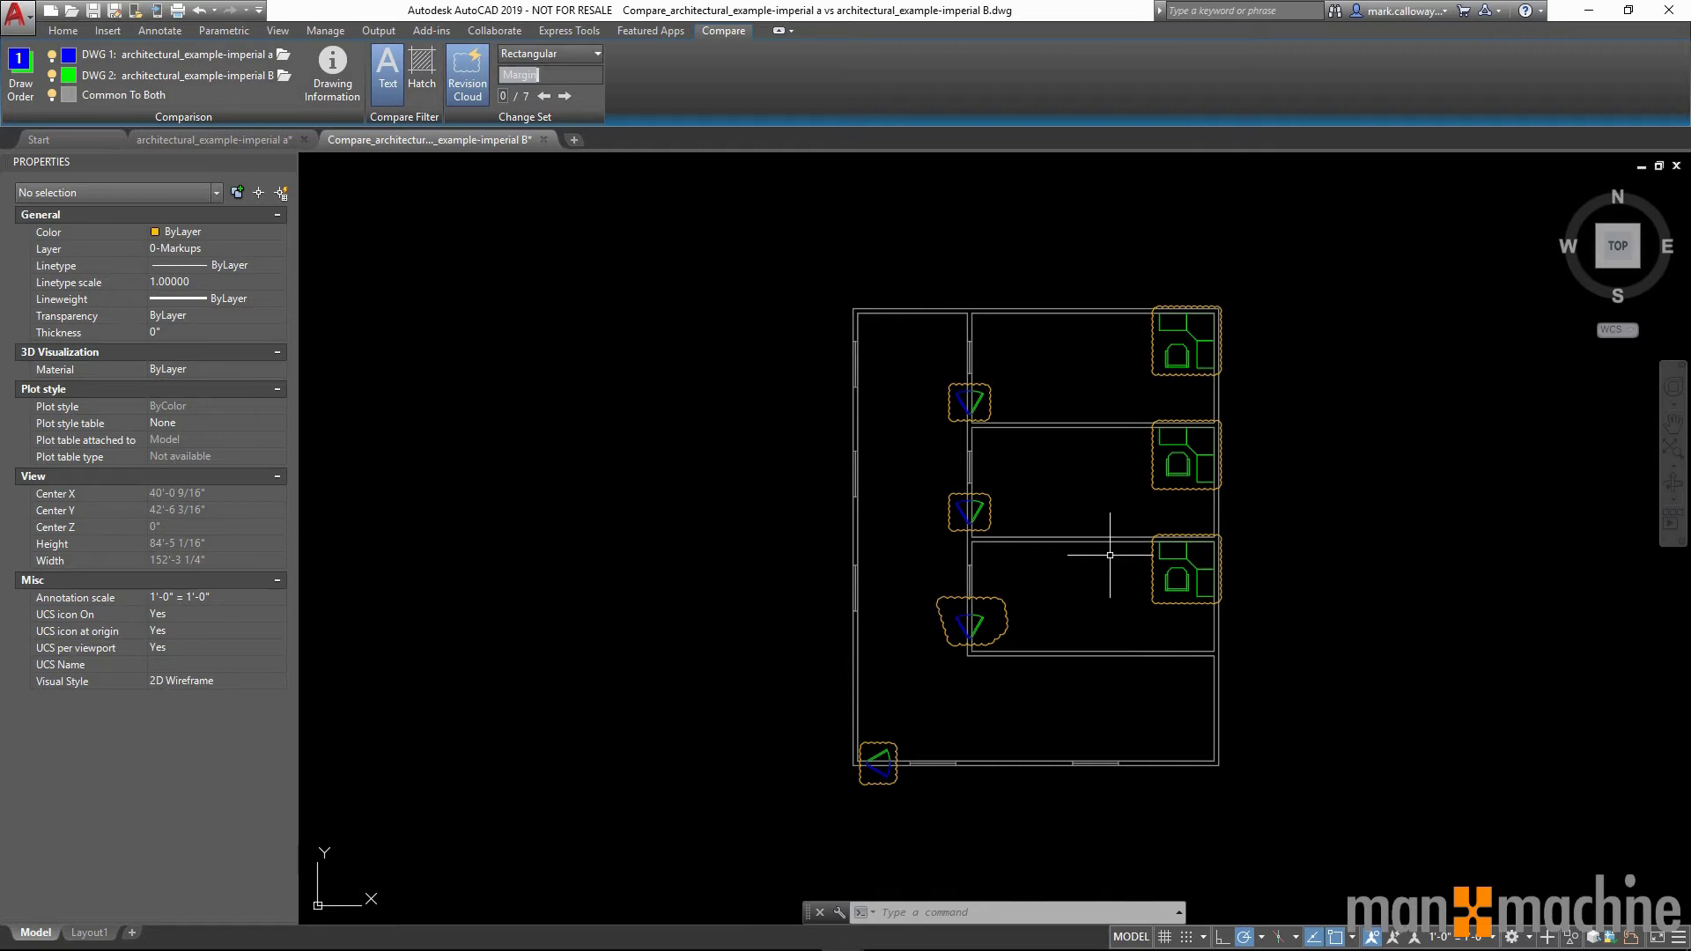
Close the comparison drawing and drawing A without saving changes.
left_click(544, 140)
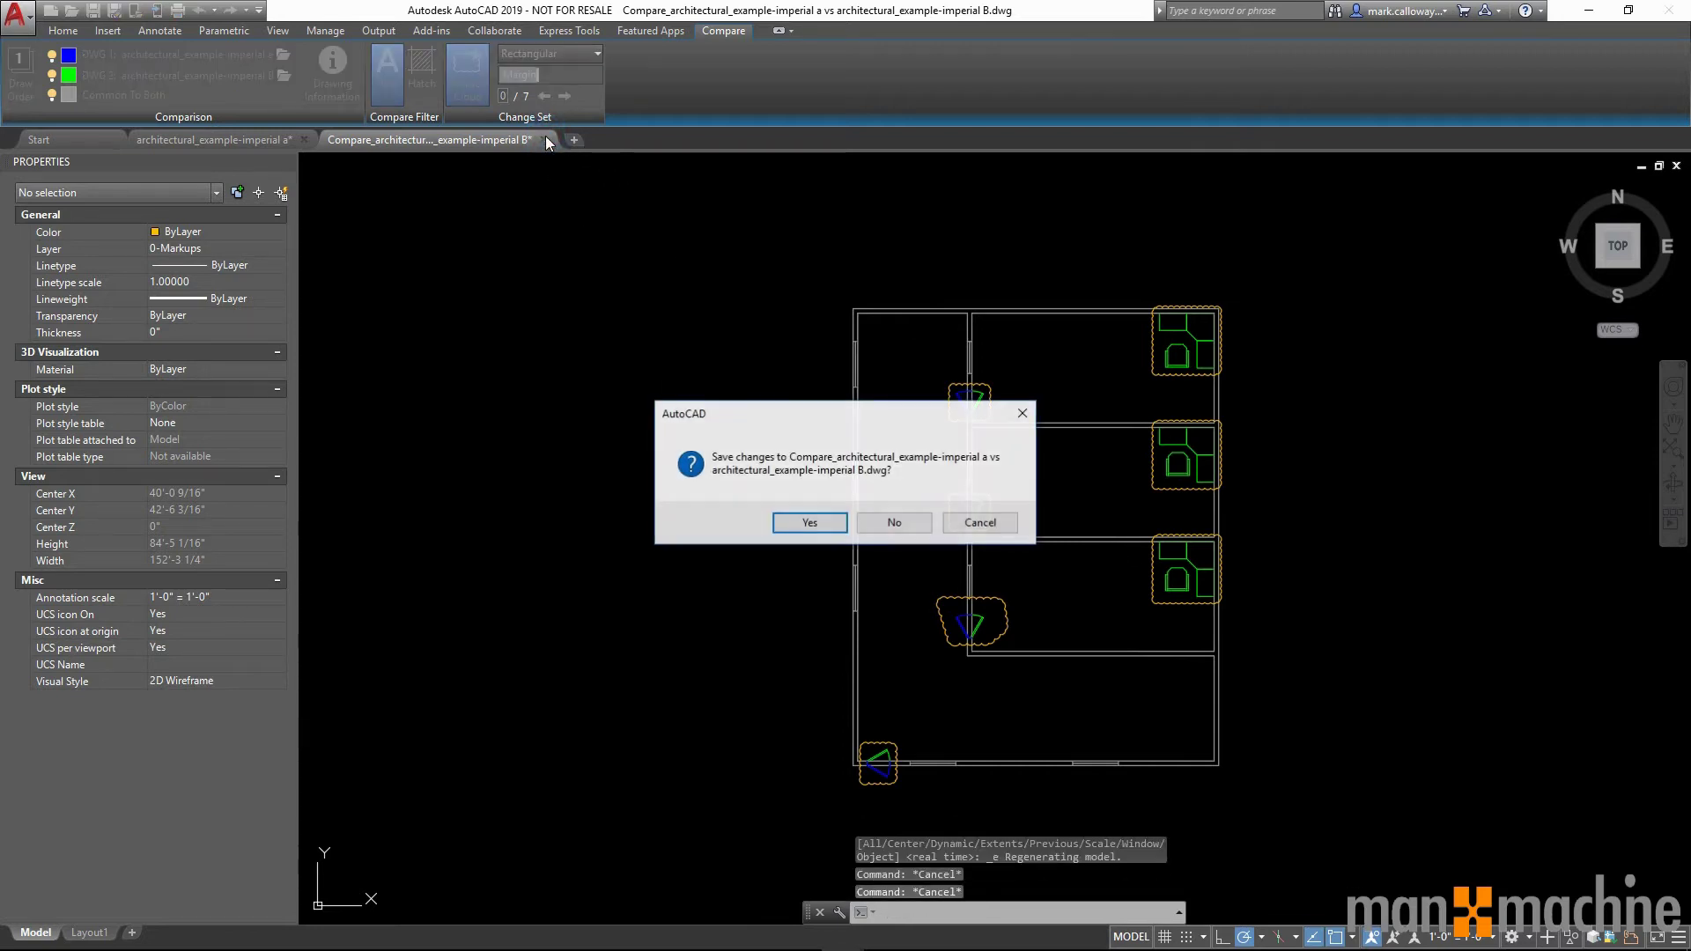
left_click(874, 526)
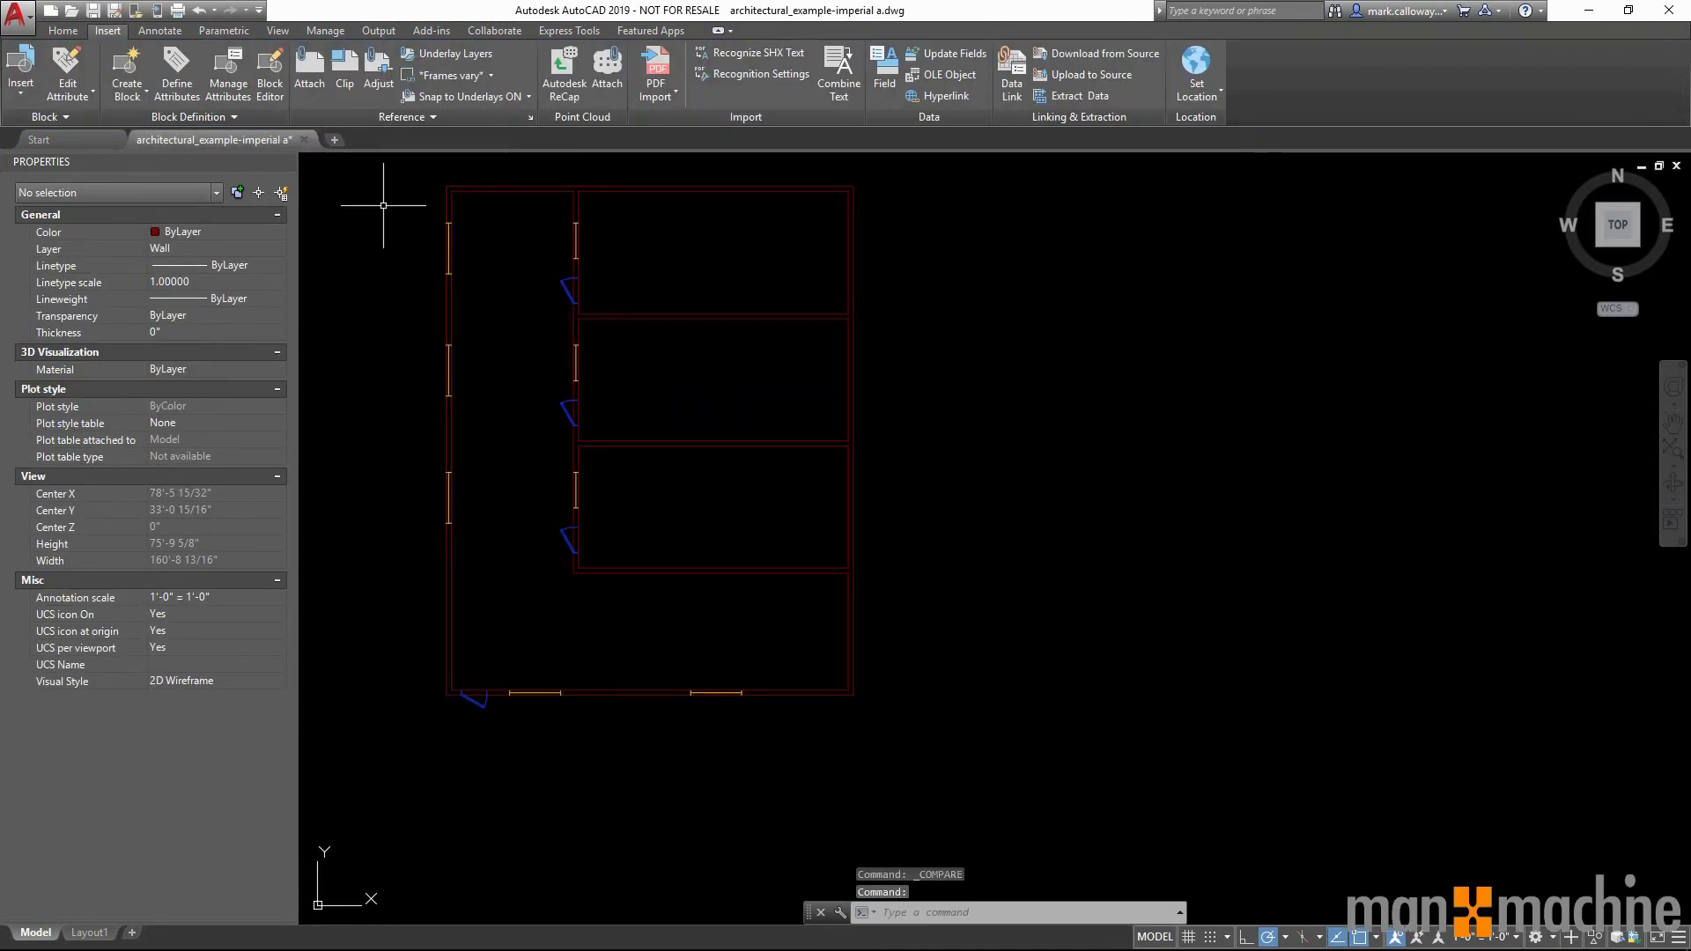
left_click(304, 140)
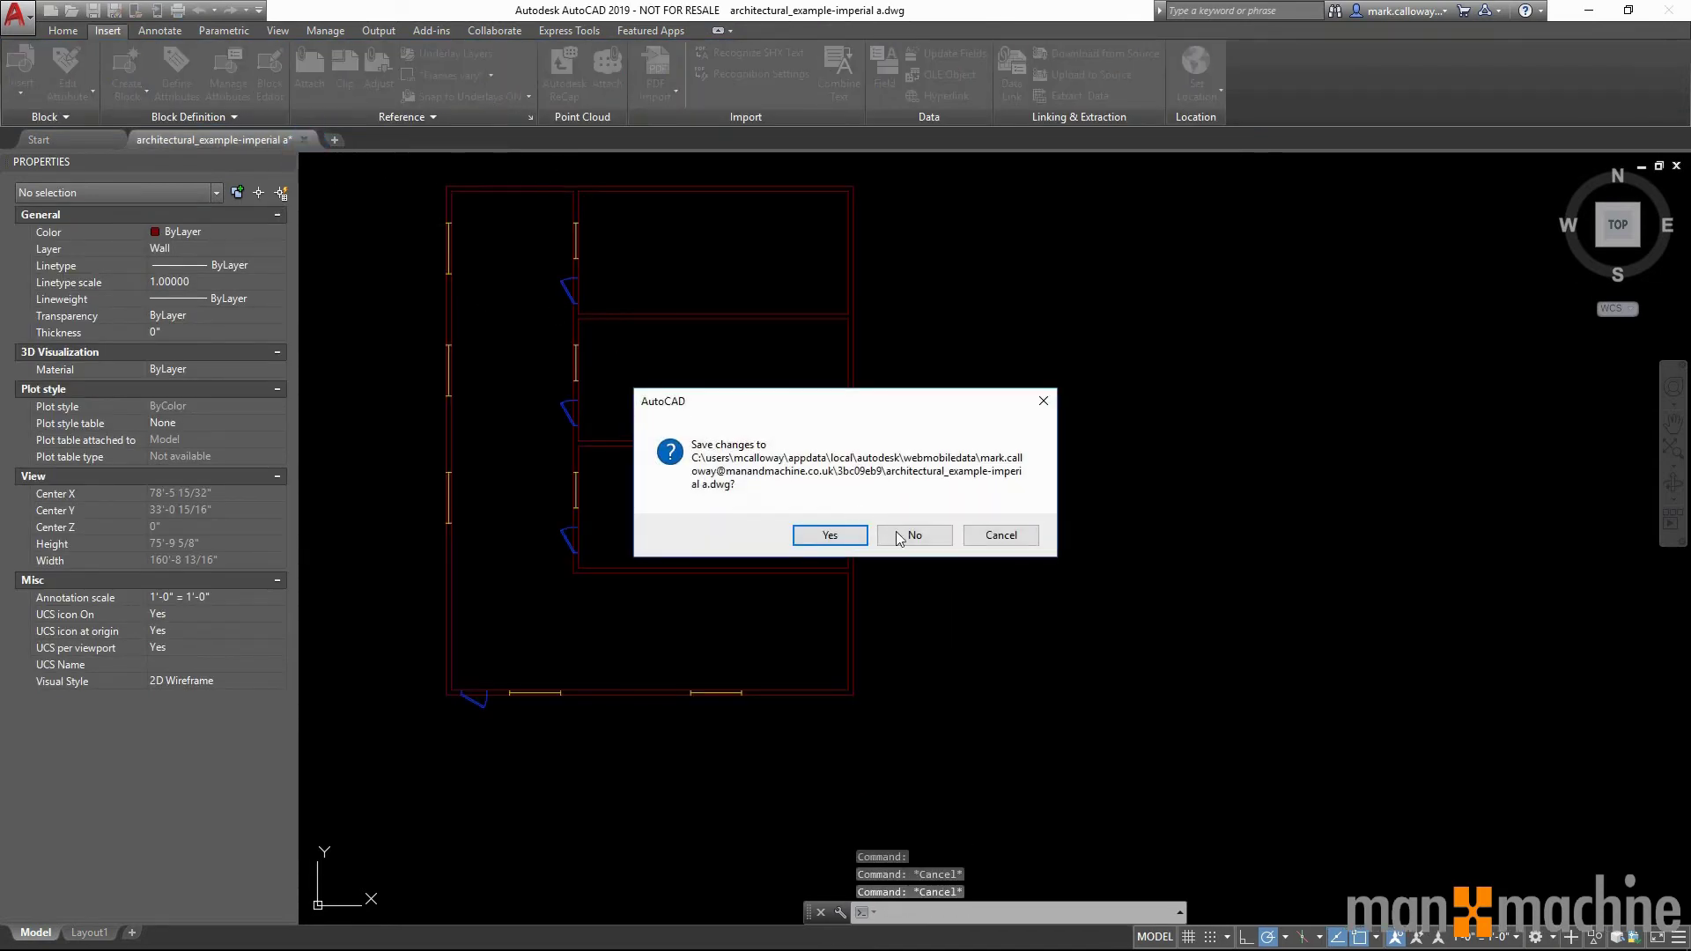
left_click(898, 535)
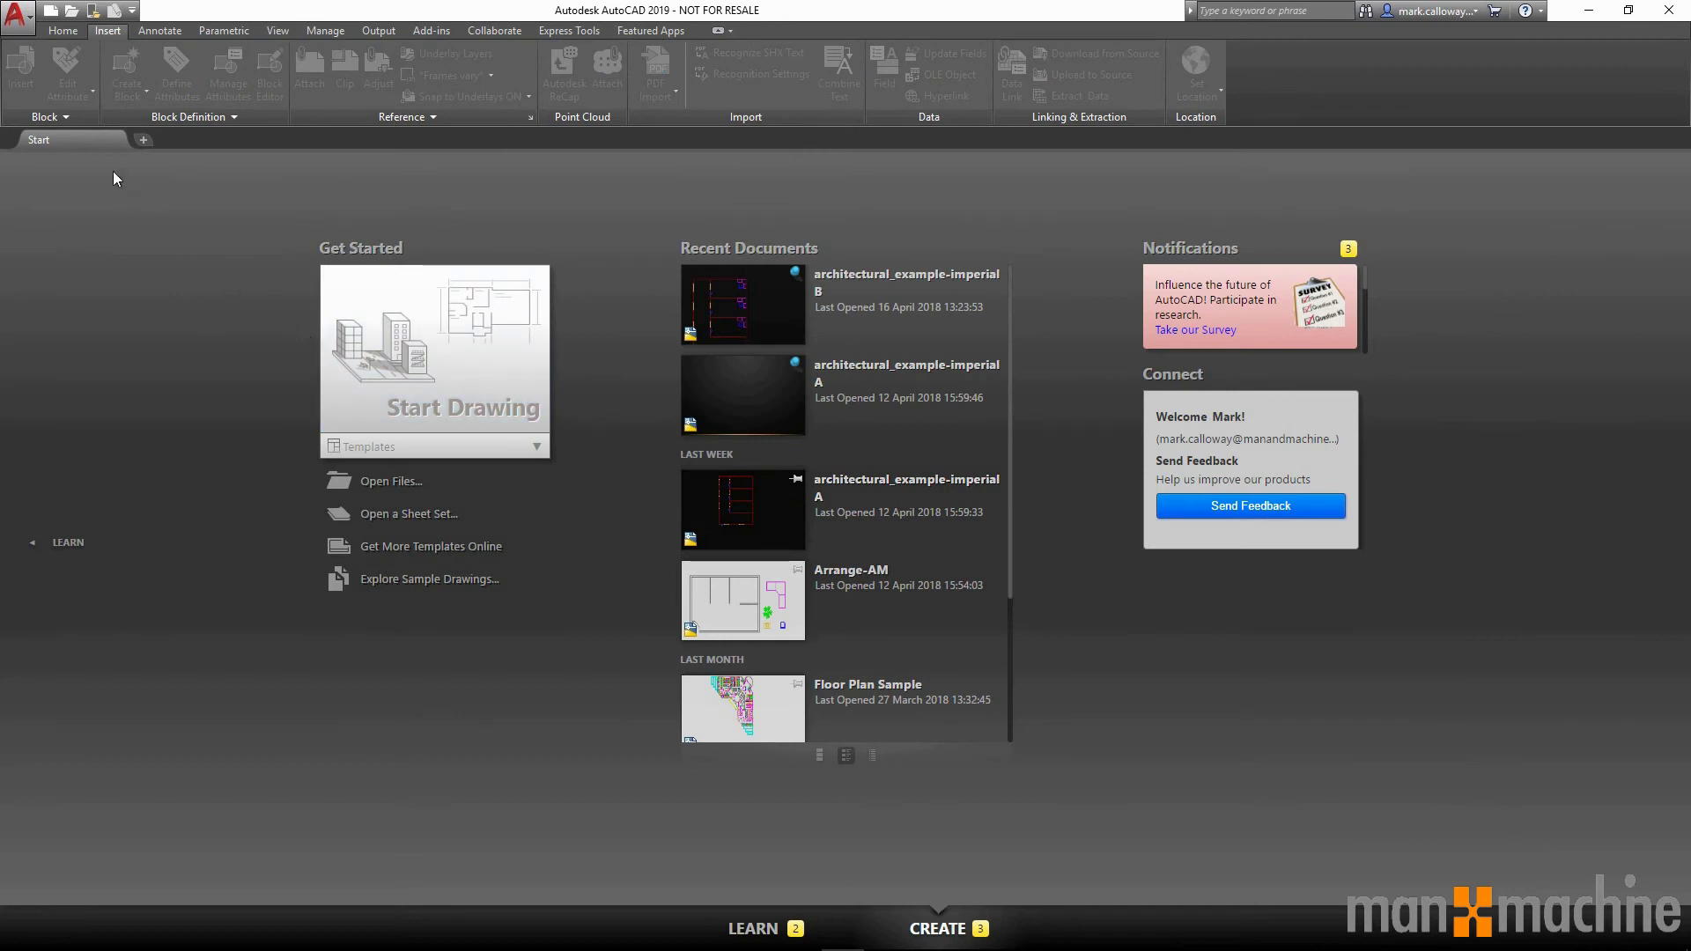
Start DWG Compare from the Application menu, then cancel the dialog.
left_click(18, 17)
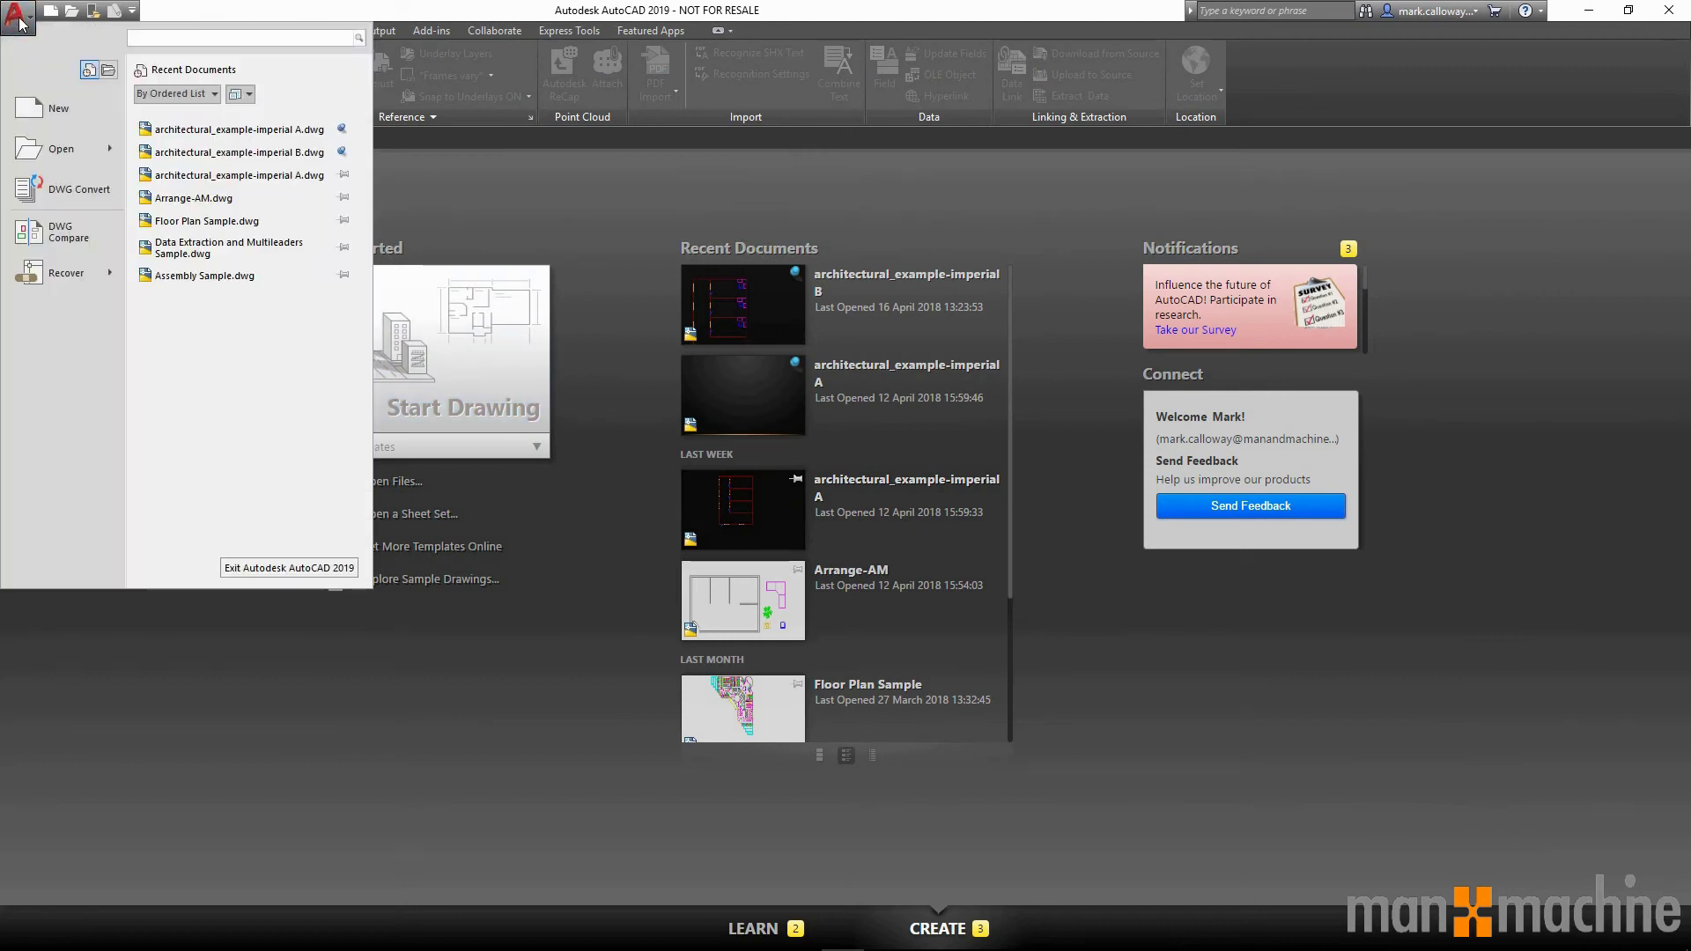
left_click(111, 249)
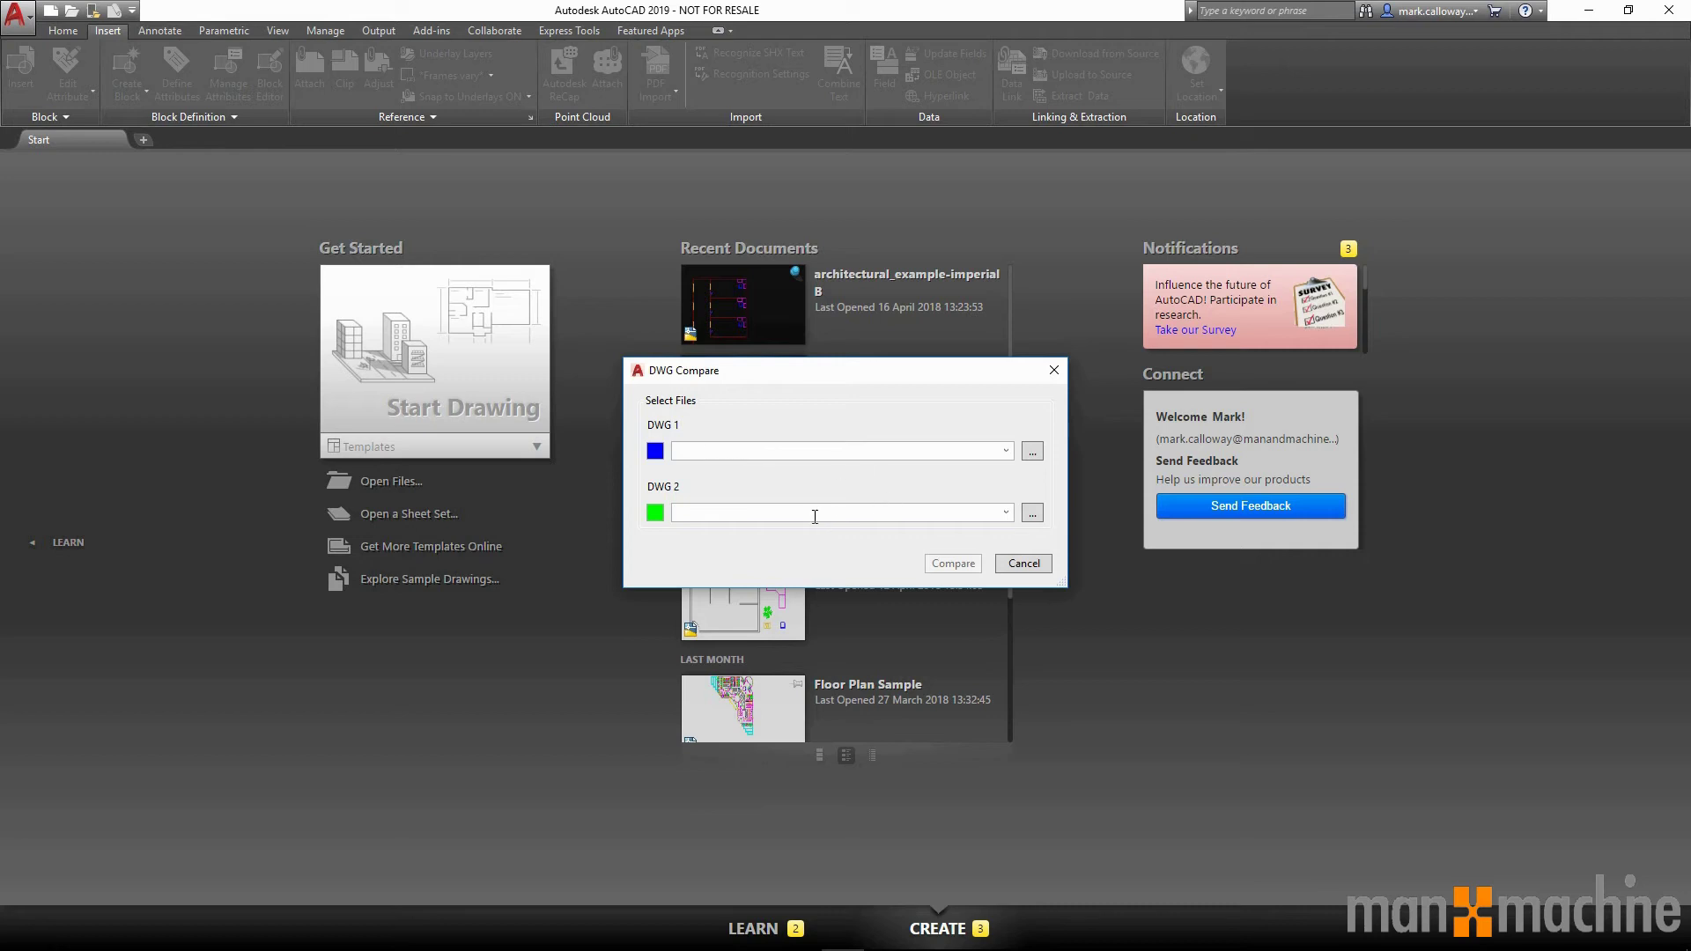
left_click(1025, 565)
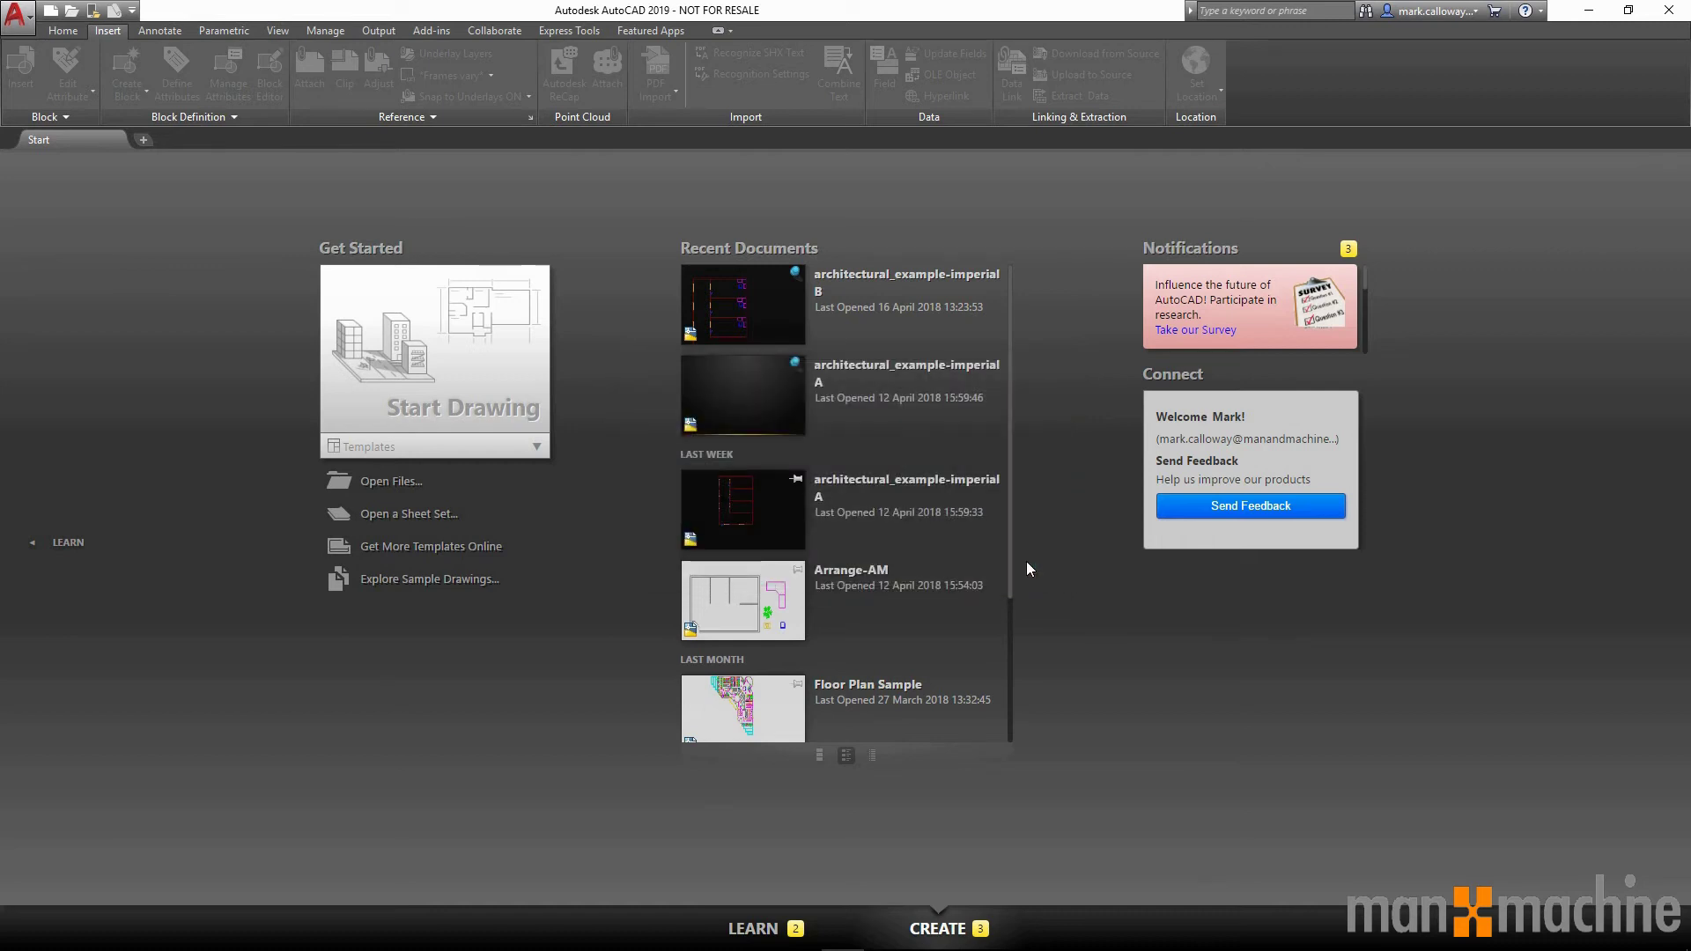
Open architectural_example-imperial B.dwg and begin a new named view called Office.
left_click(730, 304)
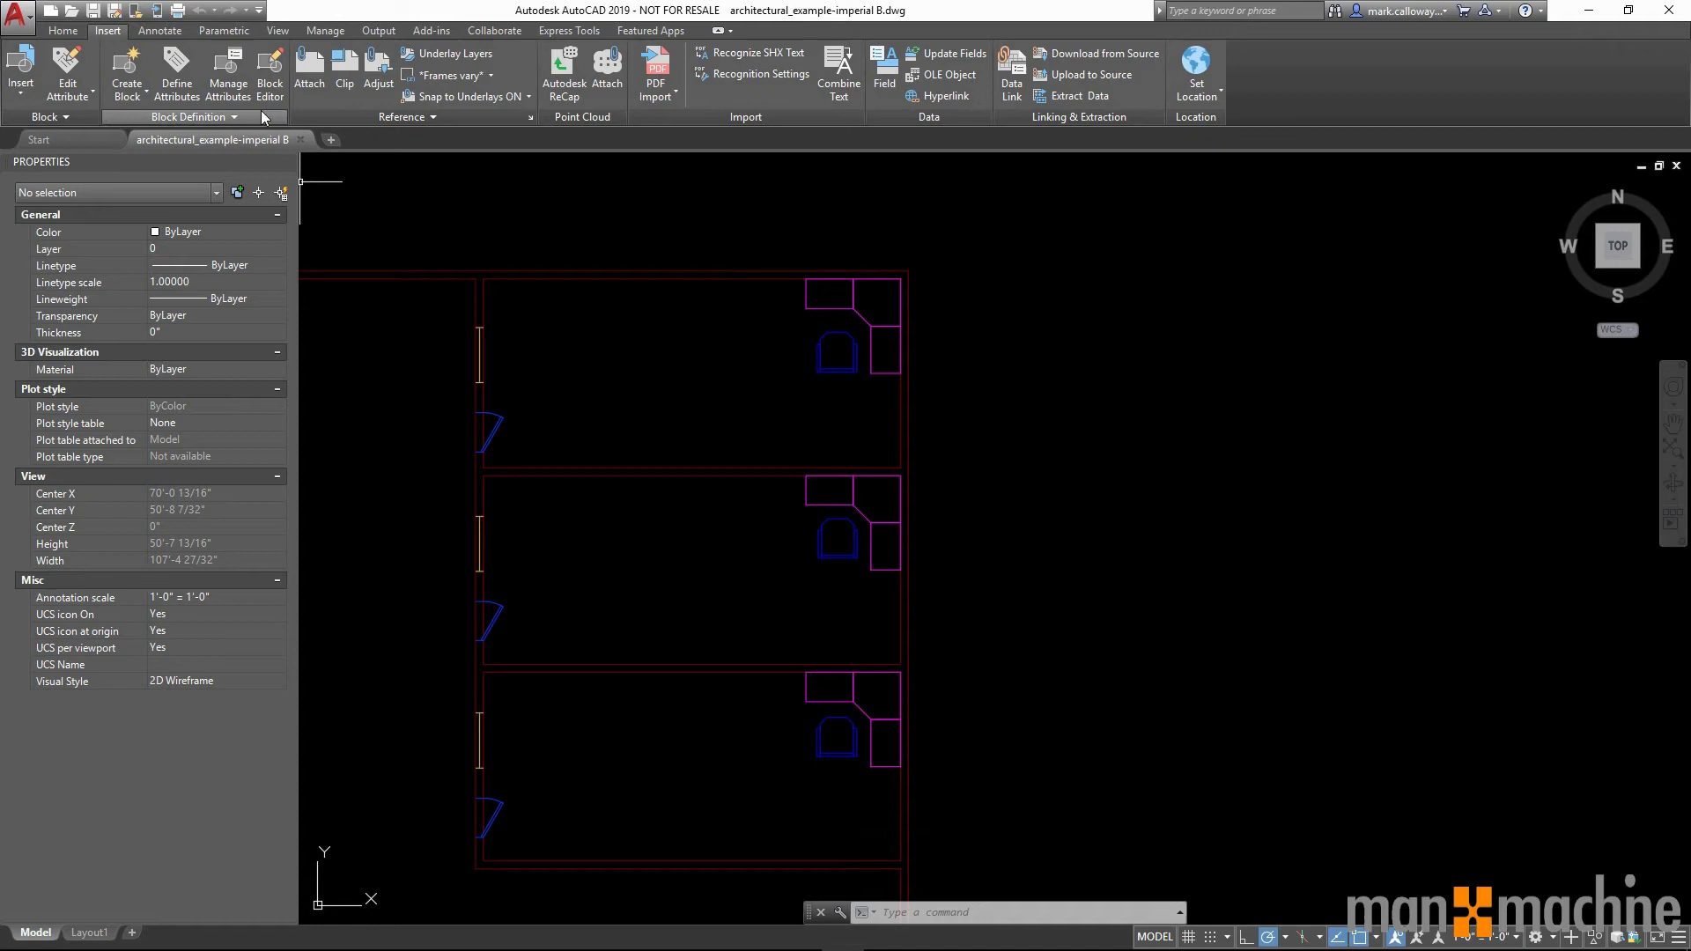
left_click(278, 31)
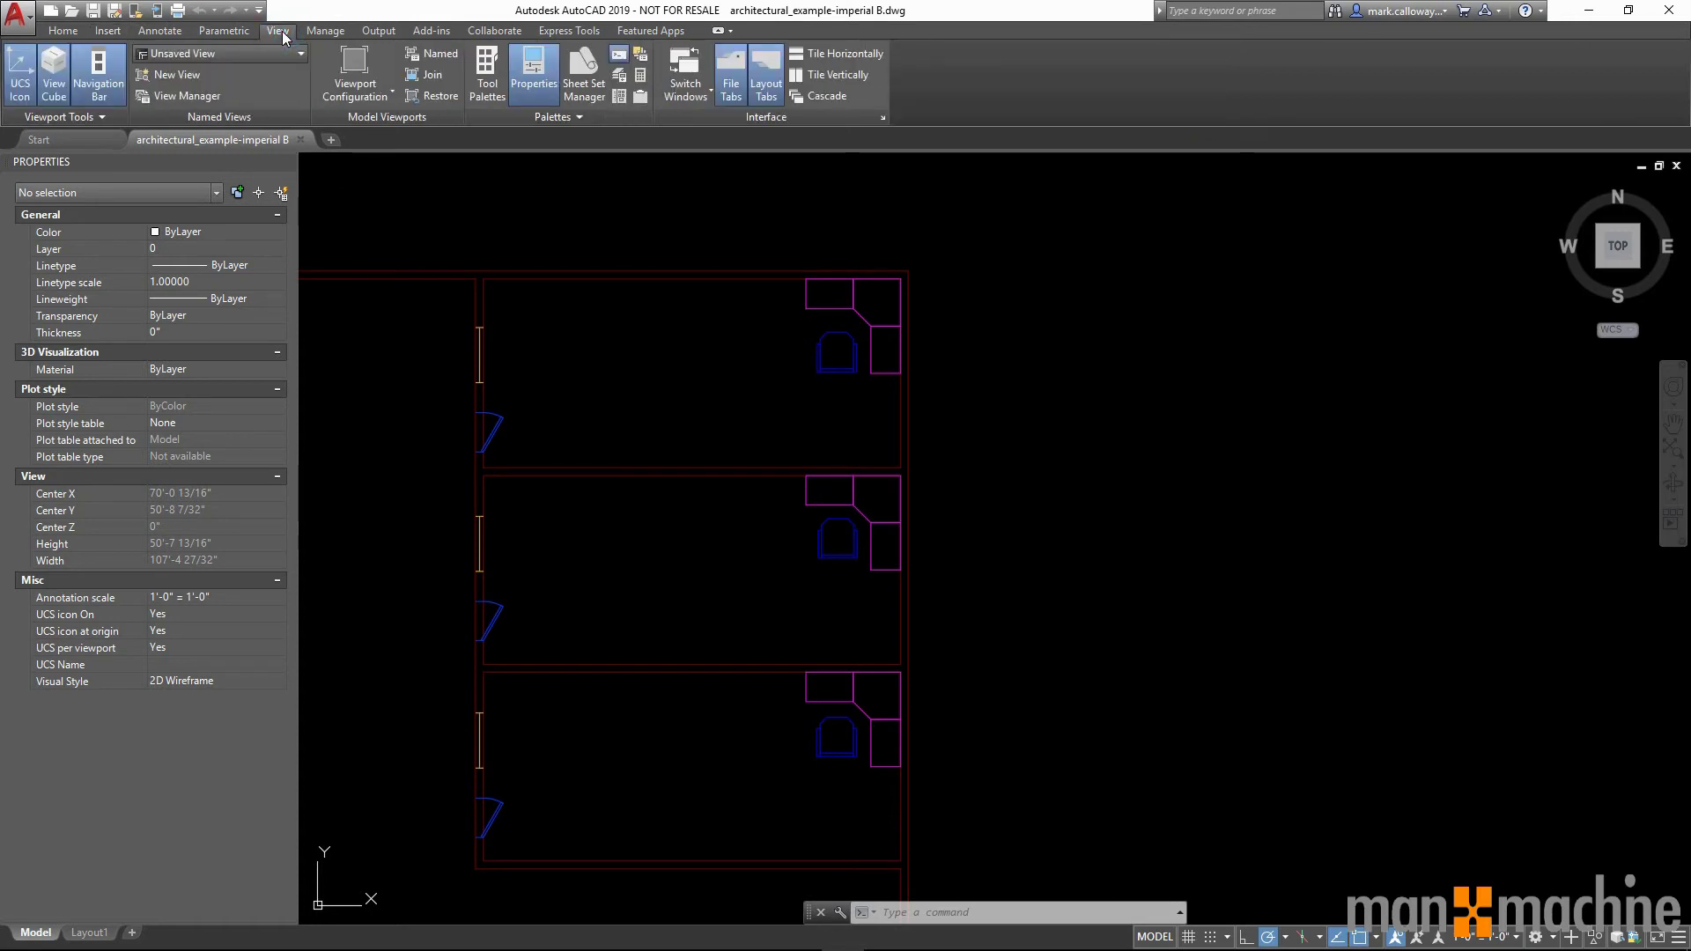
left_click(183, 77)
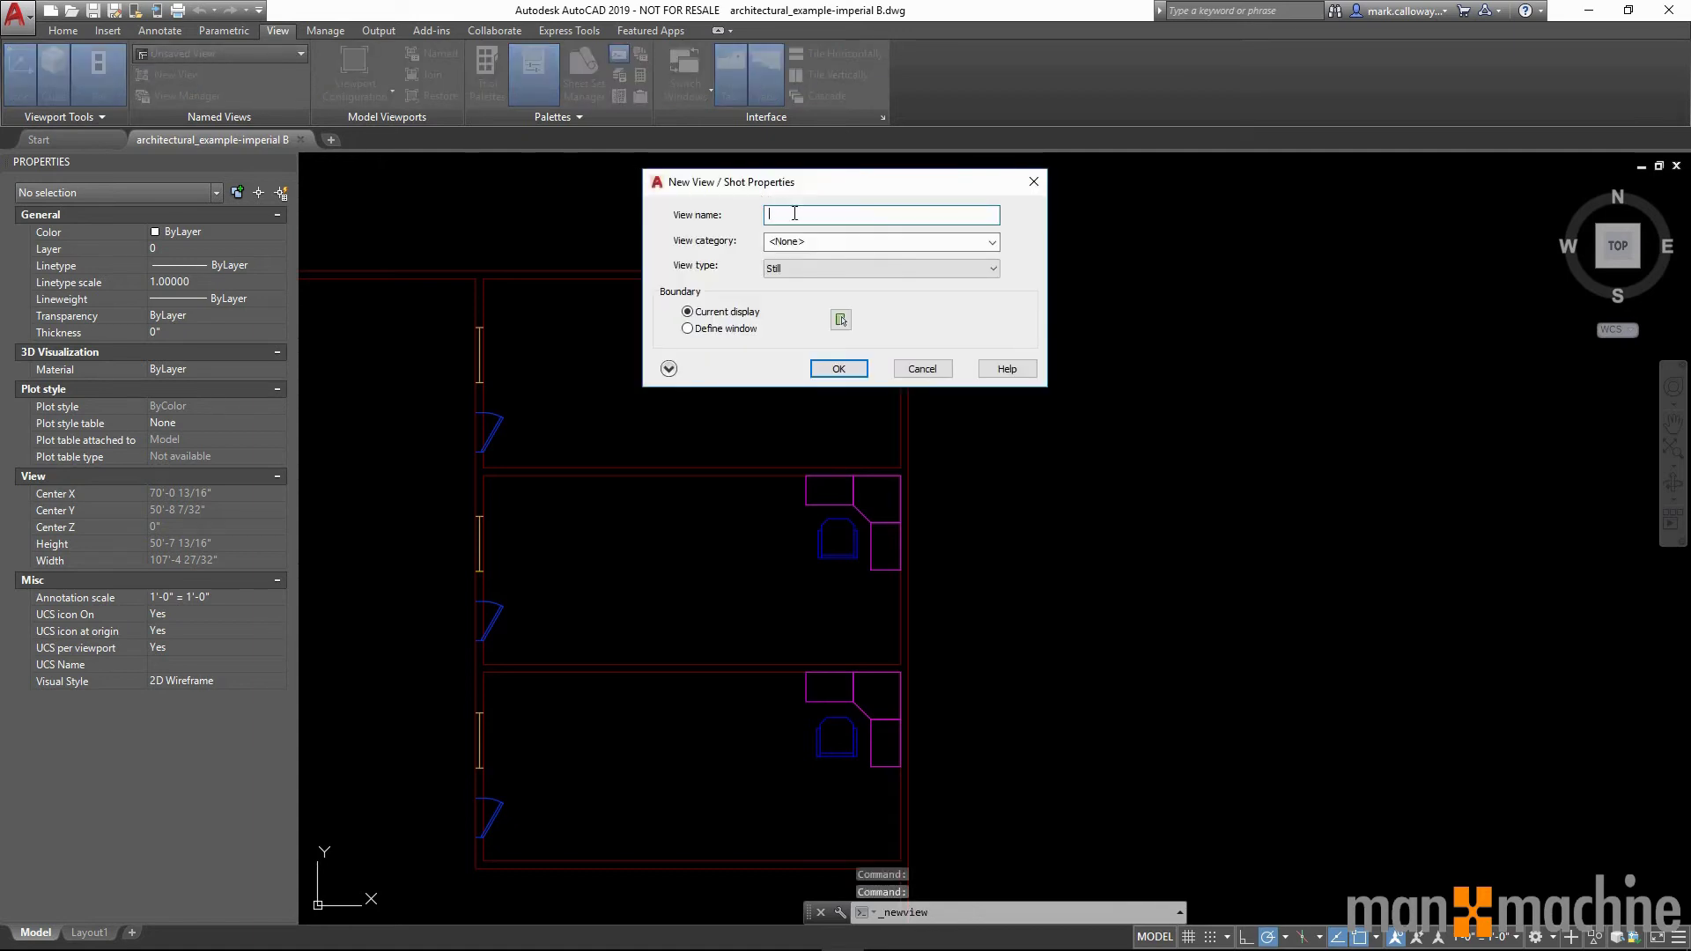
left_click(796, 214)
type("Office")
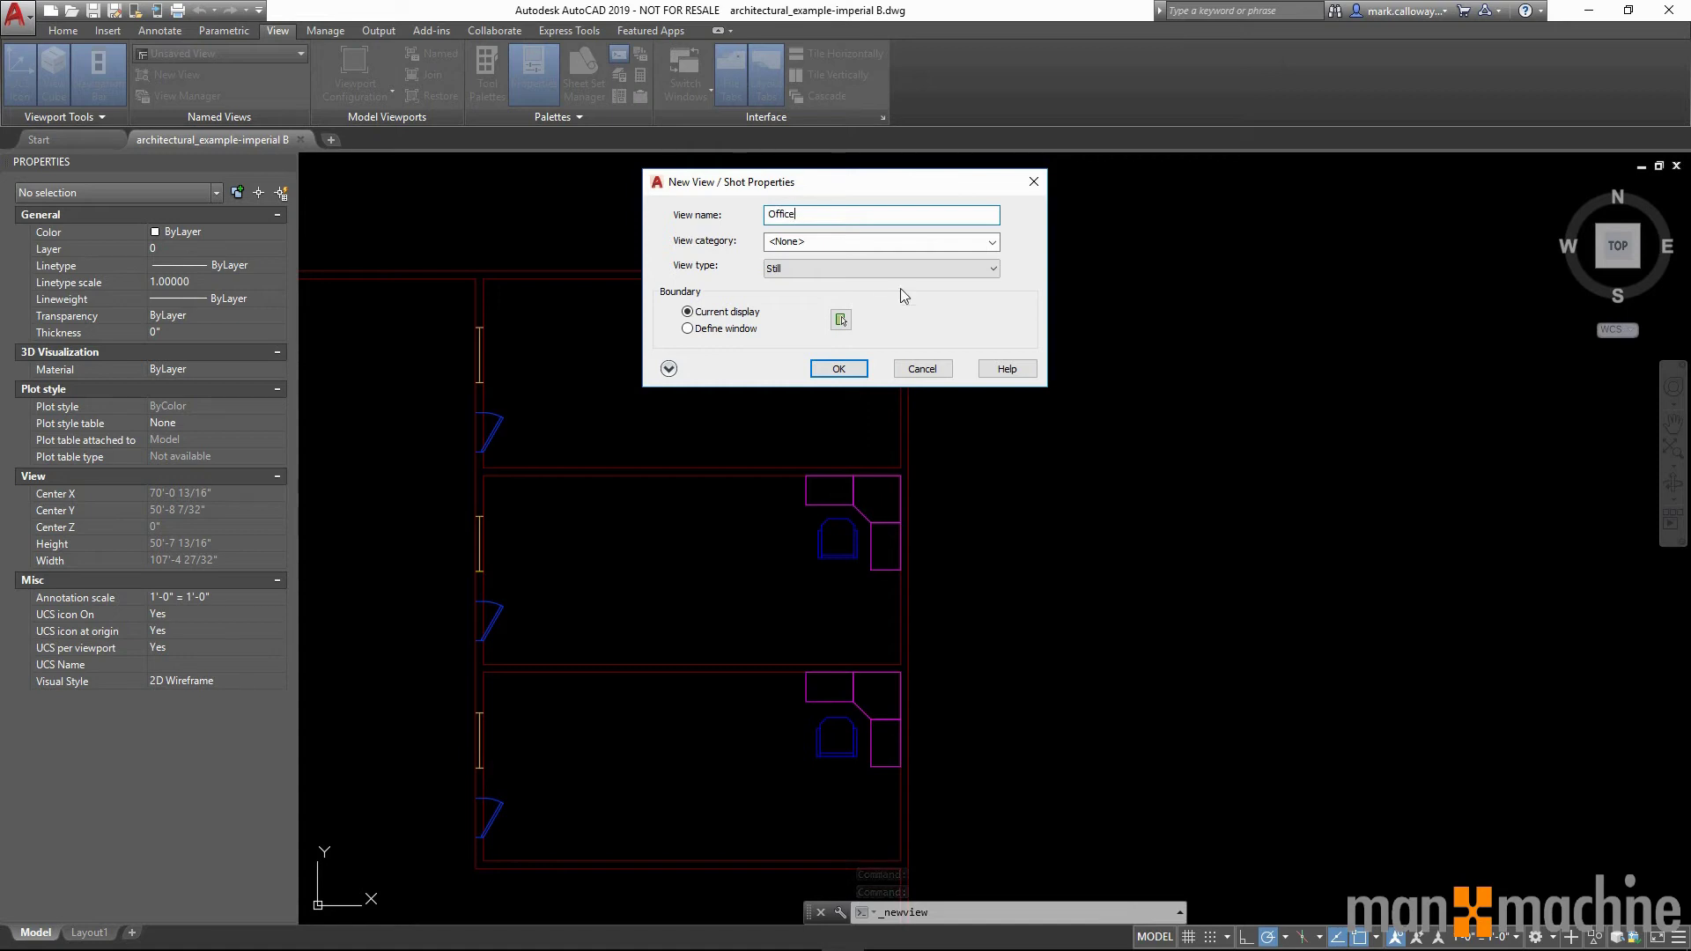
Define the Office view by a window around the top office, save it, and restore it.
left_click(688, 328)
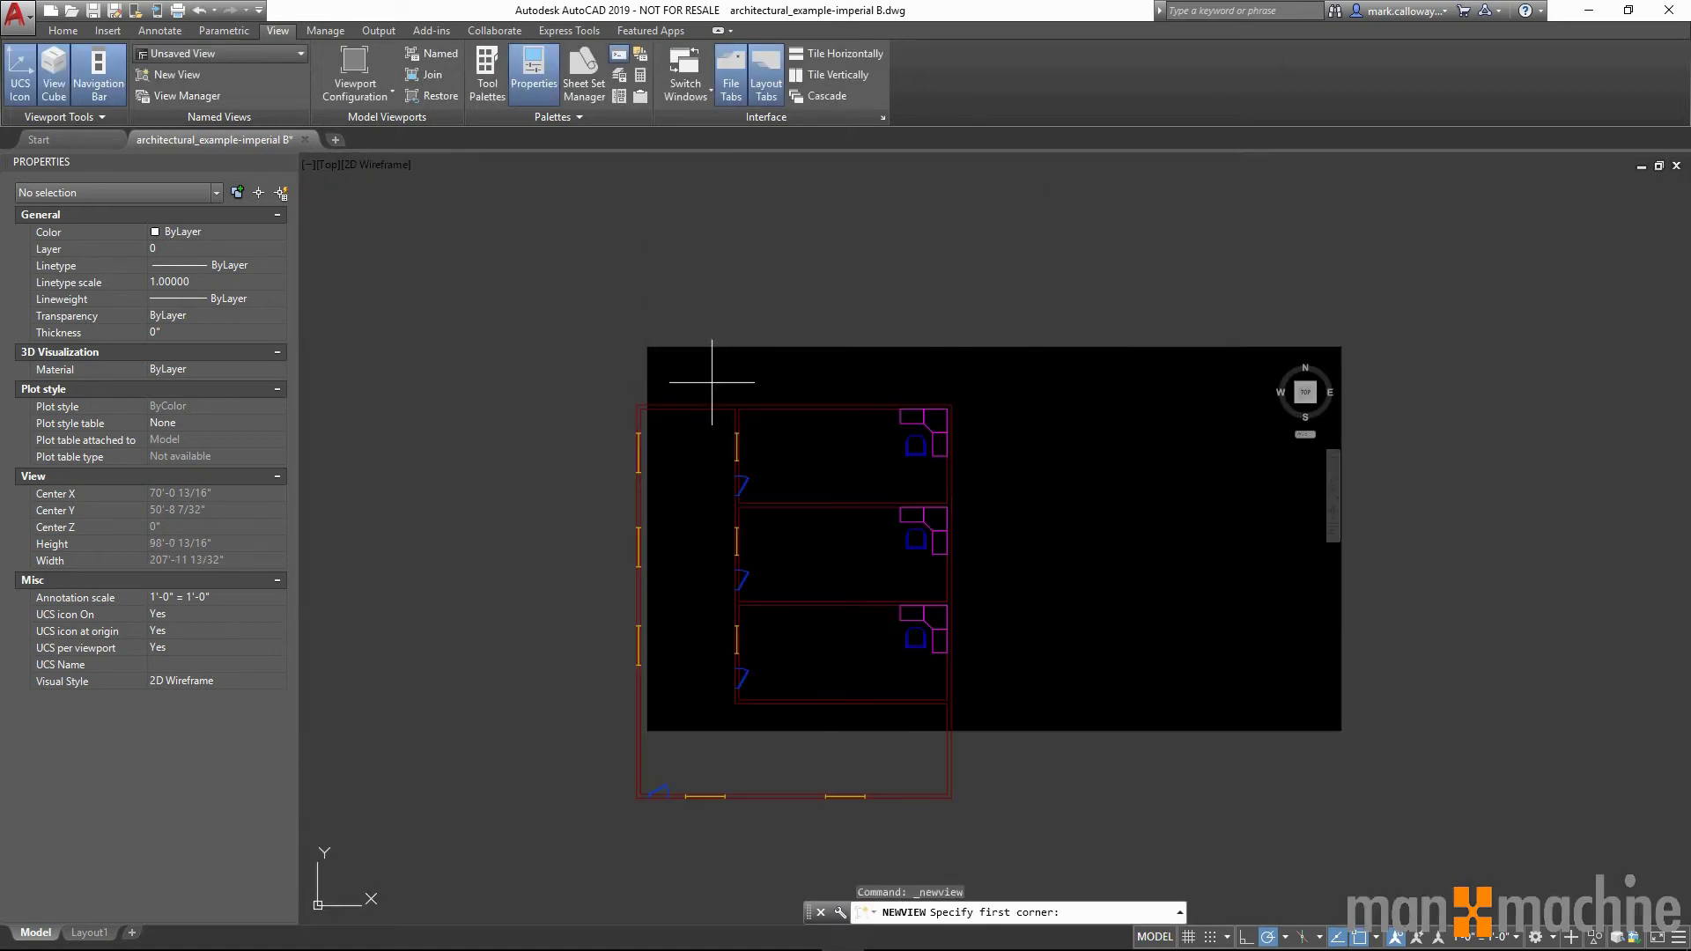
left_click(727, 392)
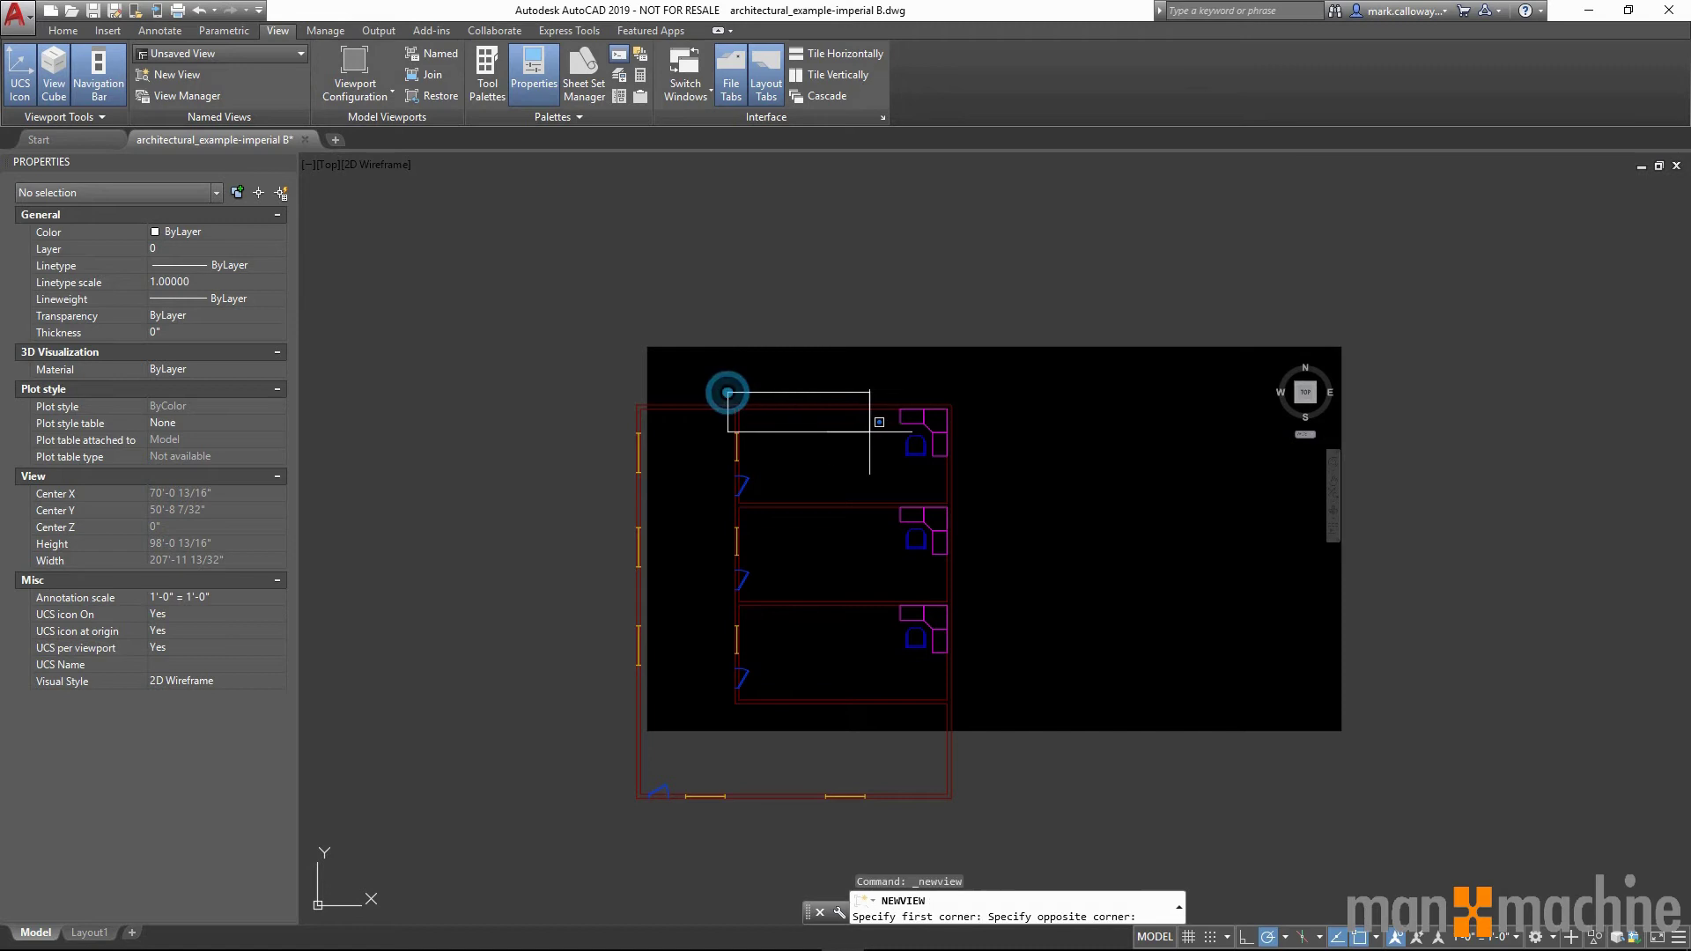
left_click(968, 520)
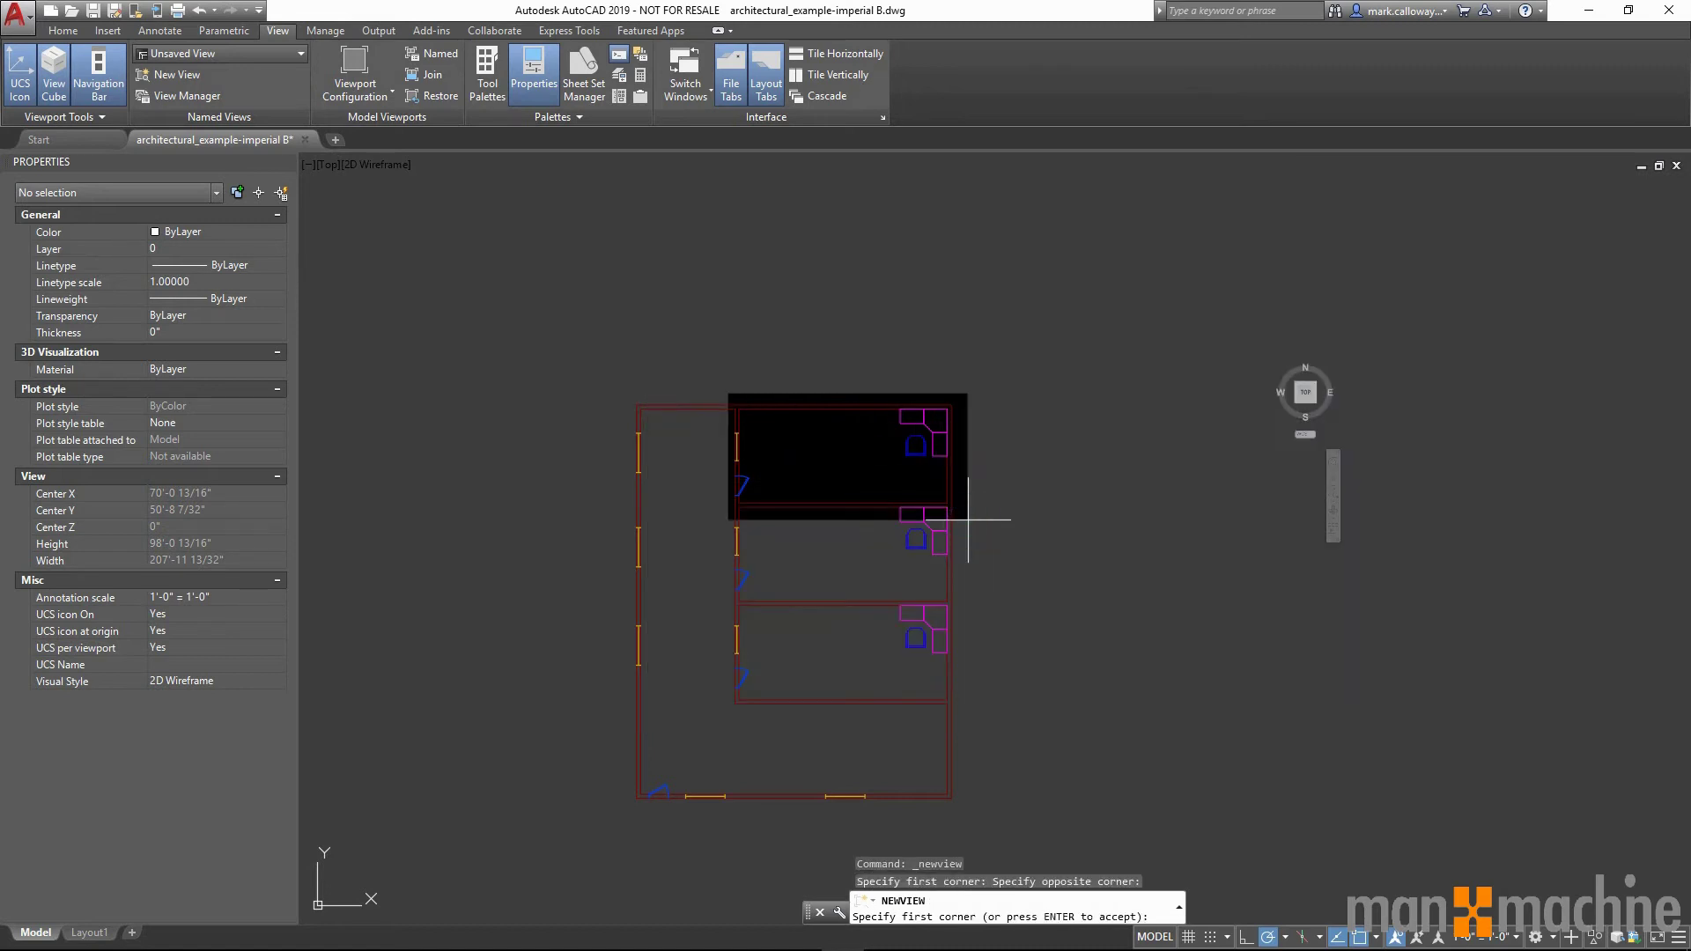
key("Return")
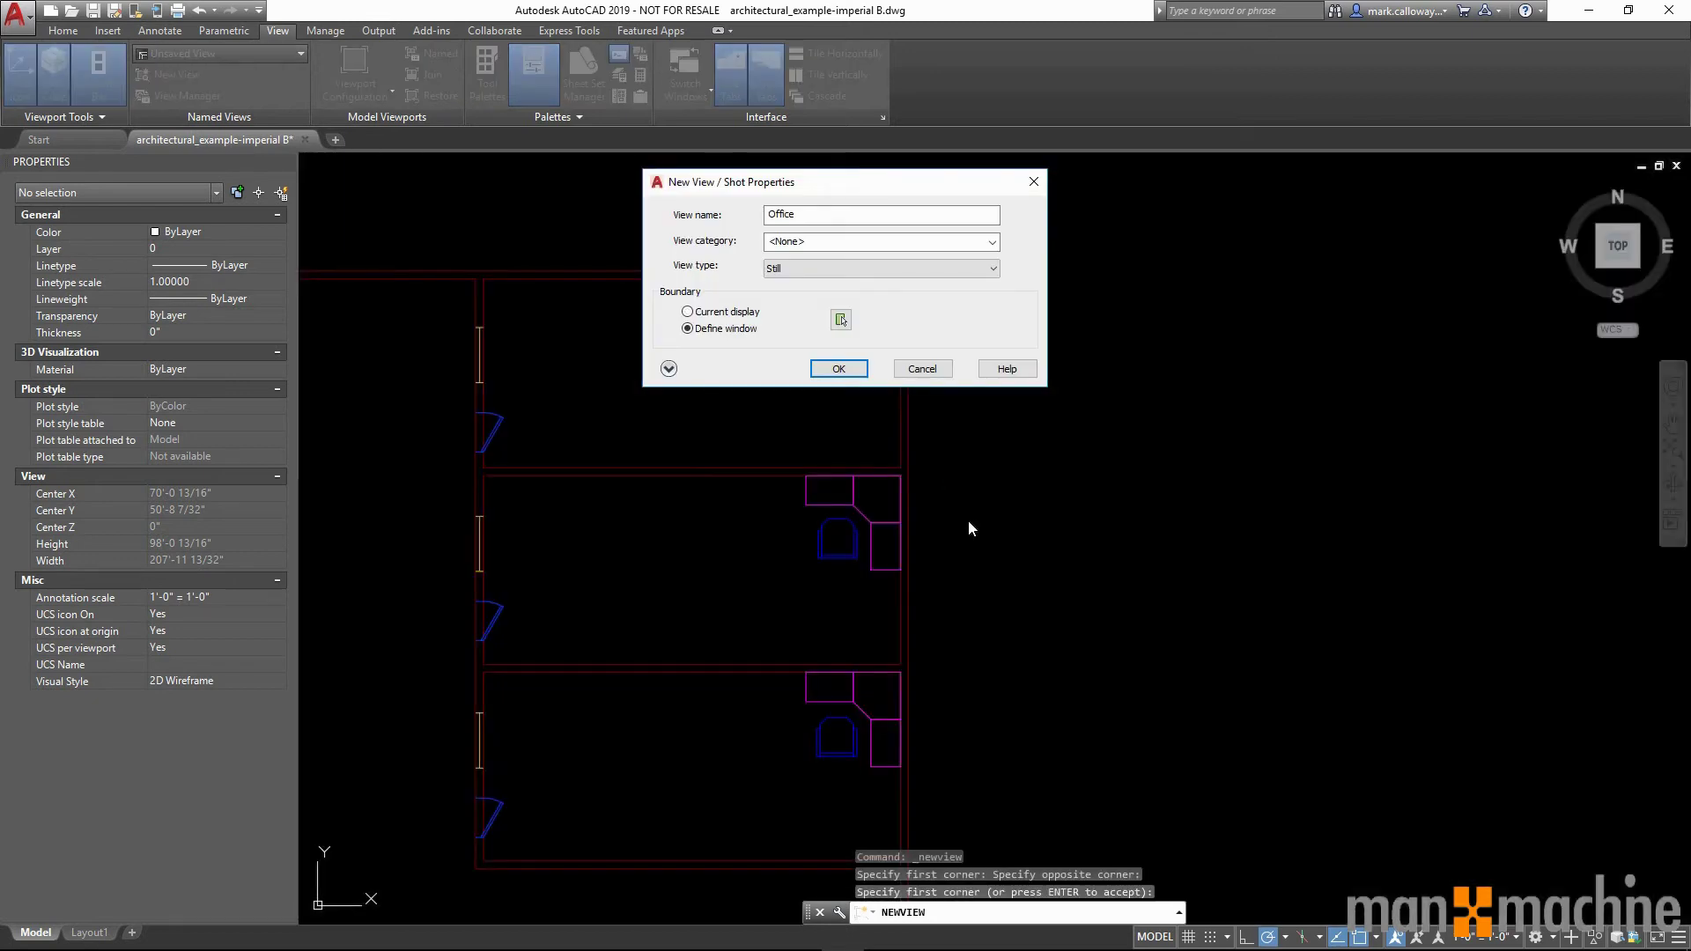
left_click(828, 377)
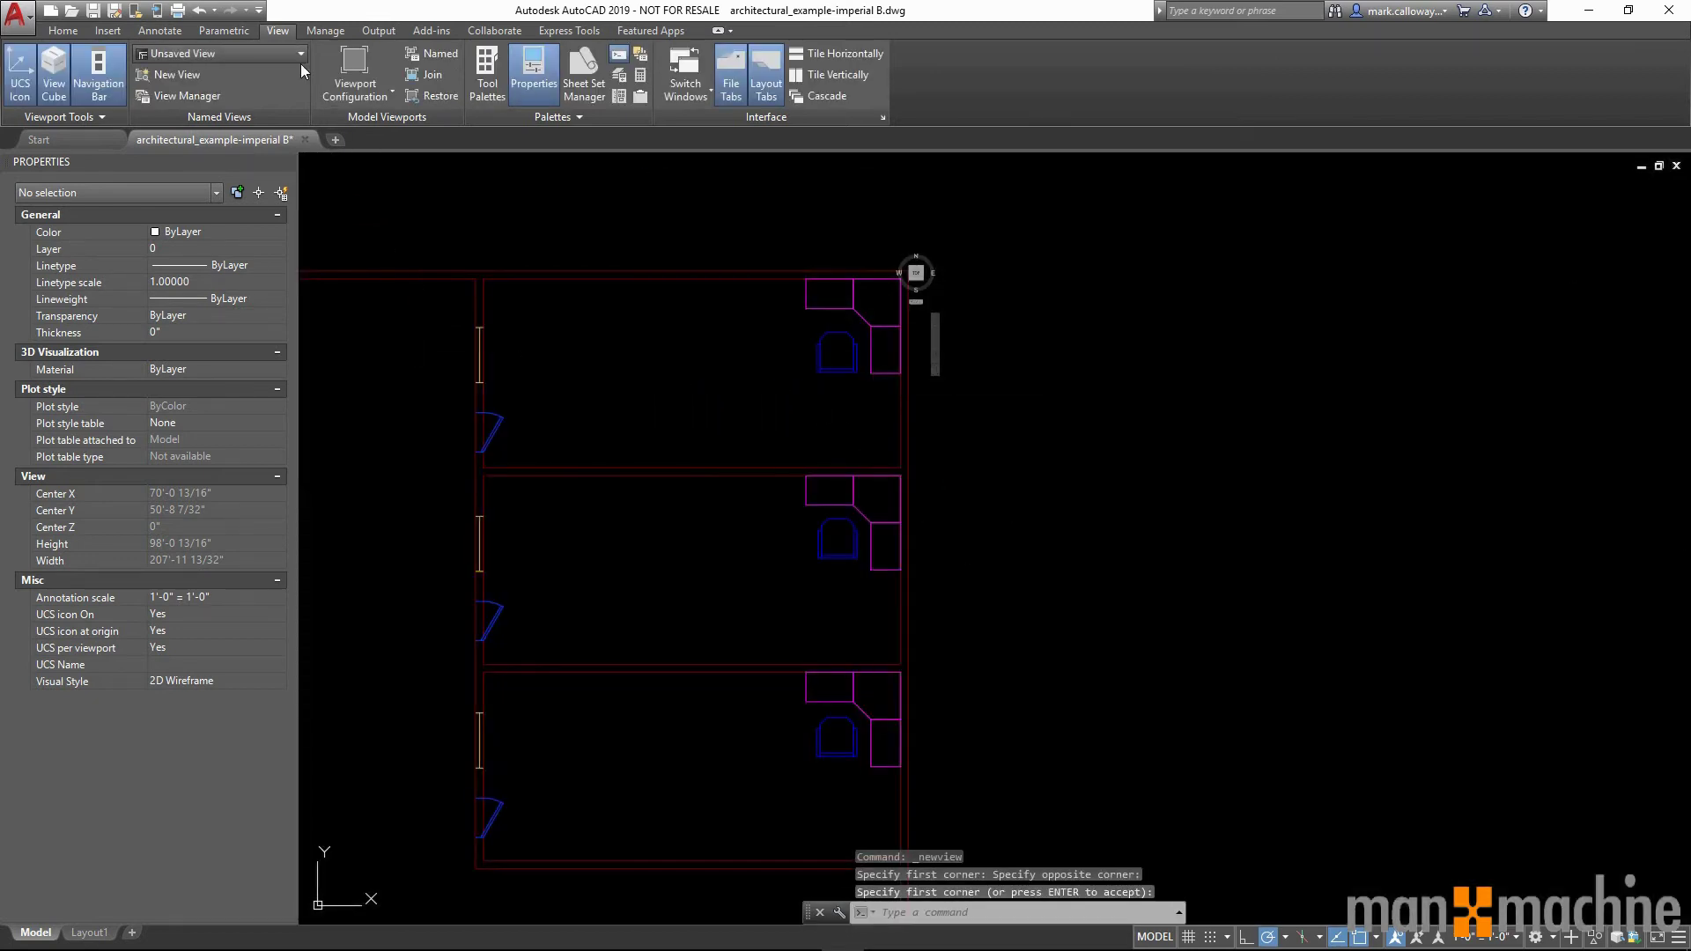
left_click(297, 56)
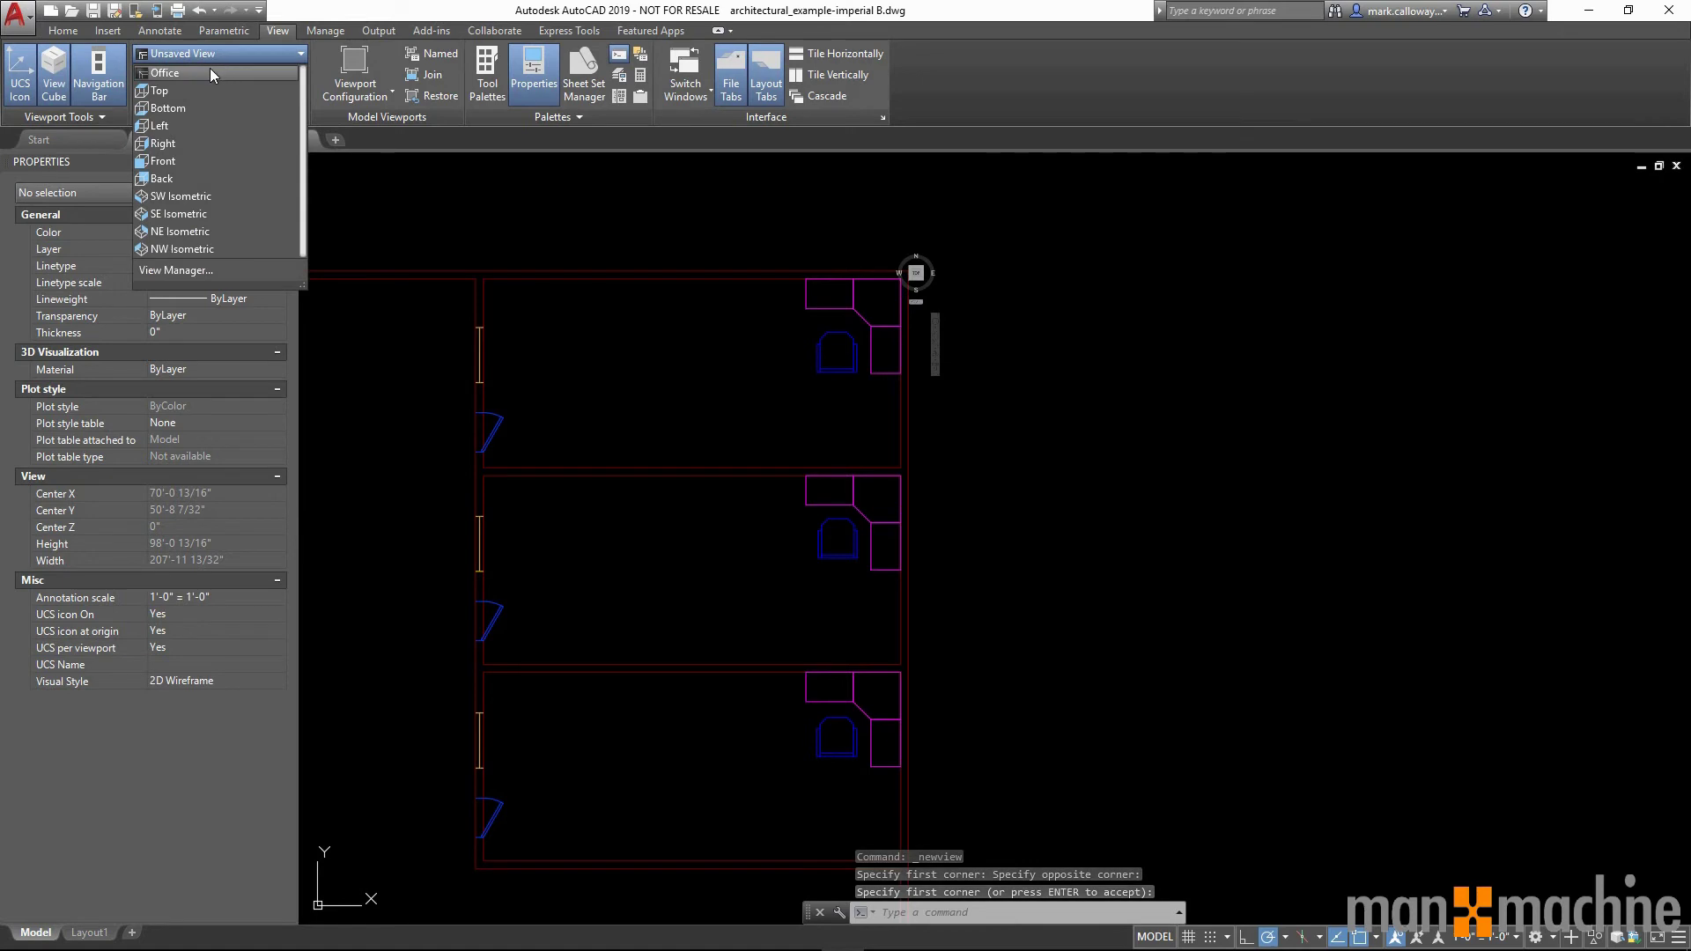
left_click(209, 67)
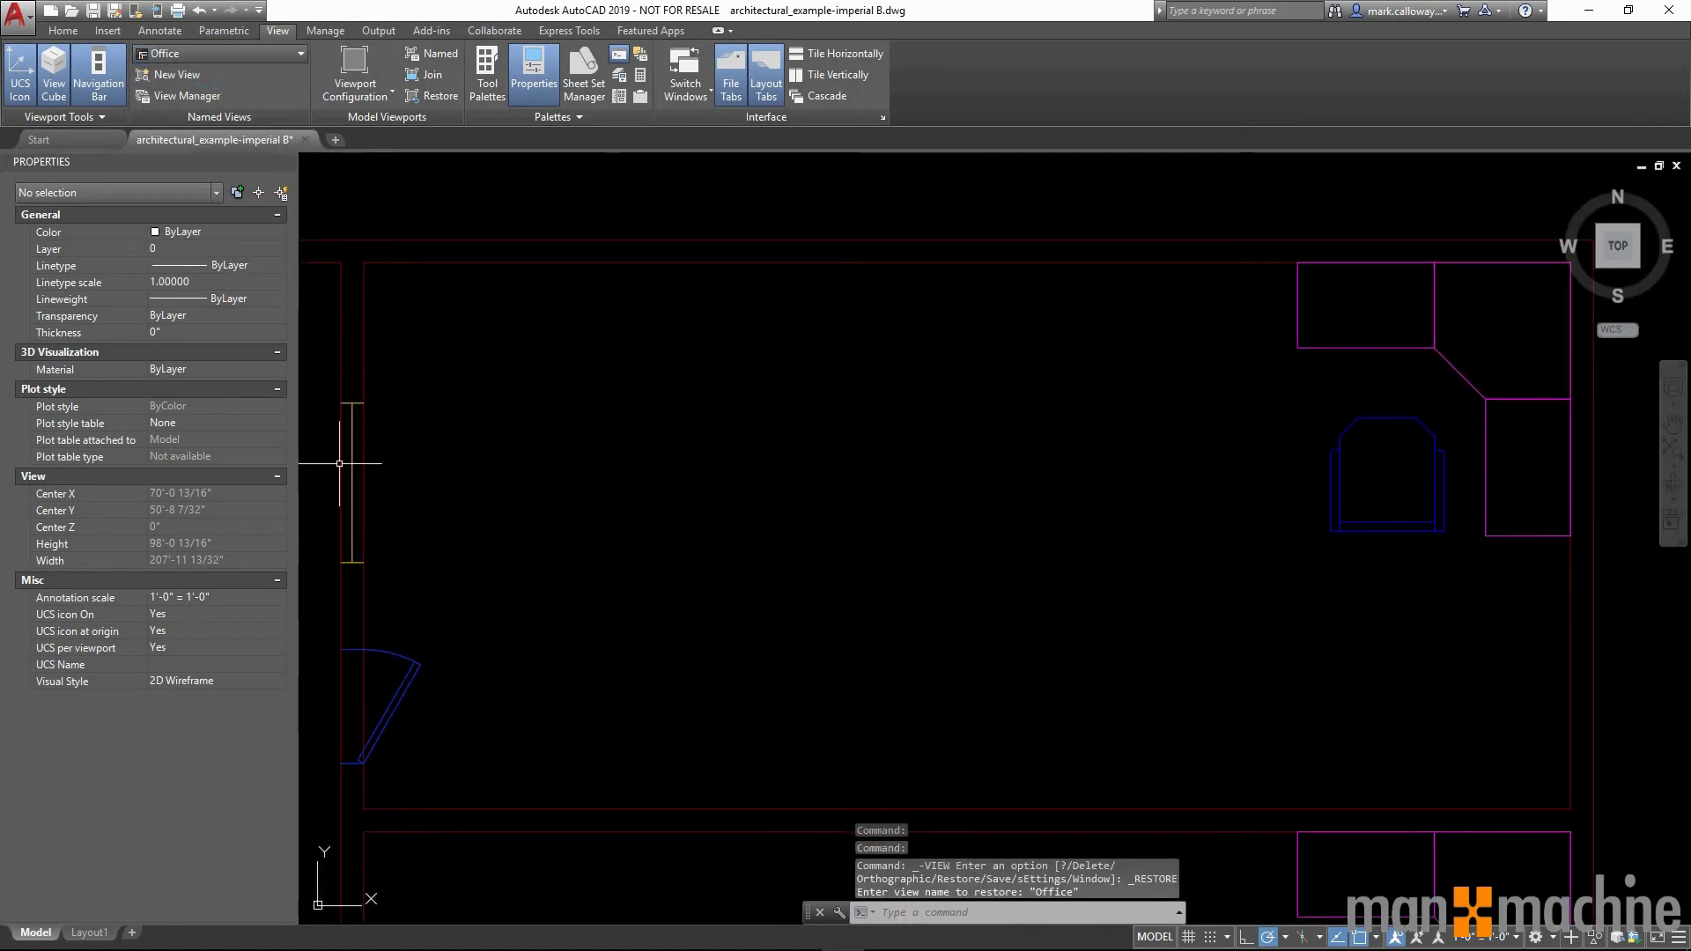
On Layout1, insert the Office view as a 1/8" = 1'-0" viewport at the sheet's upper left.
left_click(90, 933)
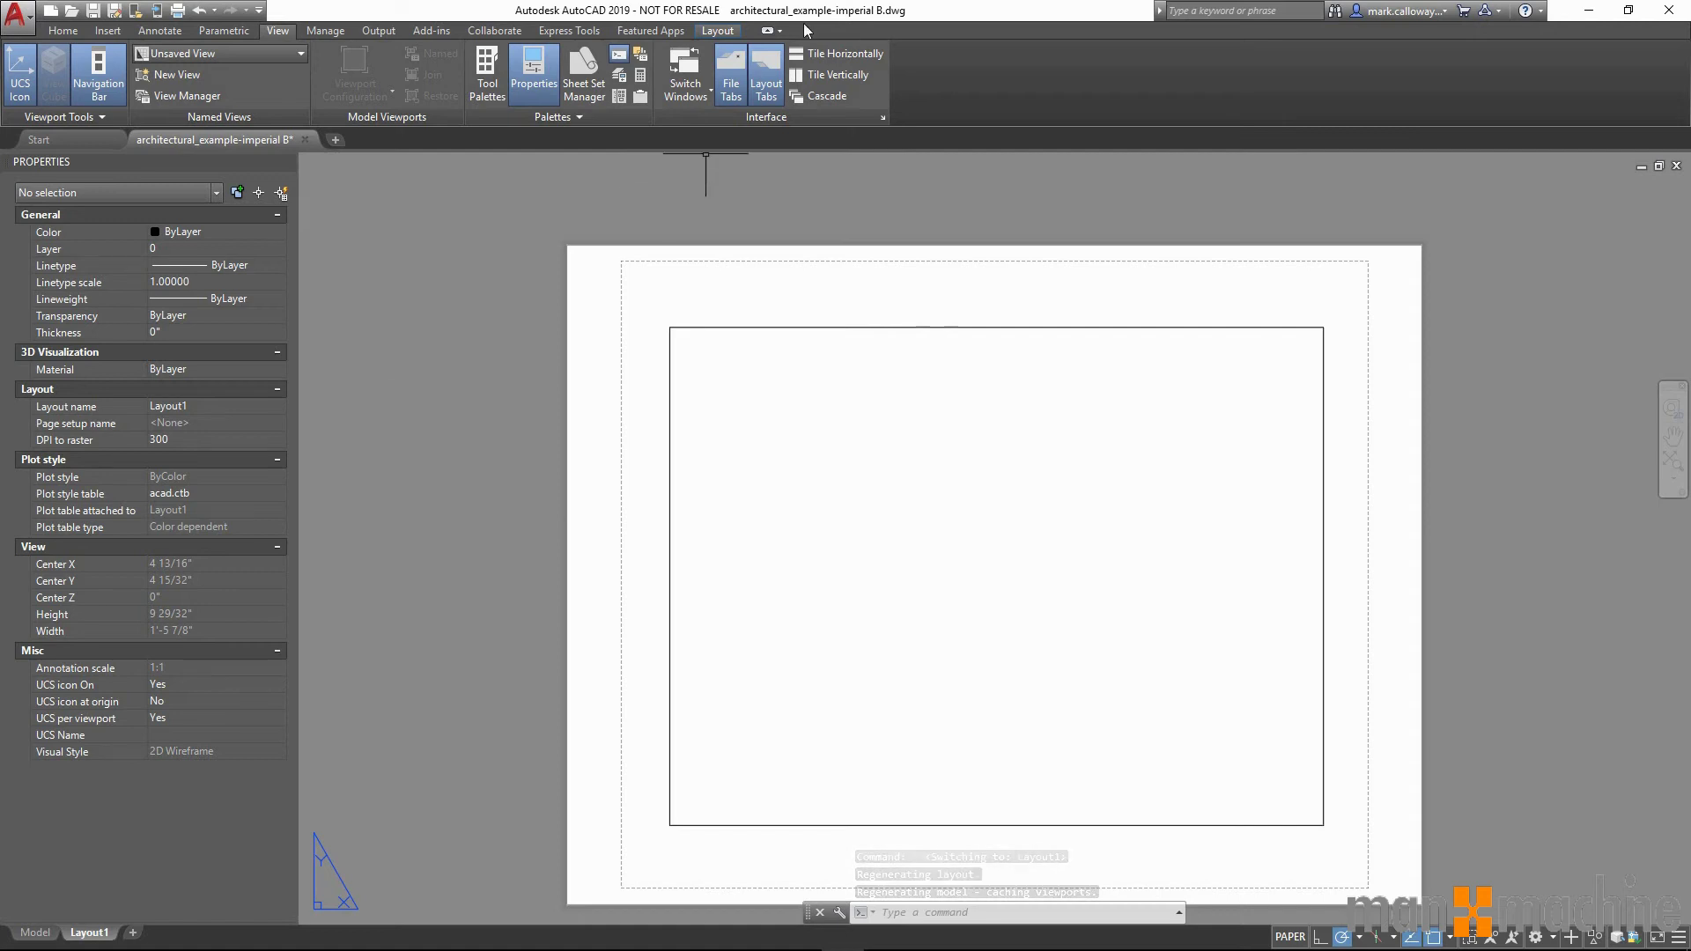
left_click(715, 32)
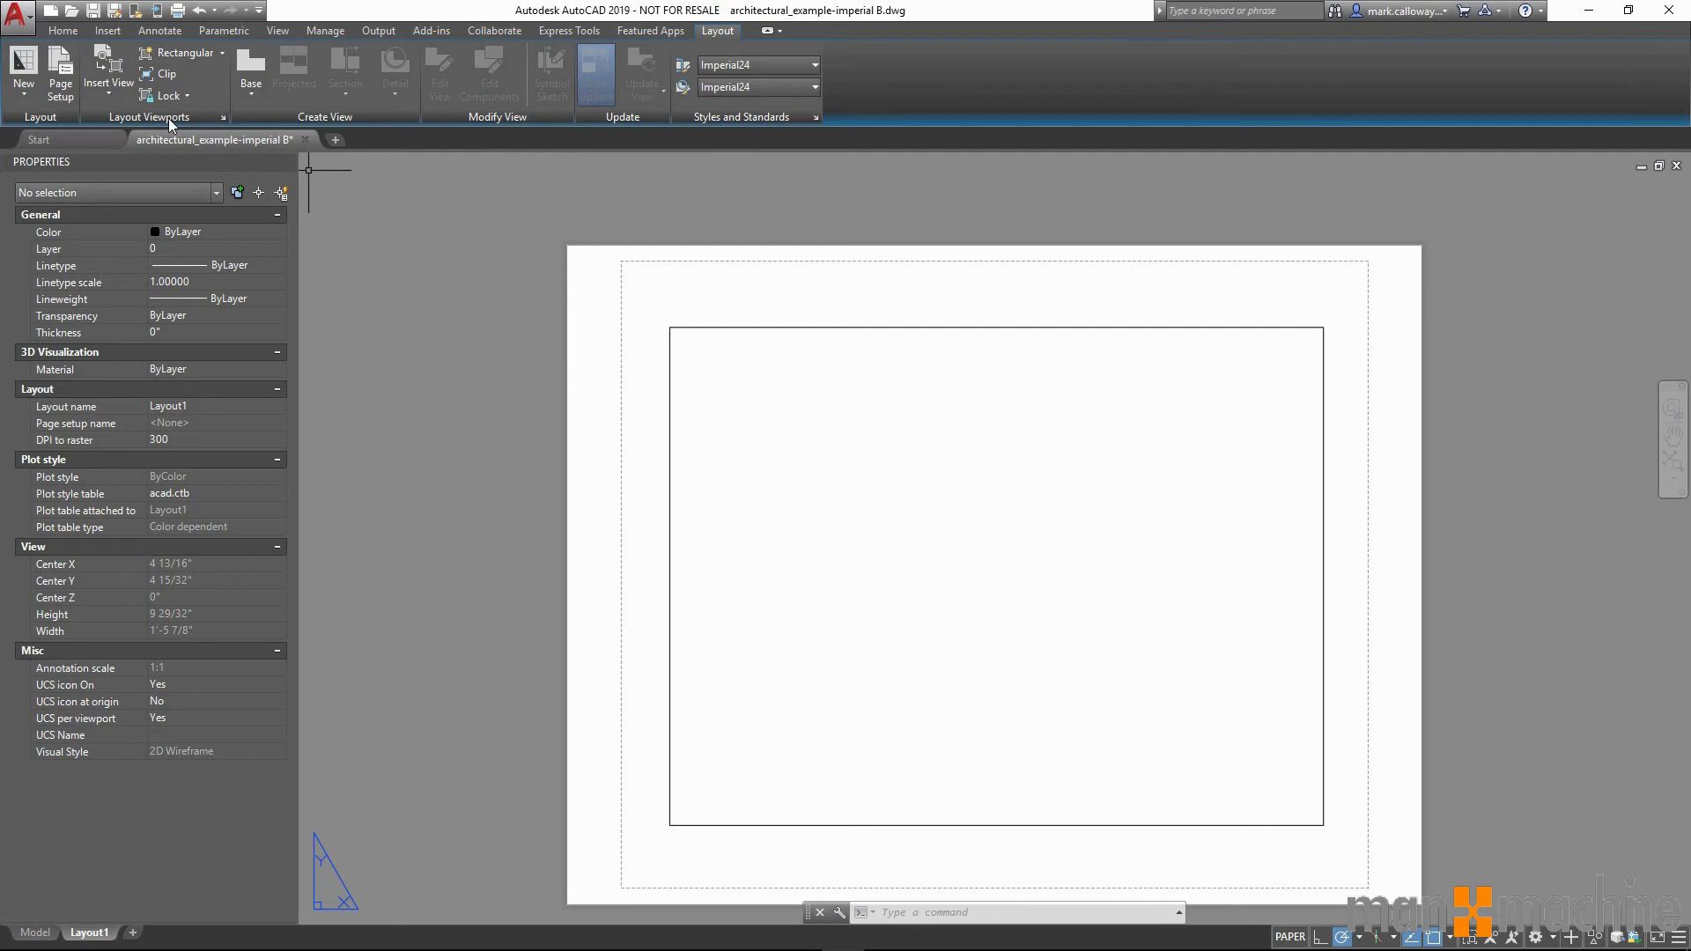
left_click(108, 95)
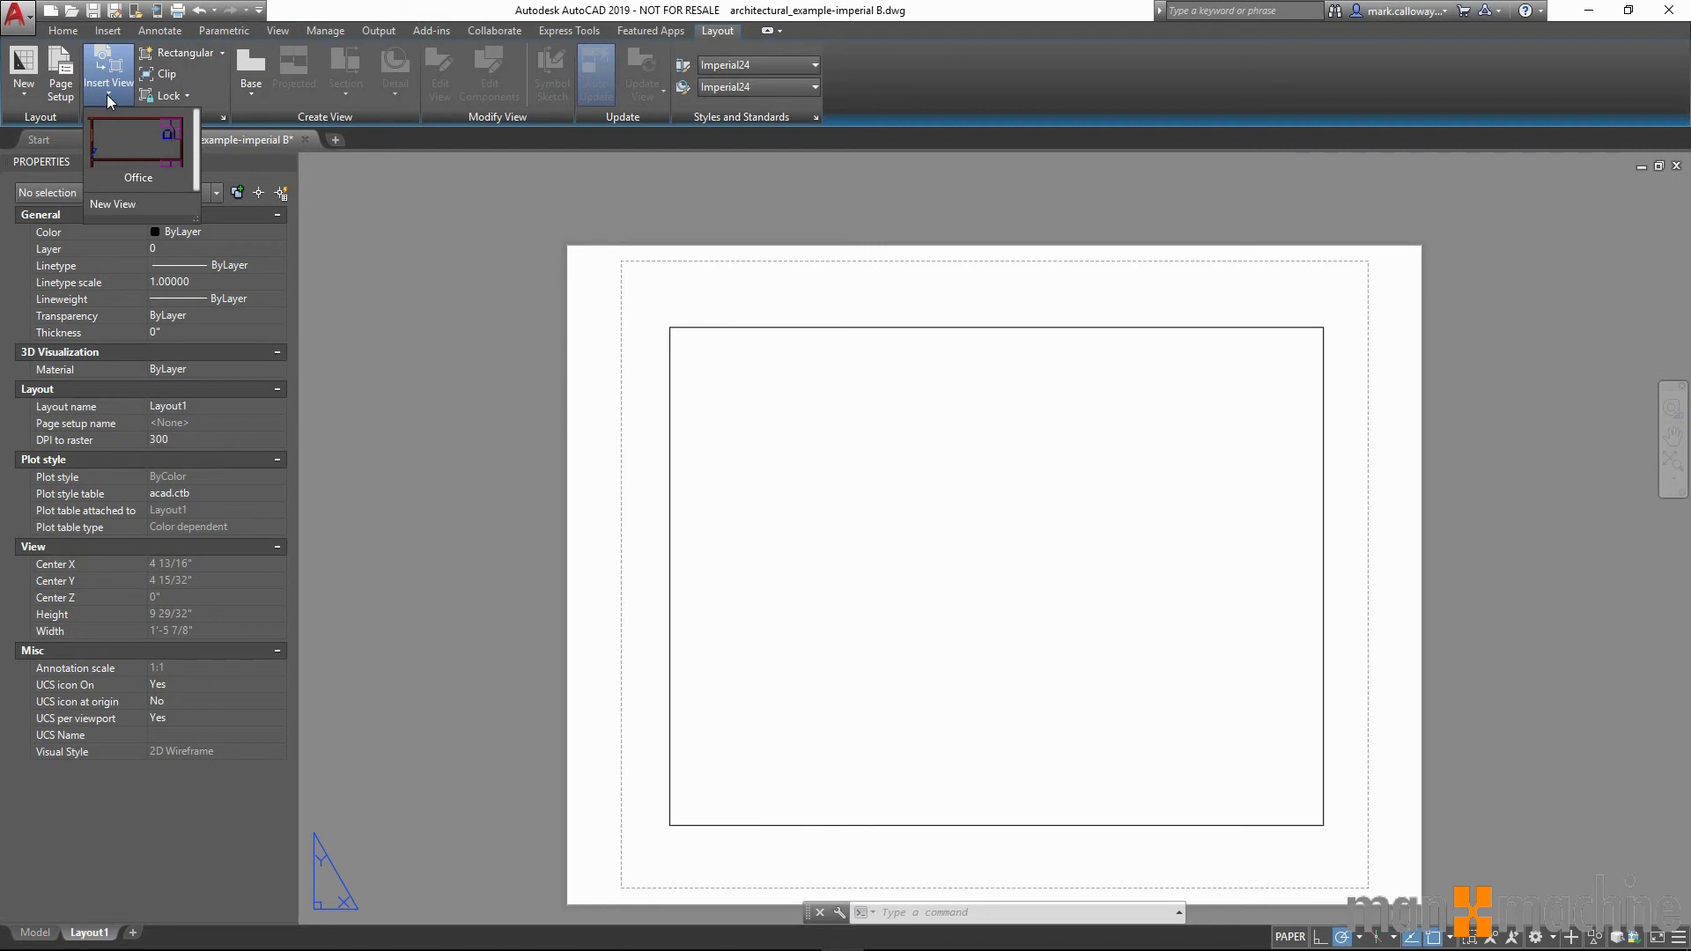
left_click(130, 147)
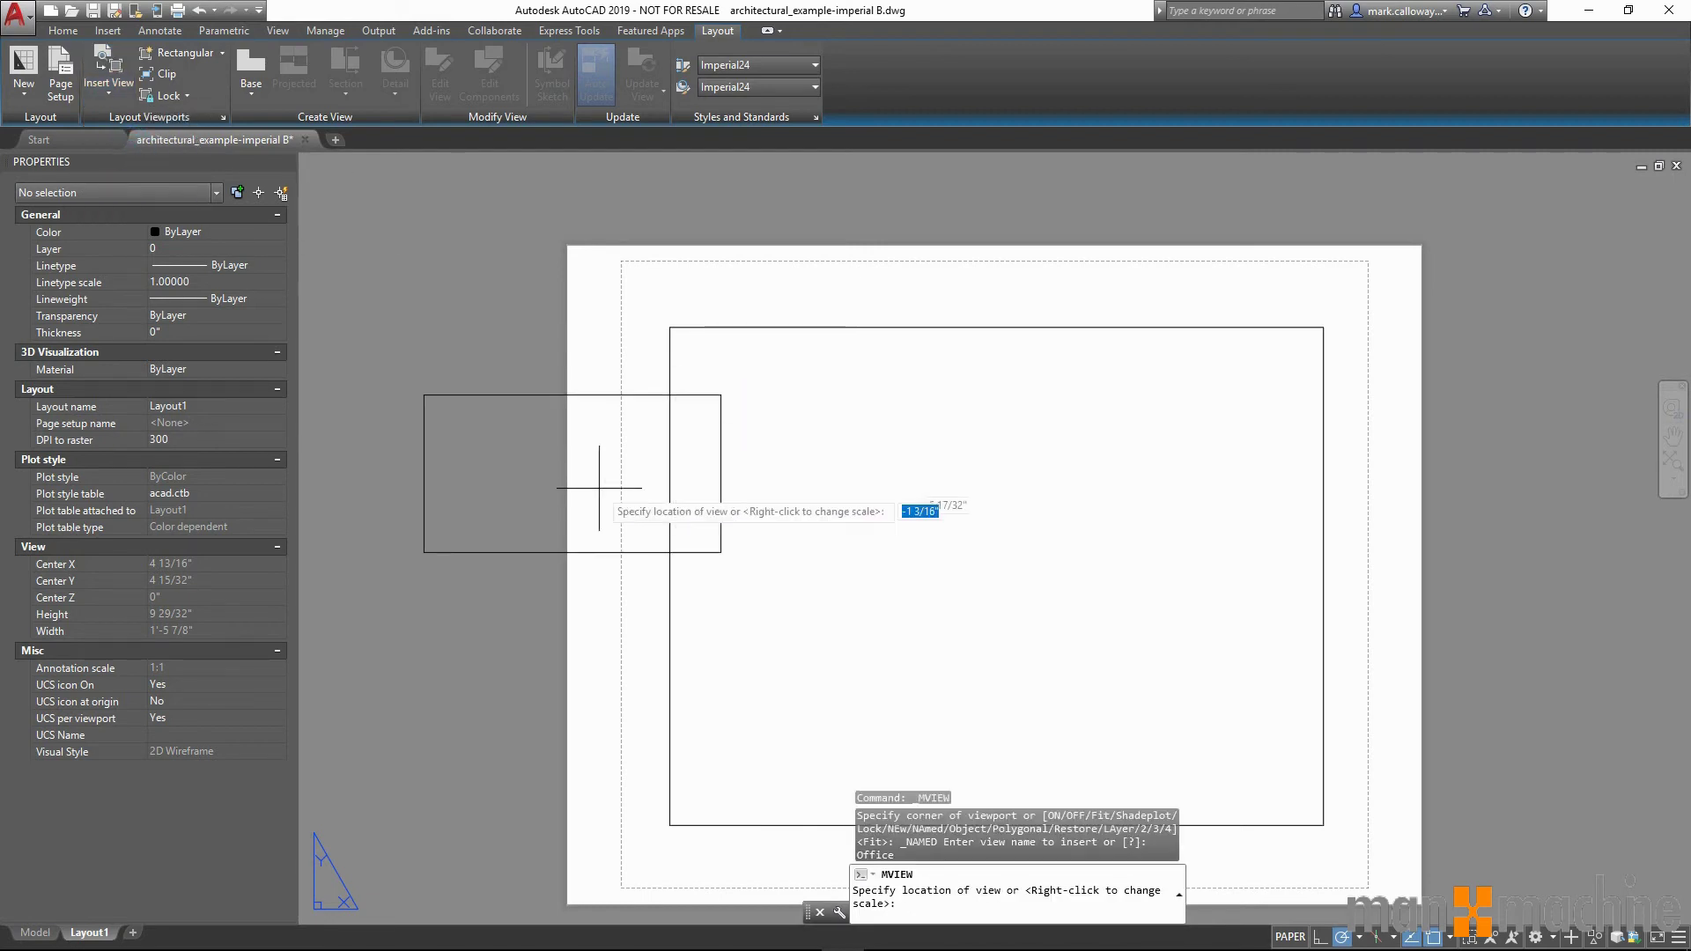
left_click(838, 419)
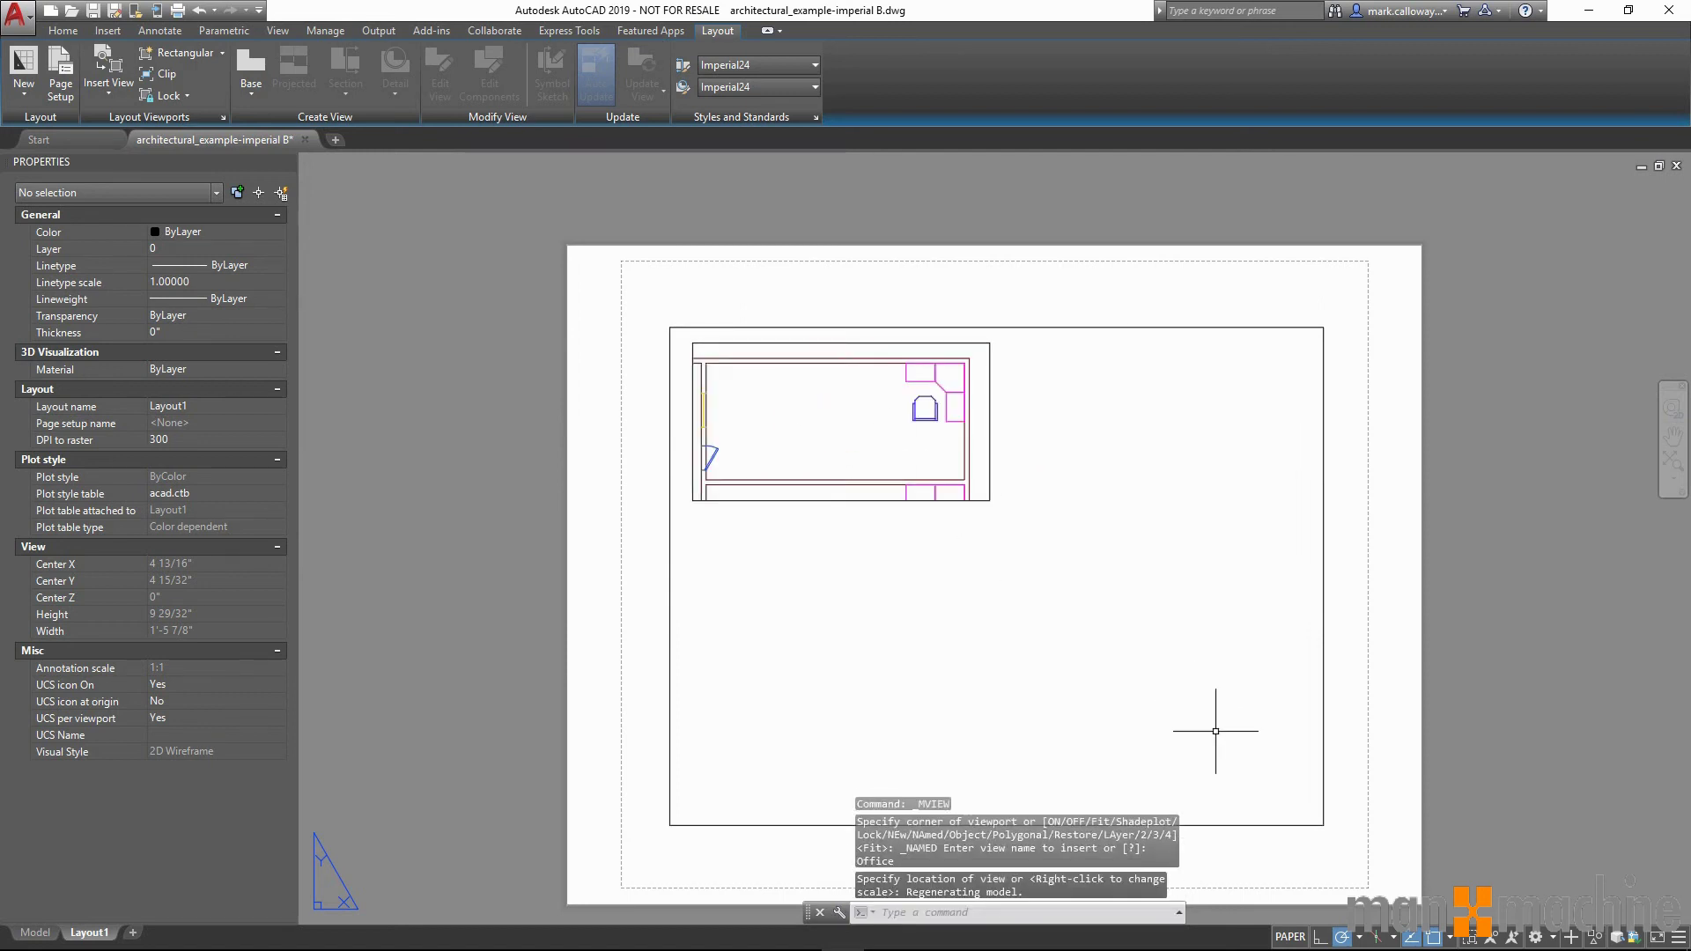
left_click(871, 499)
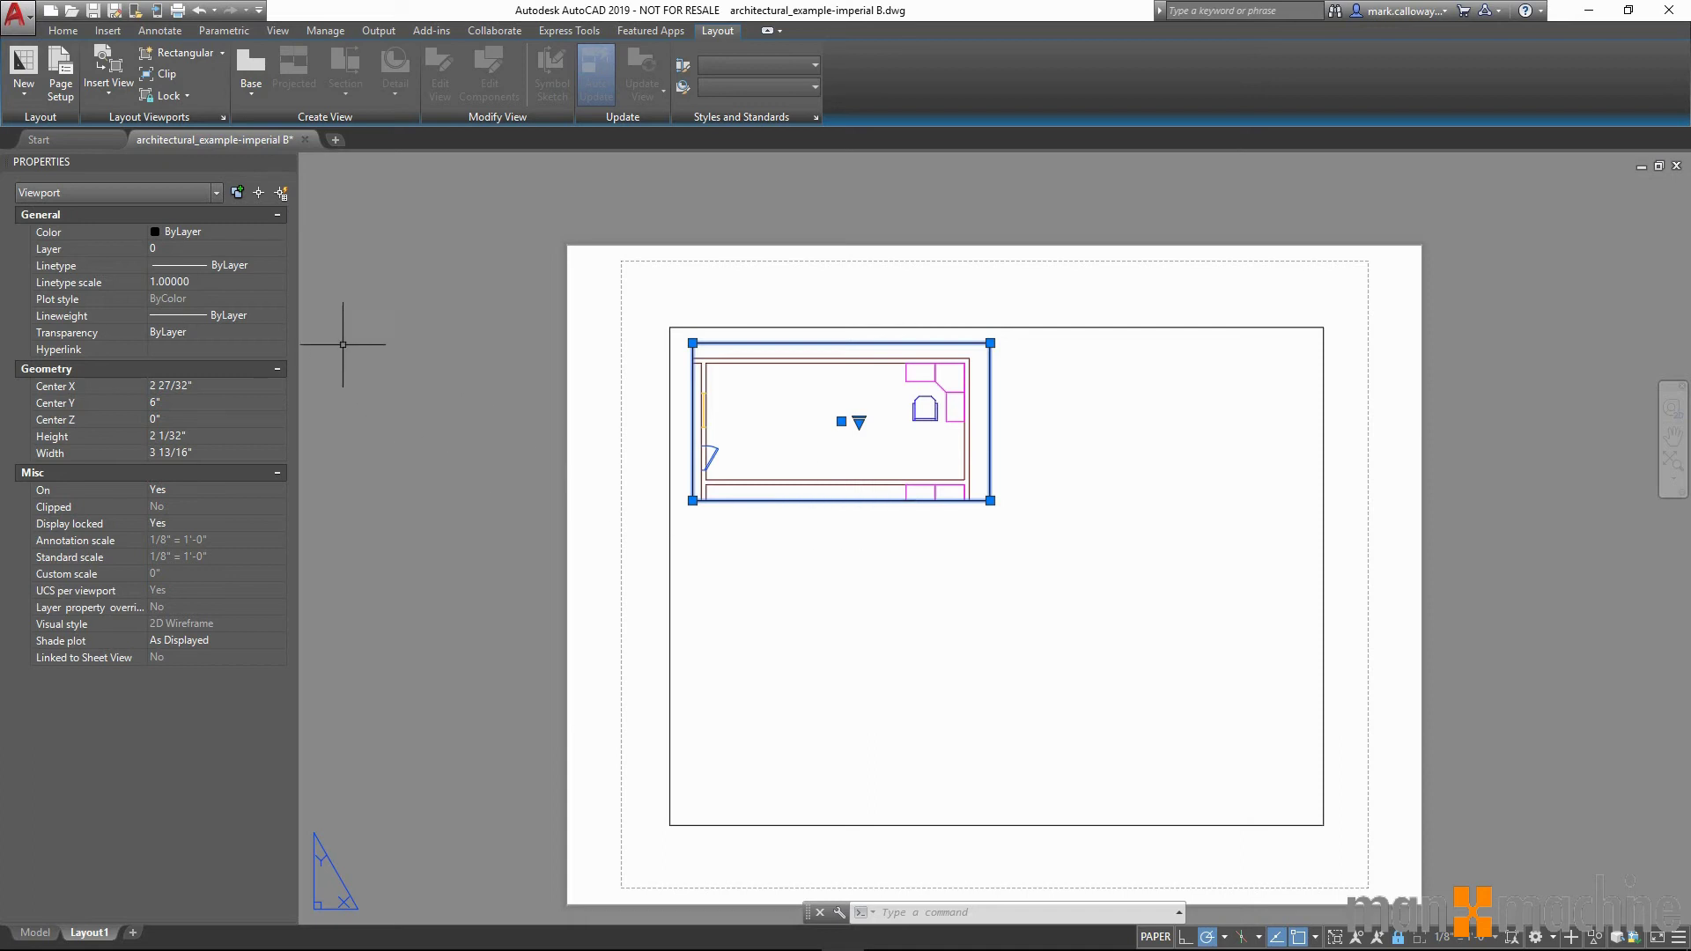
Insert a second Office viewport at 1'-0" = 1'-0" scale on Layout1's lower right.
left_click(108, 86)
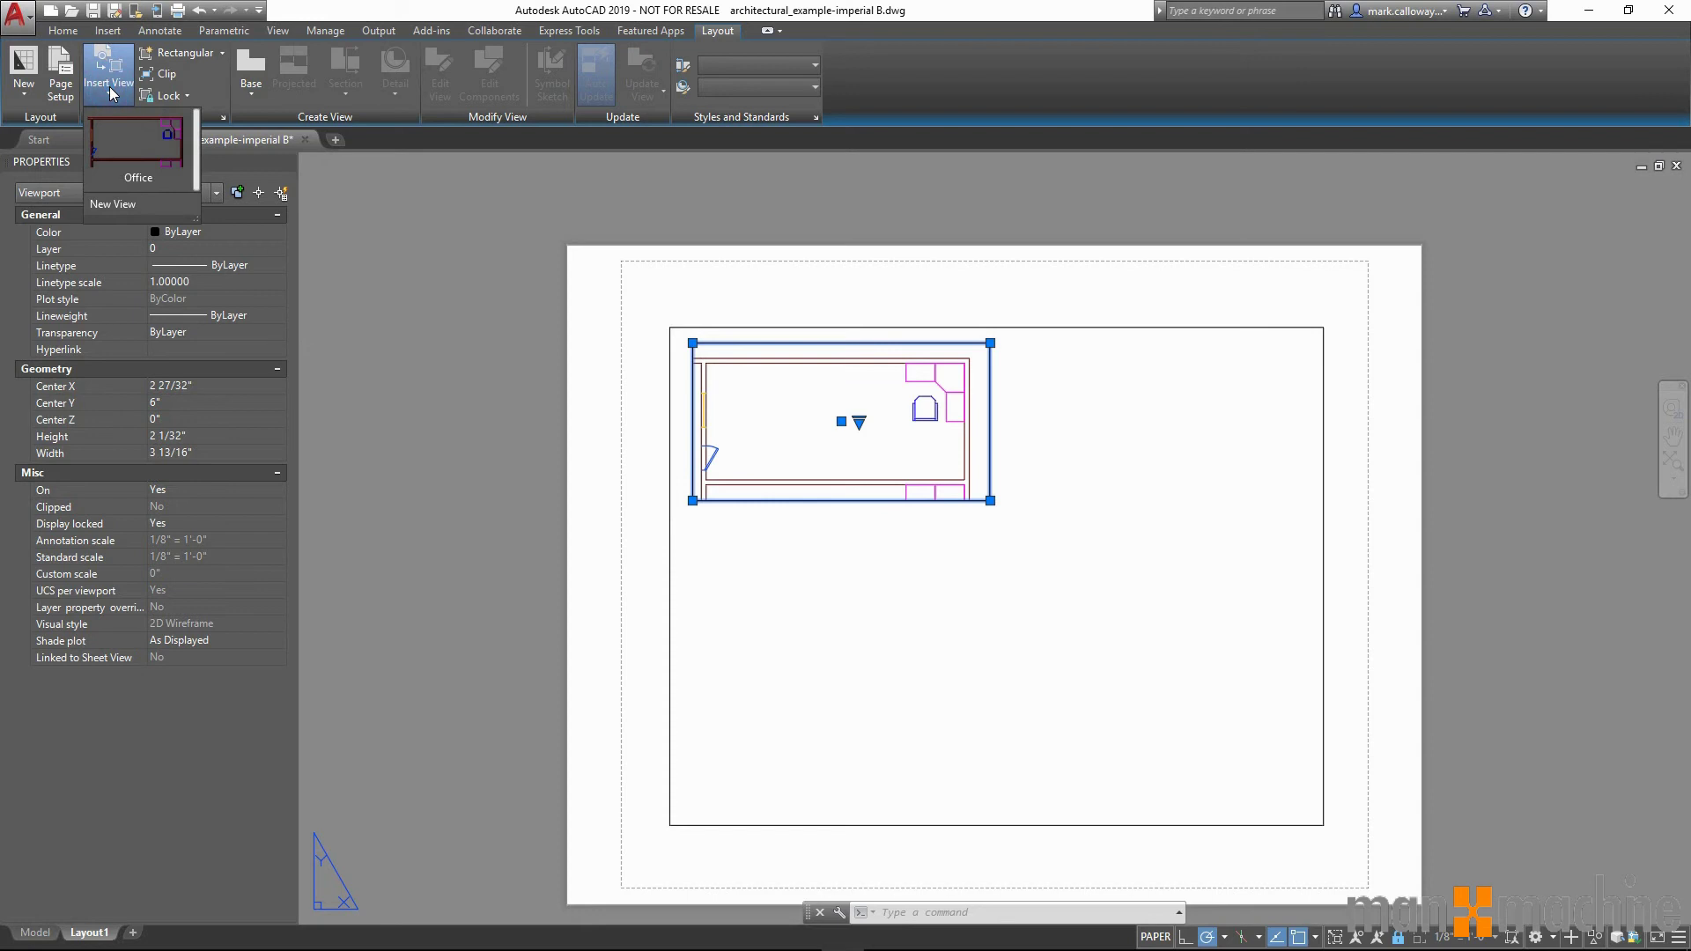
left_click(124, 132)
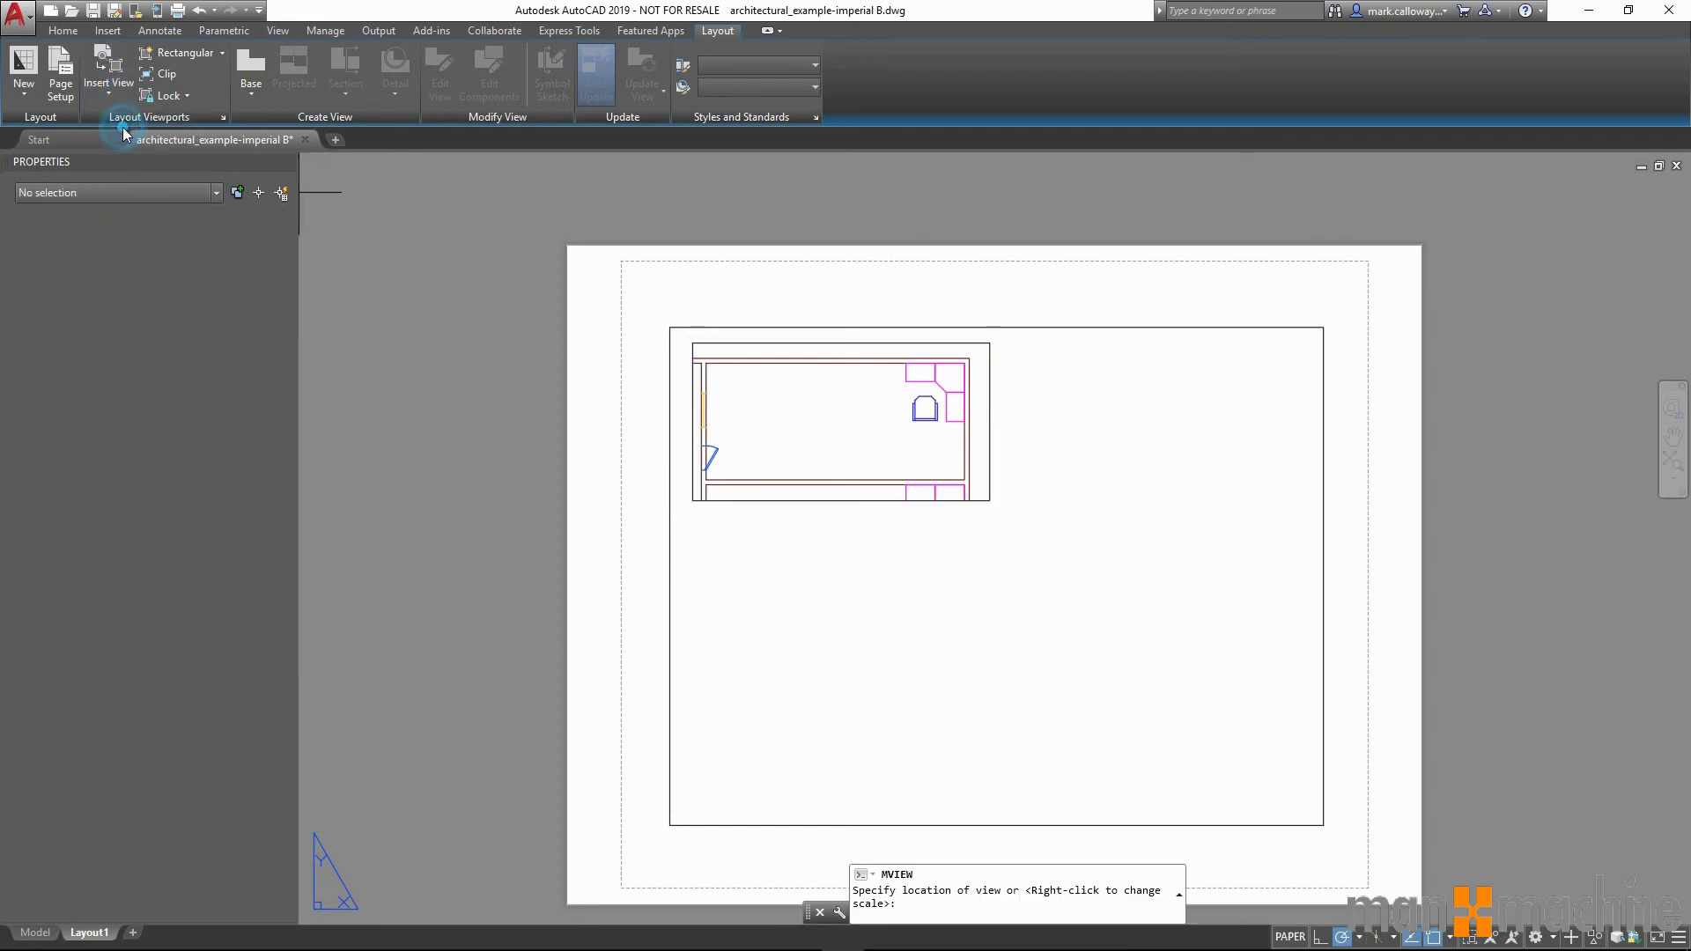
right_click(906, 649)
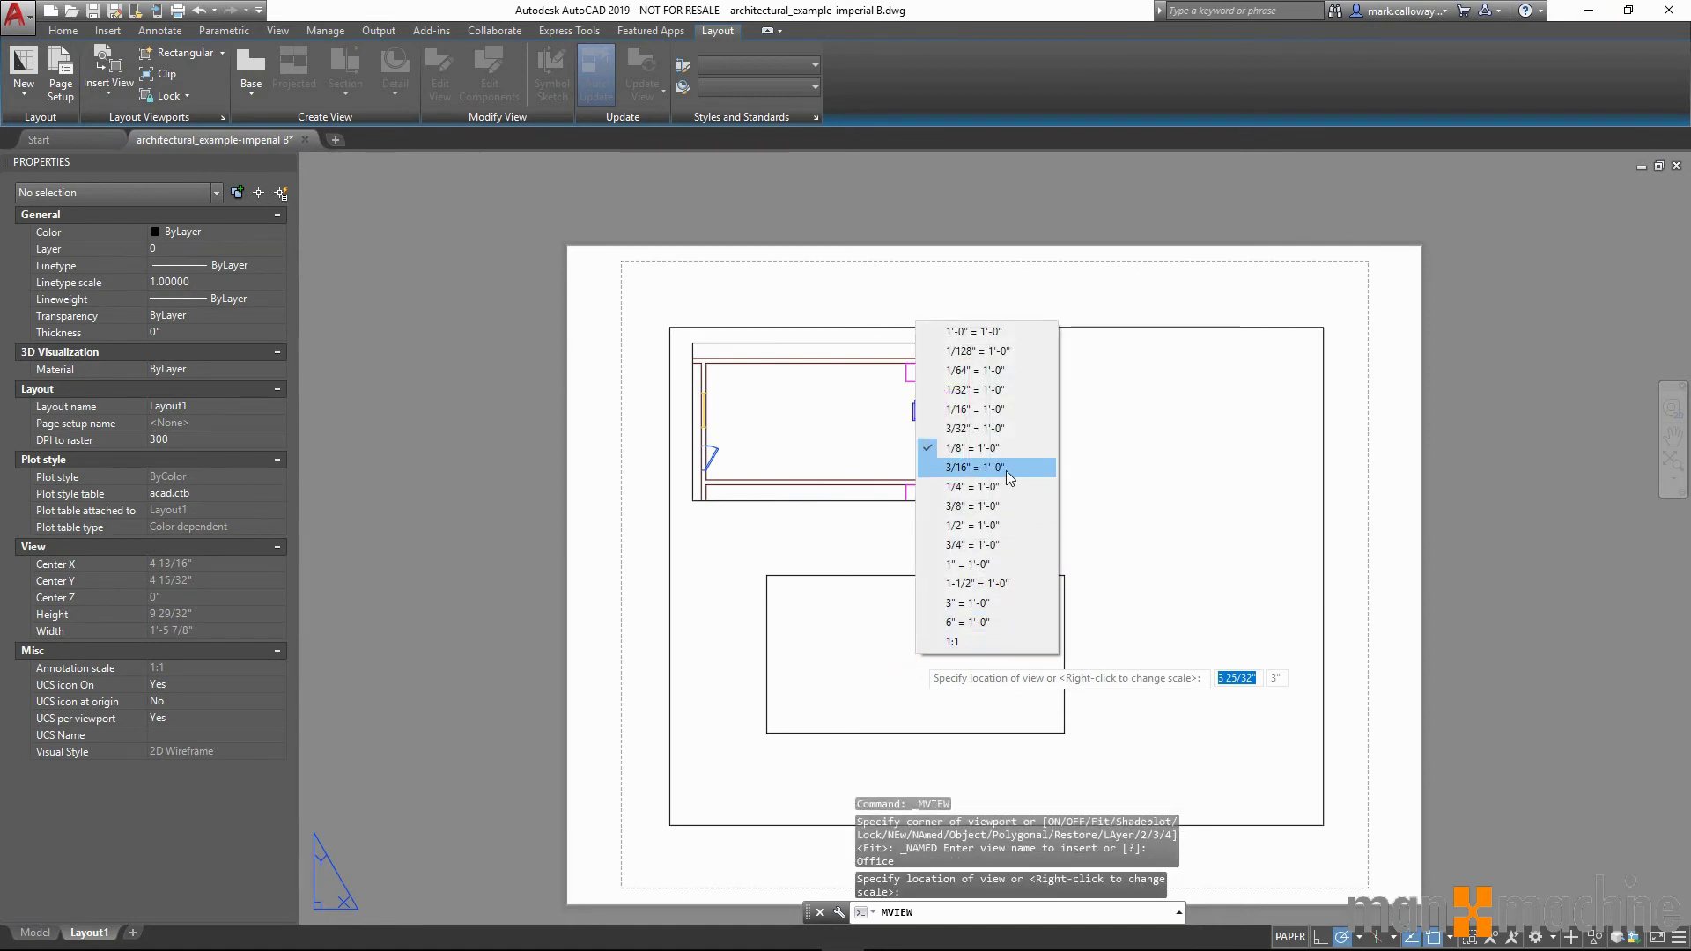
left_click(988, 333)
left_click(1256, 631)
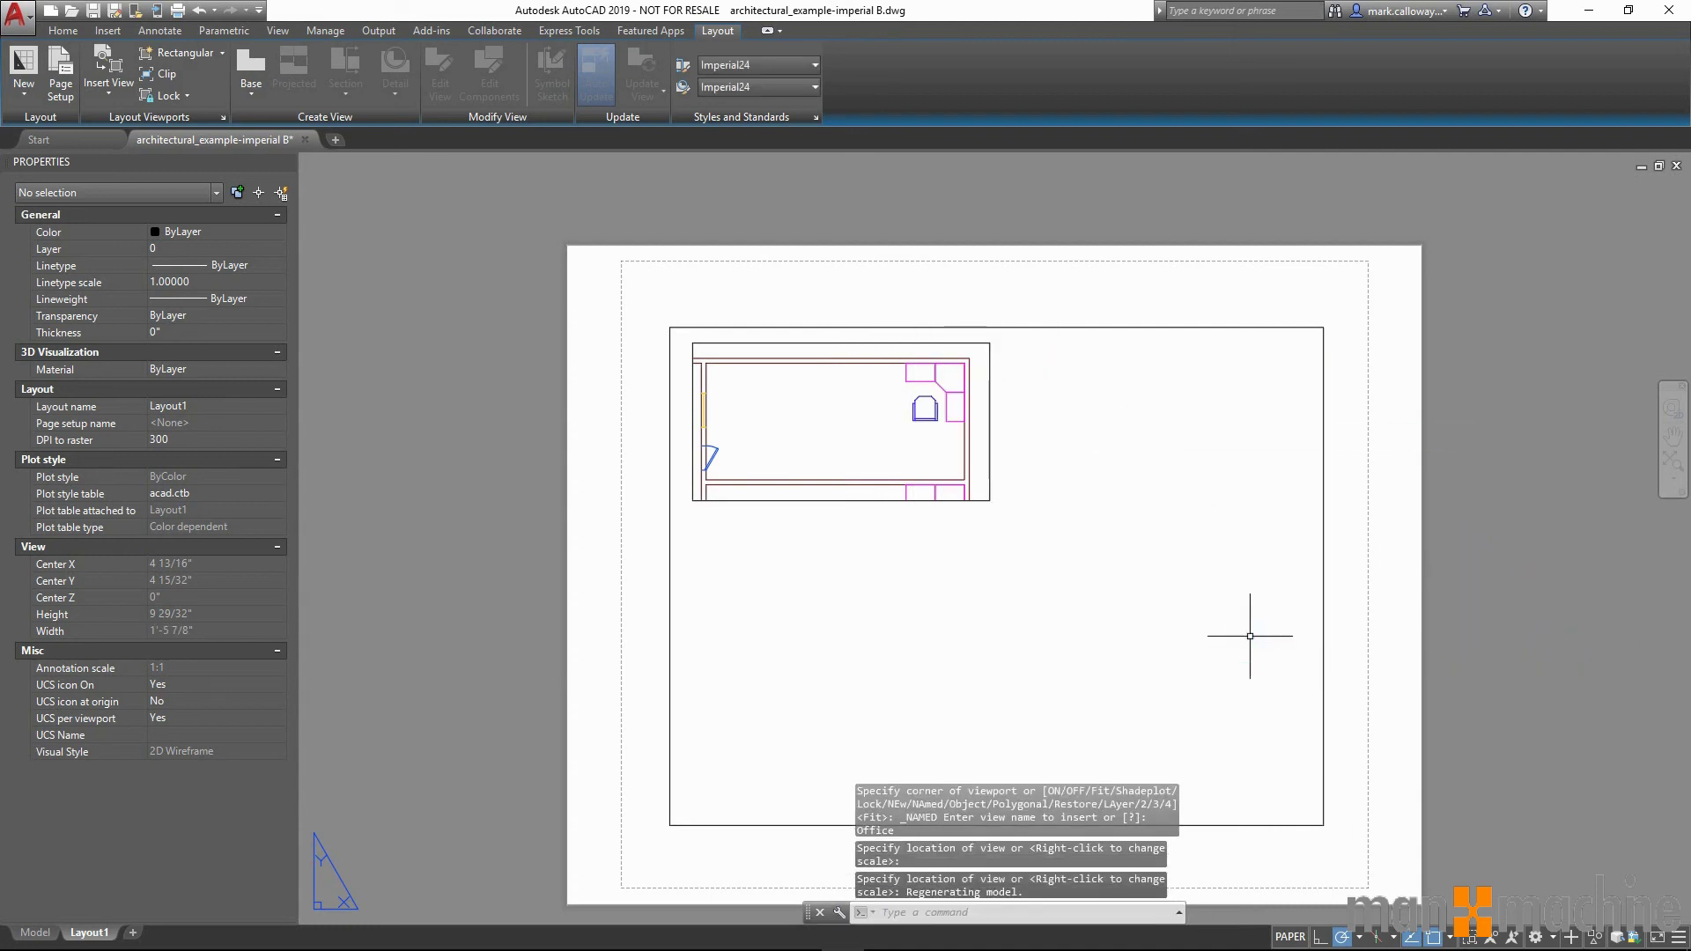
scroll(1298, 692, "up", 5)
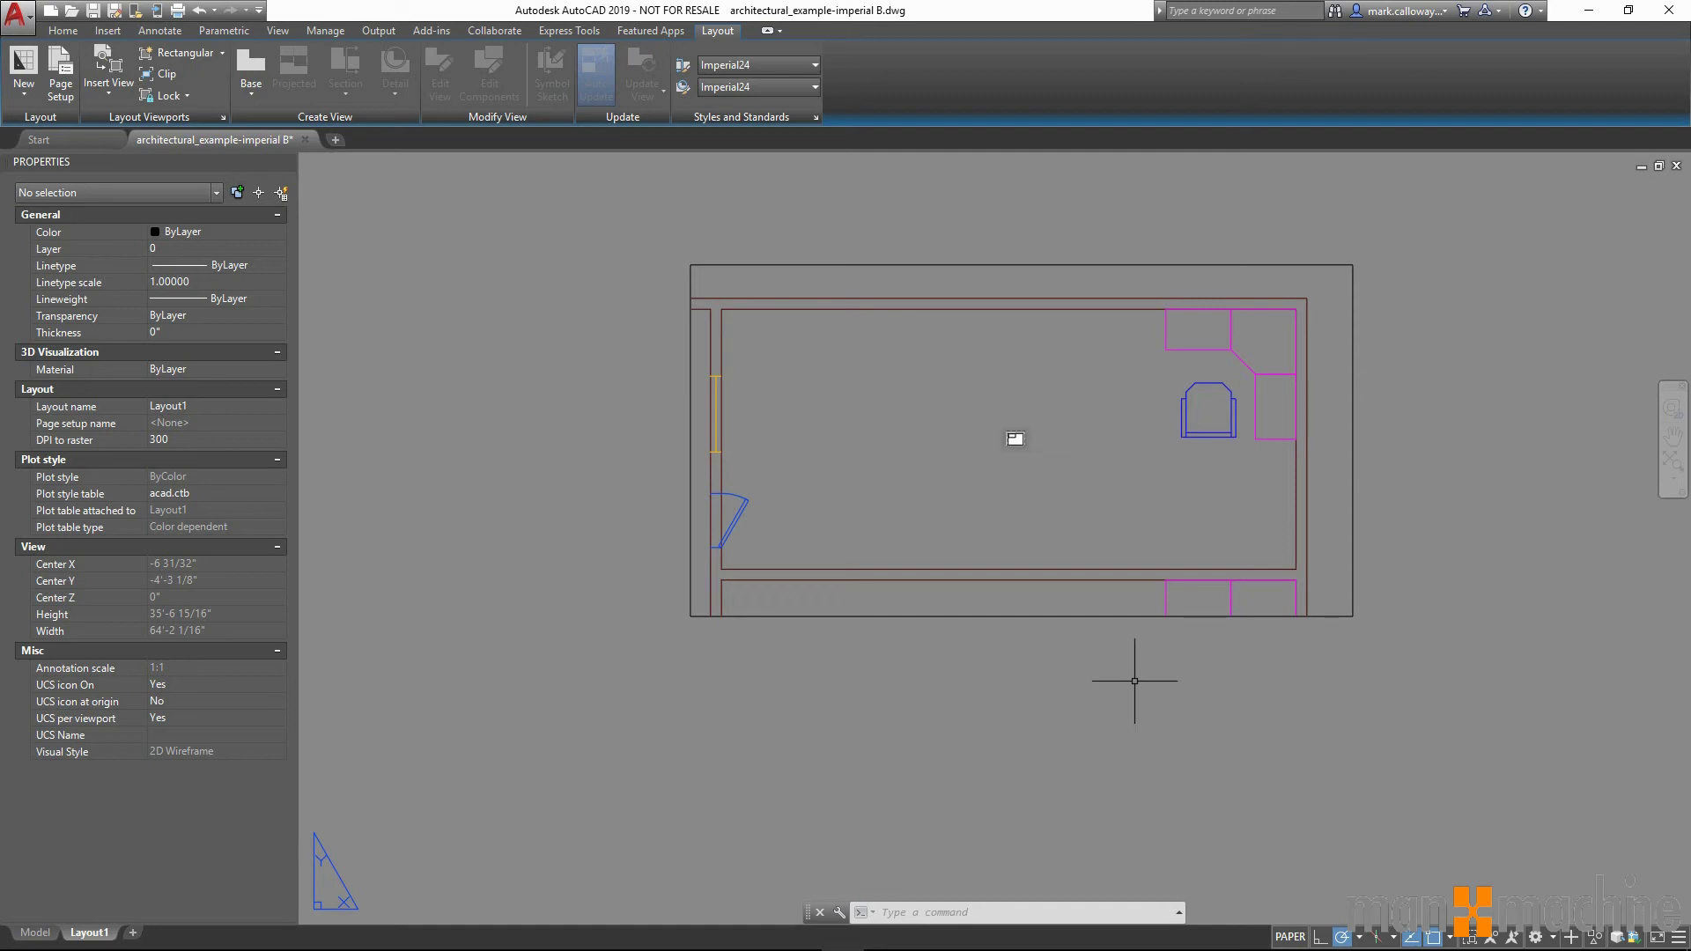
Return to model space and open the Shared Views palette from Collaborate.
left_click(37, 931)
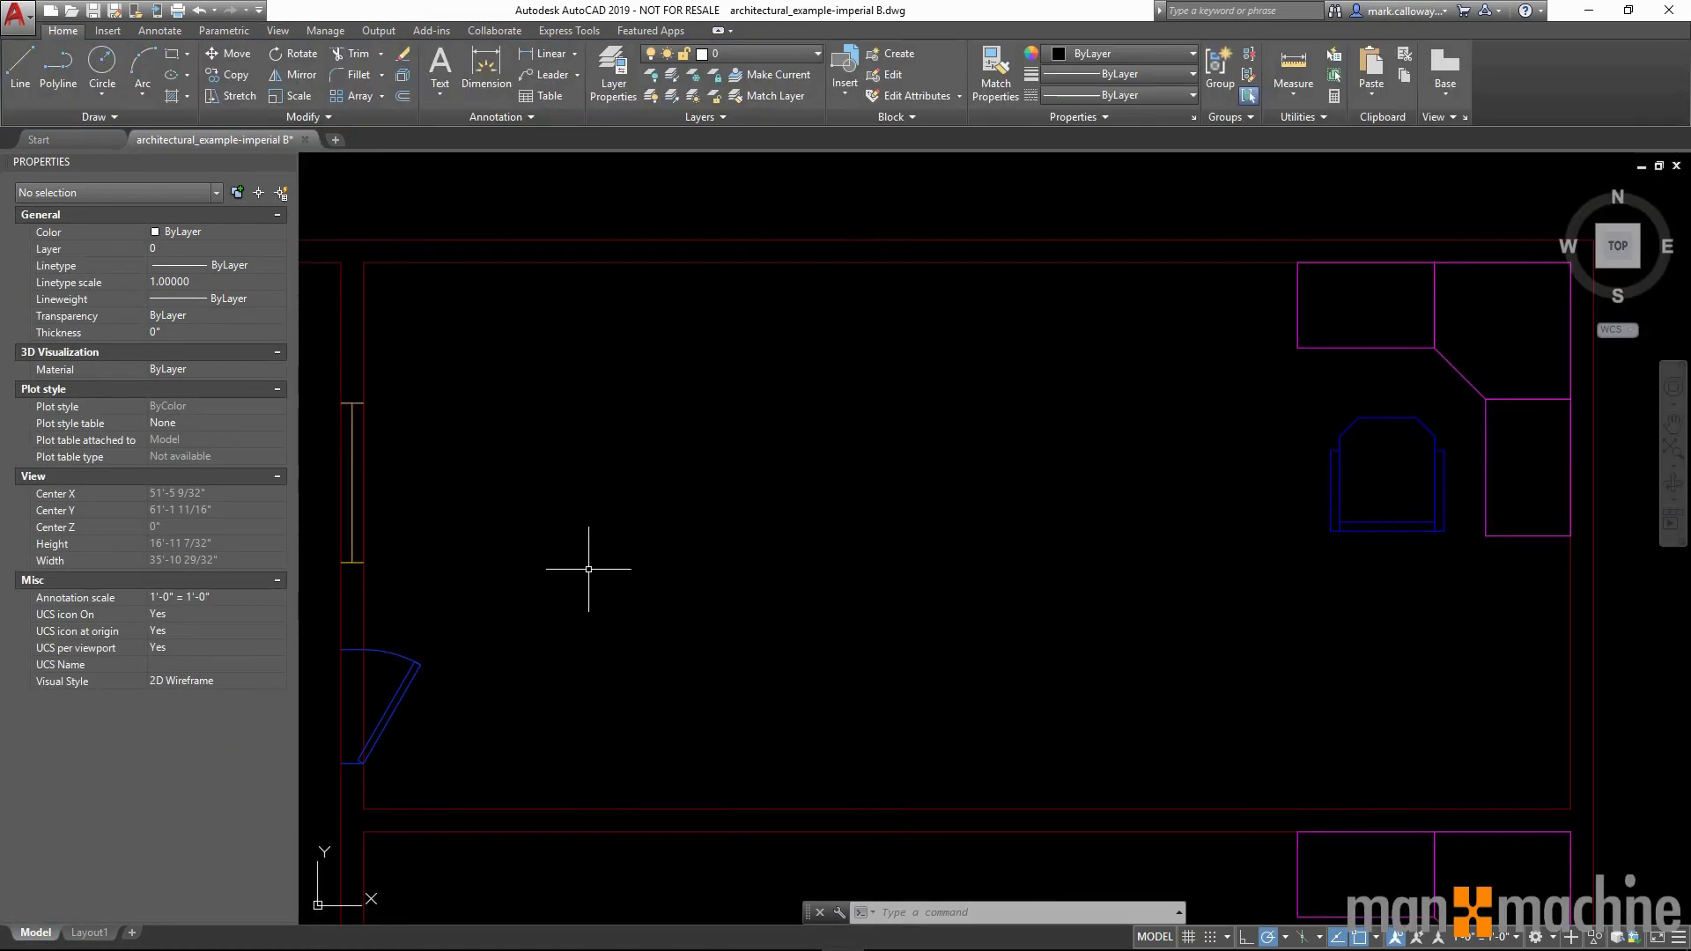
left_click(476, 33)
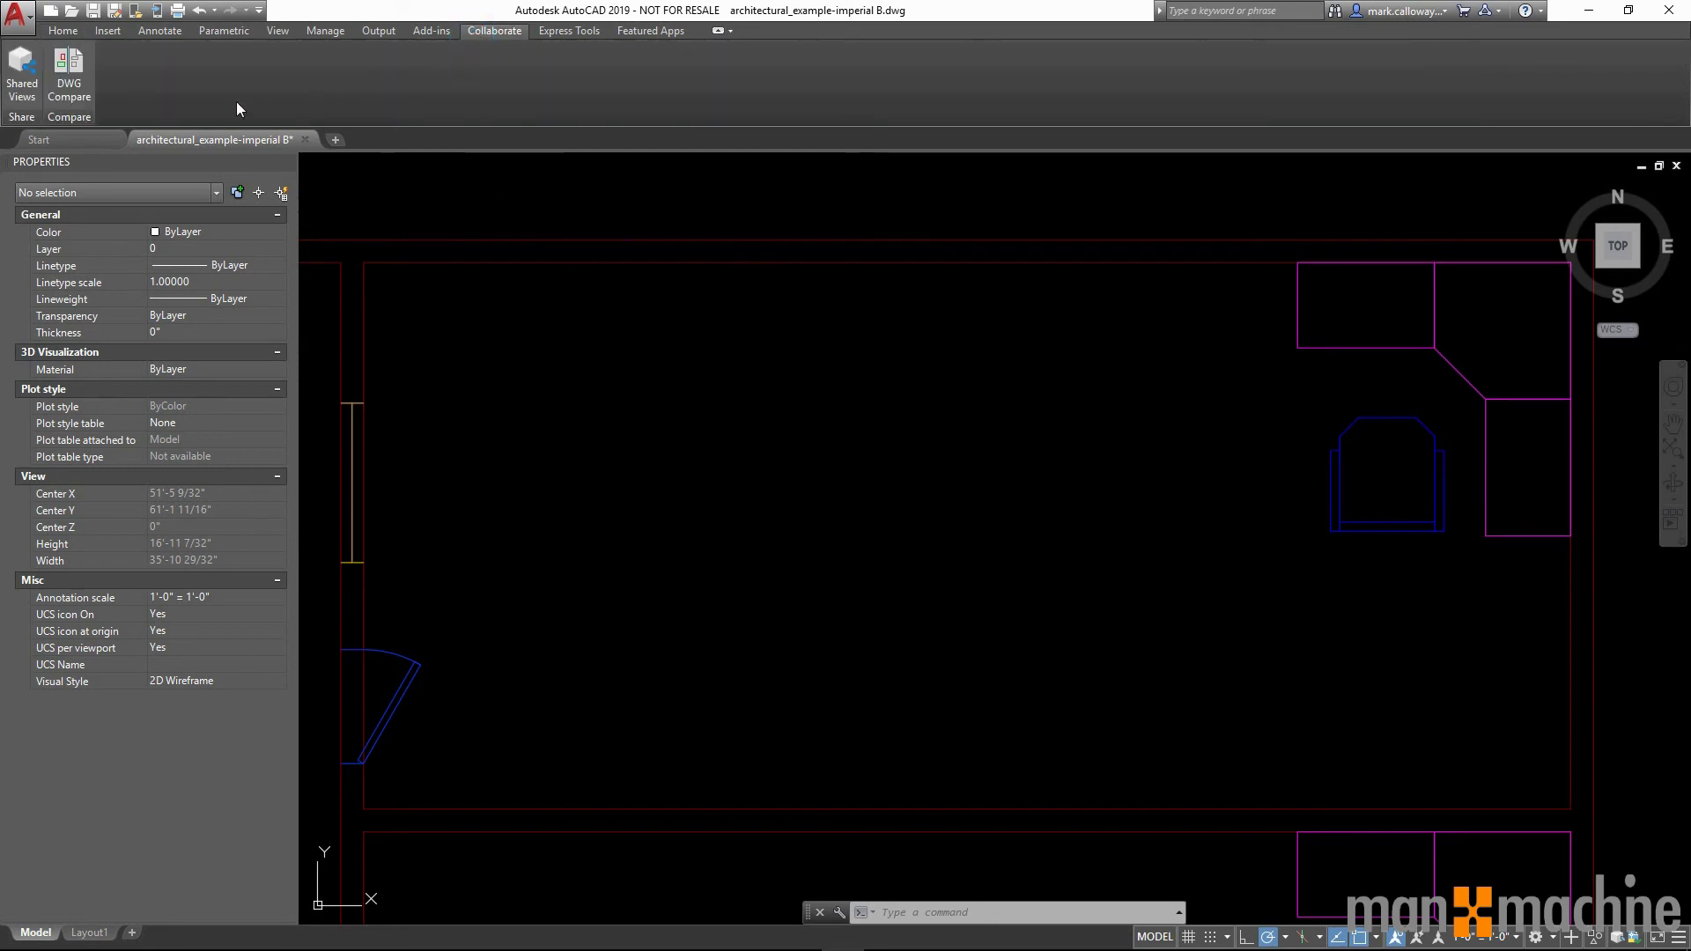
left_click(25, 88)
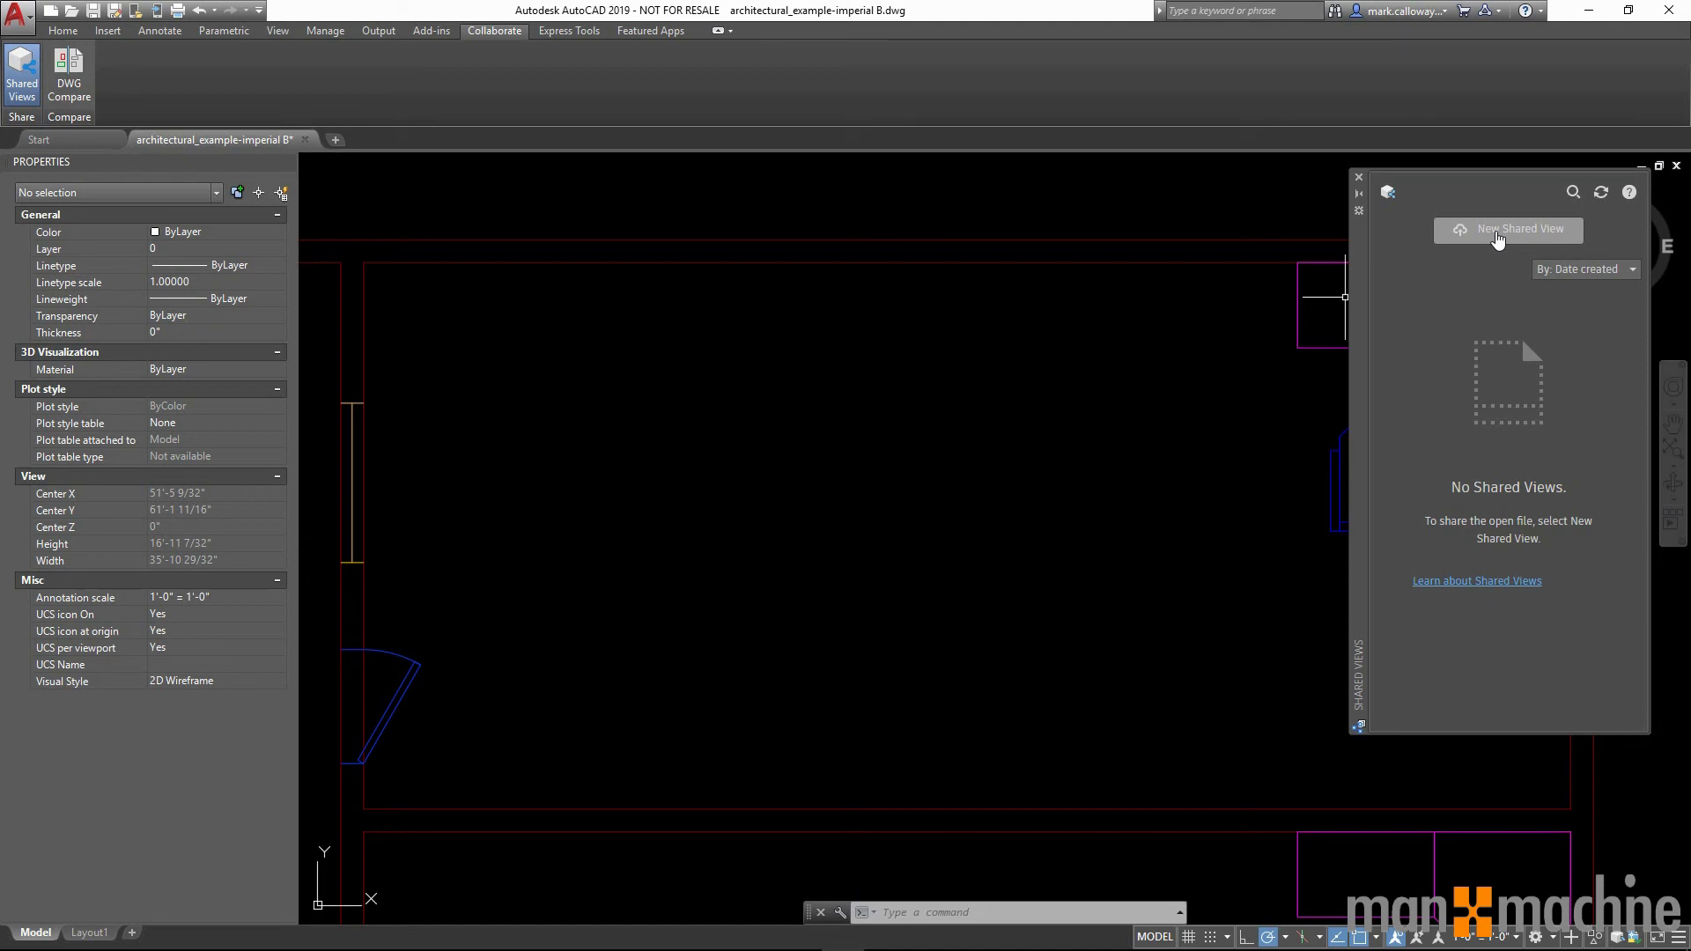
Create a new shared view of the current view with 2D views only, processing in the background.
left_click(1497, 230)
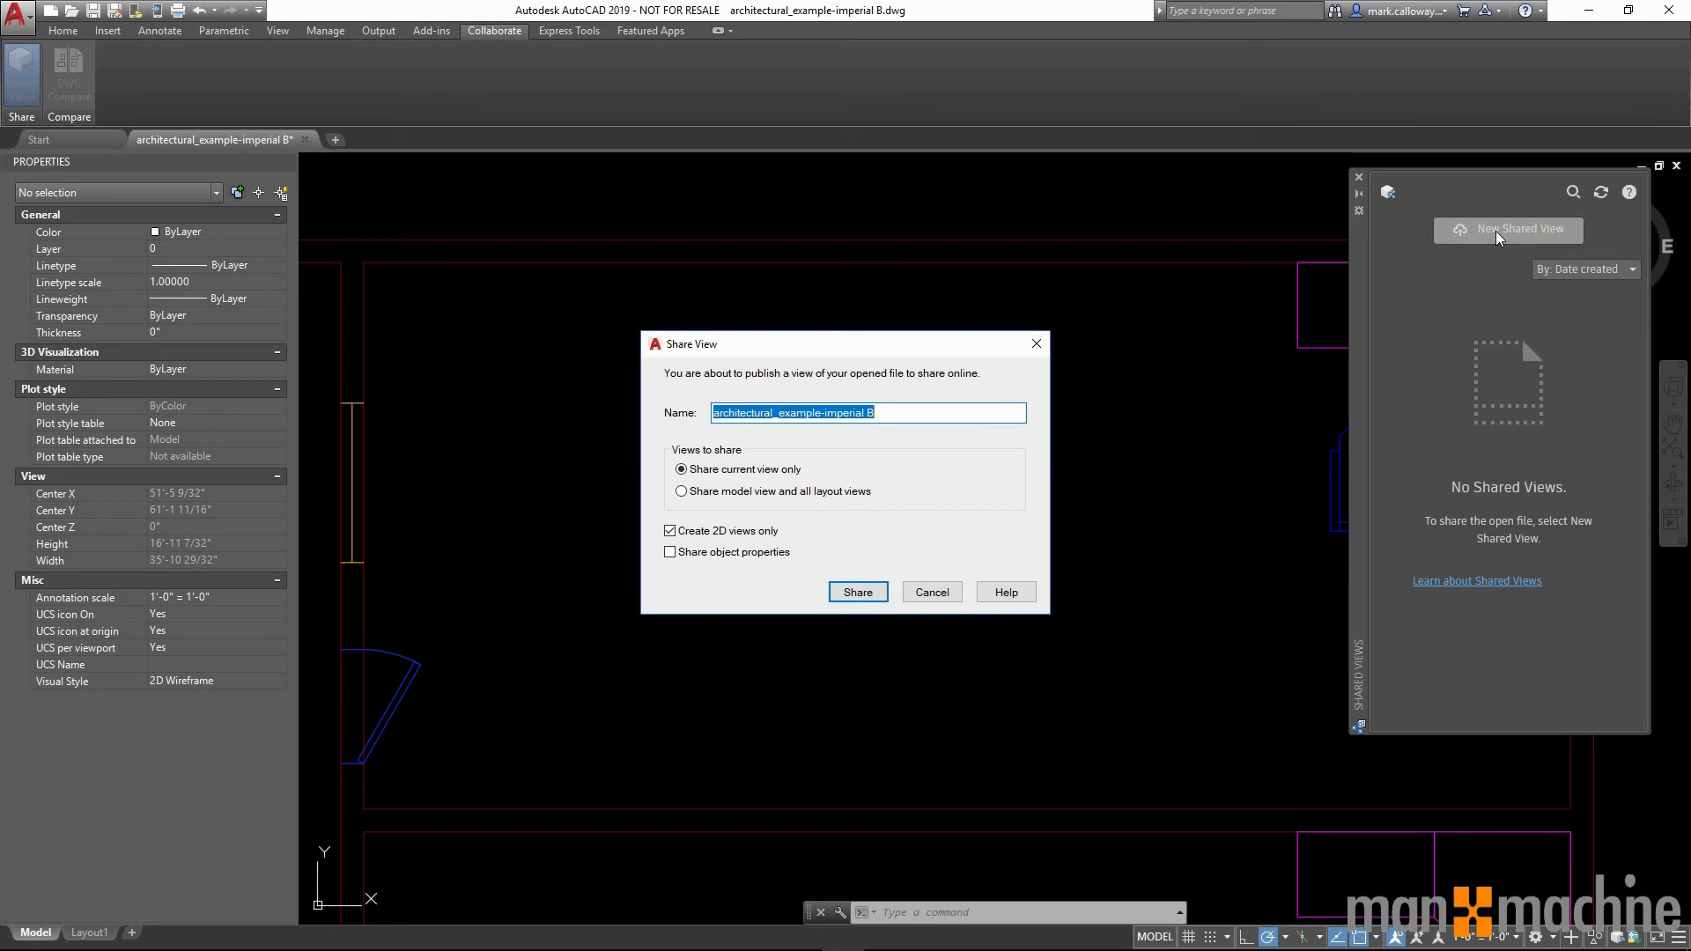
left_click(858, 593)
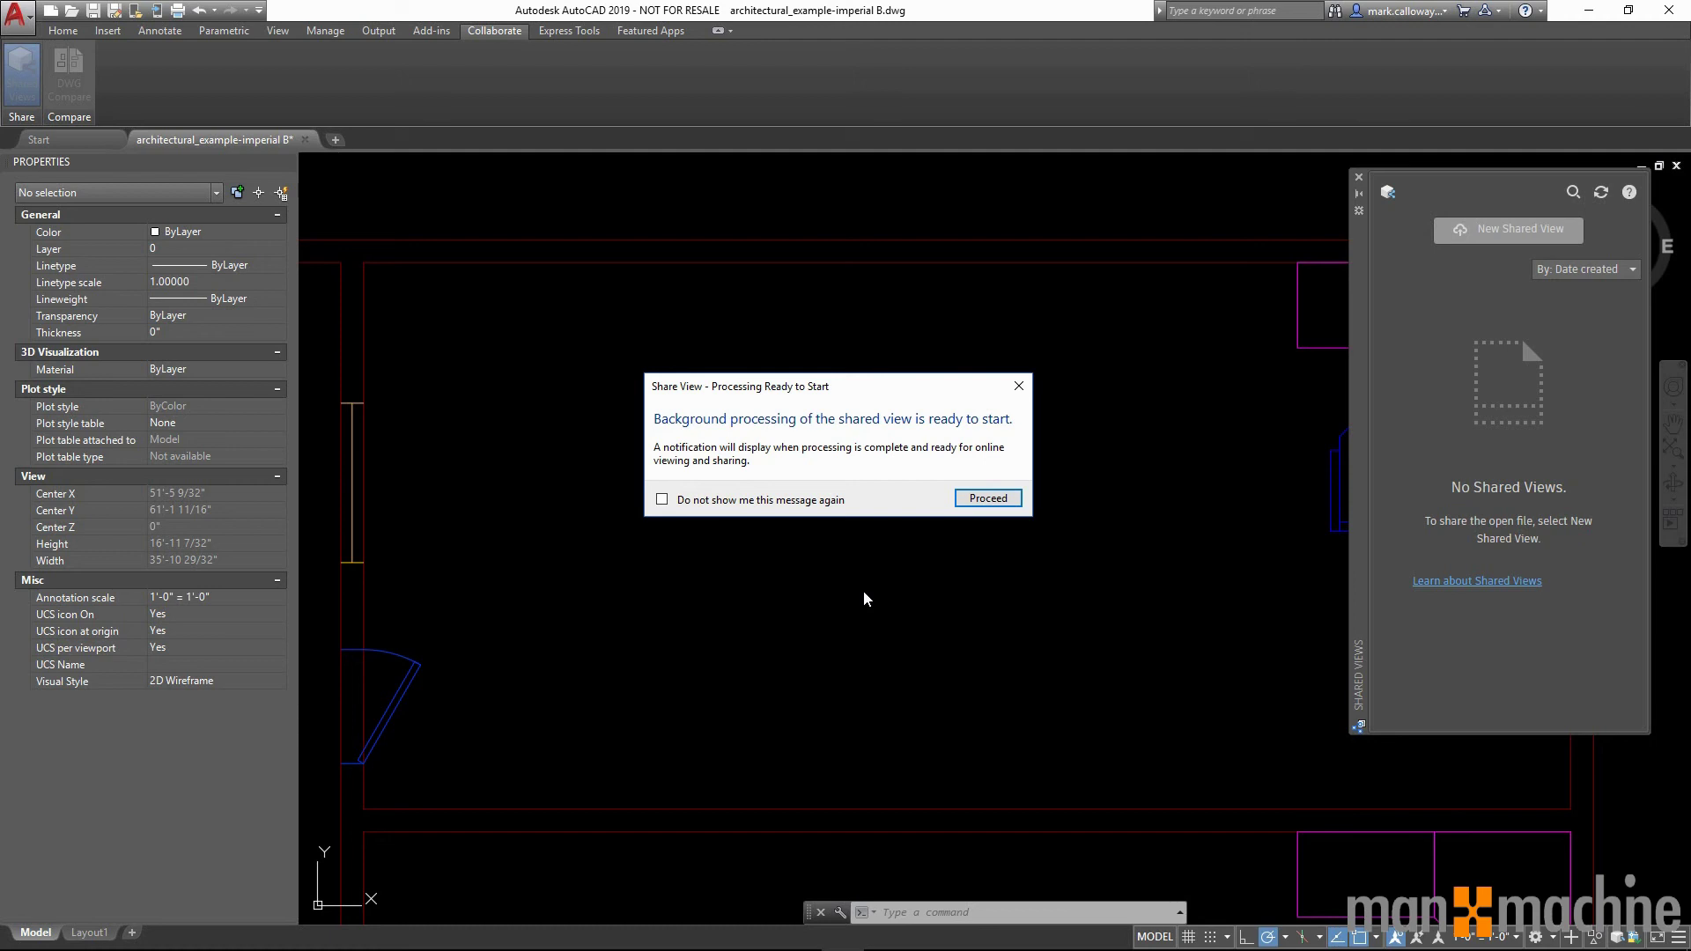
left_click(977, 498)
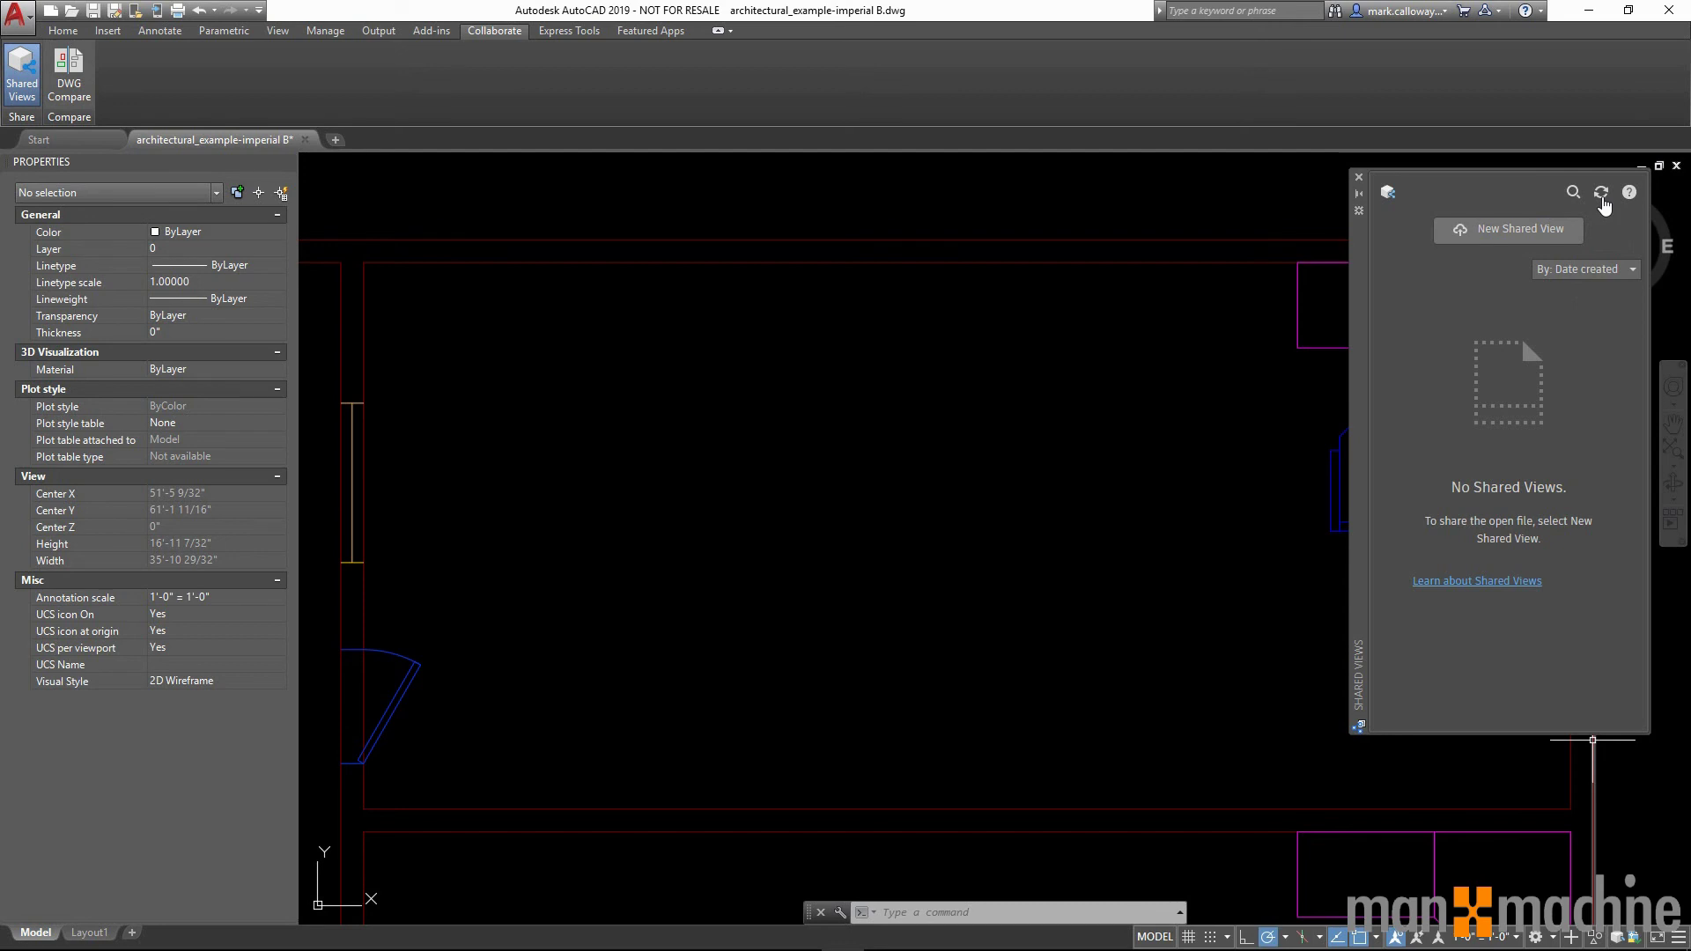
Refresh the Shared Views list, review the new view's options menu, then close the palette.
left_click(1602, 200)
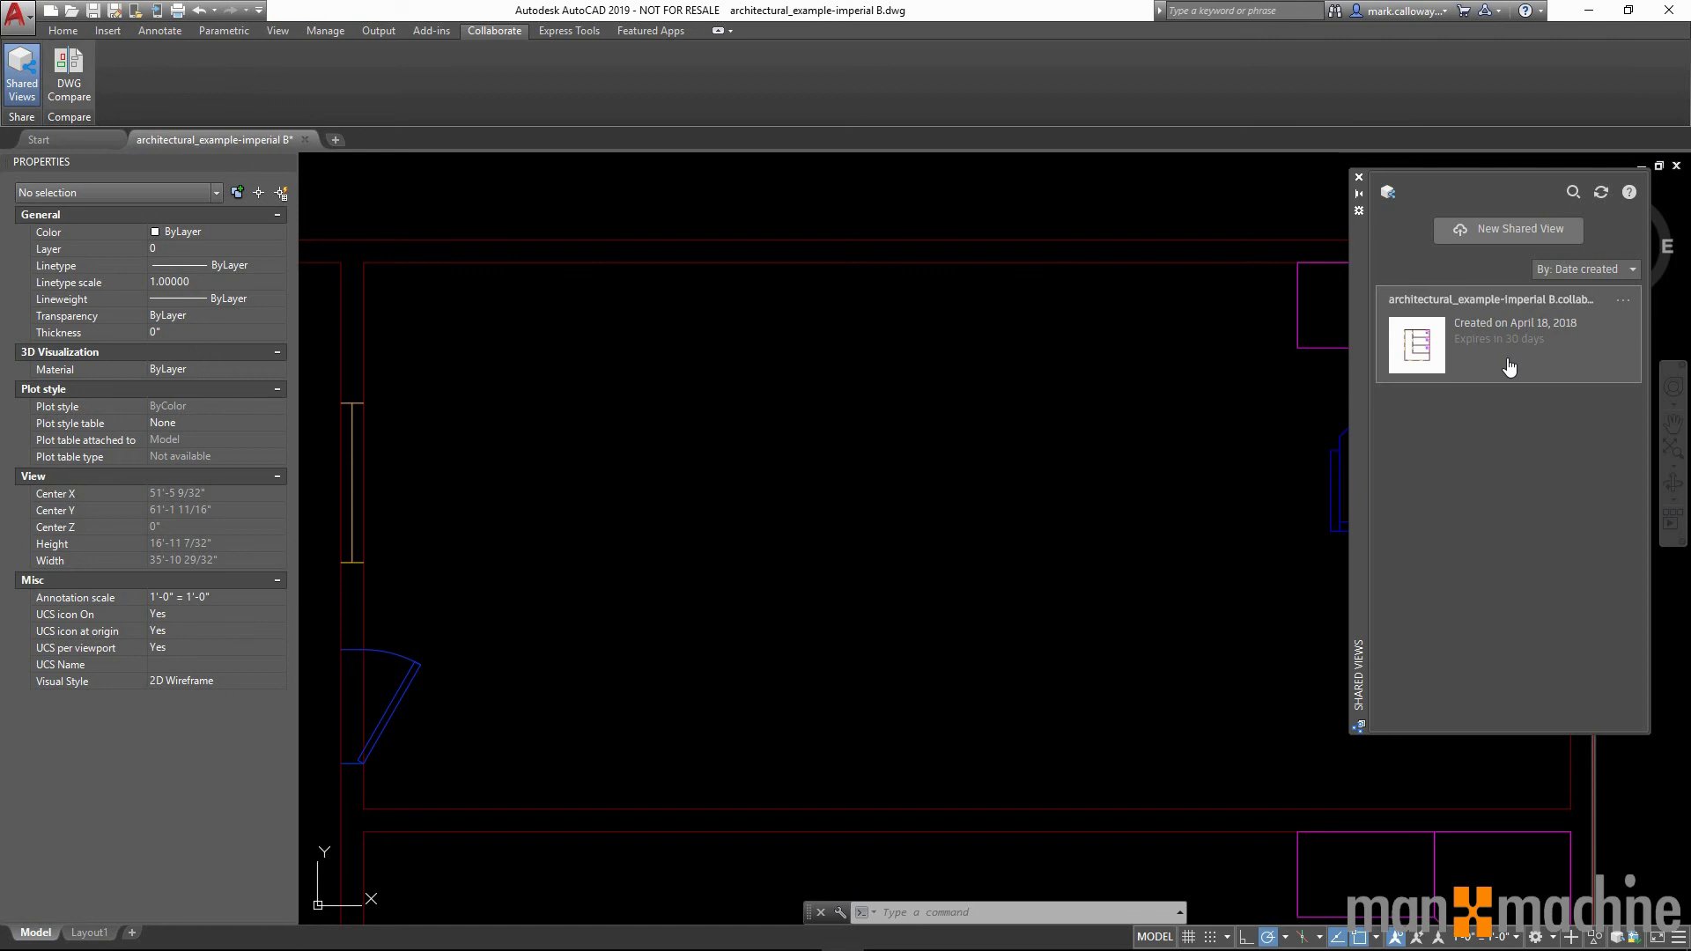
left_click(1625, 304)
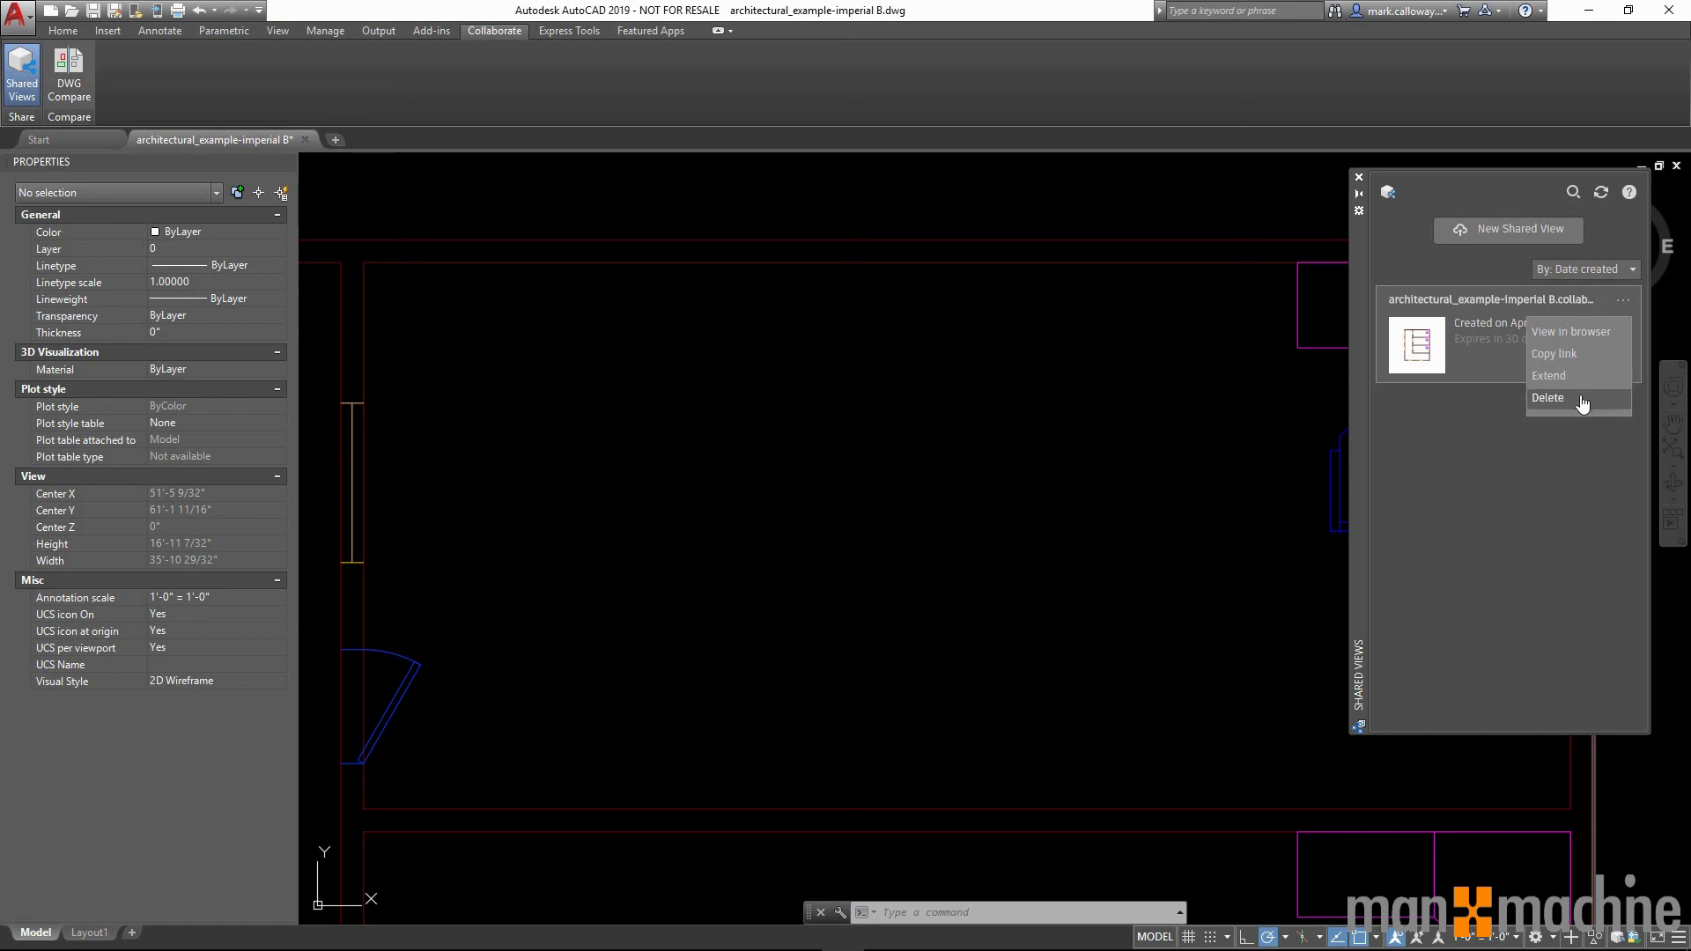
left_click(1360, 176)
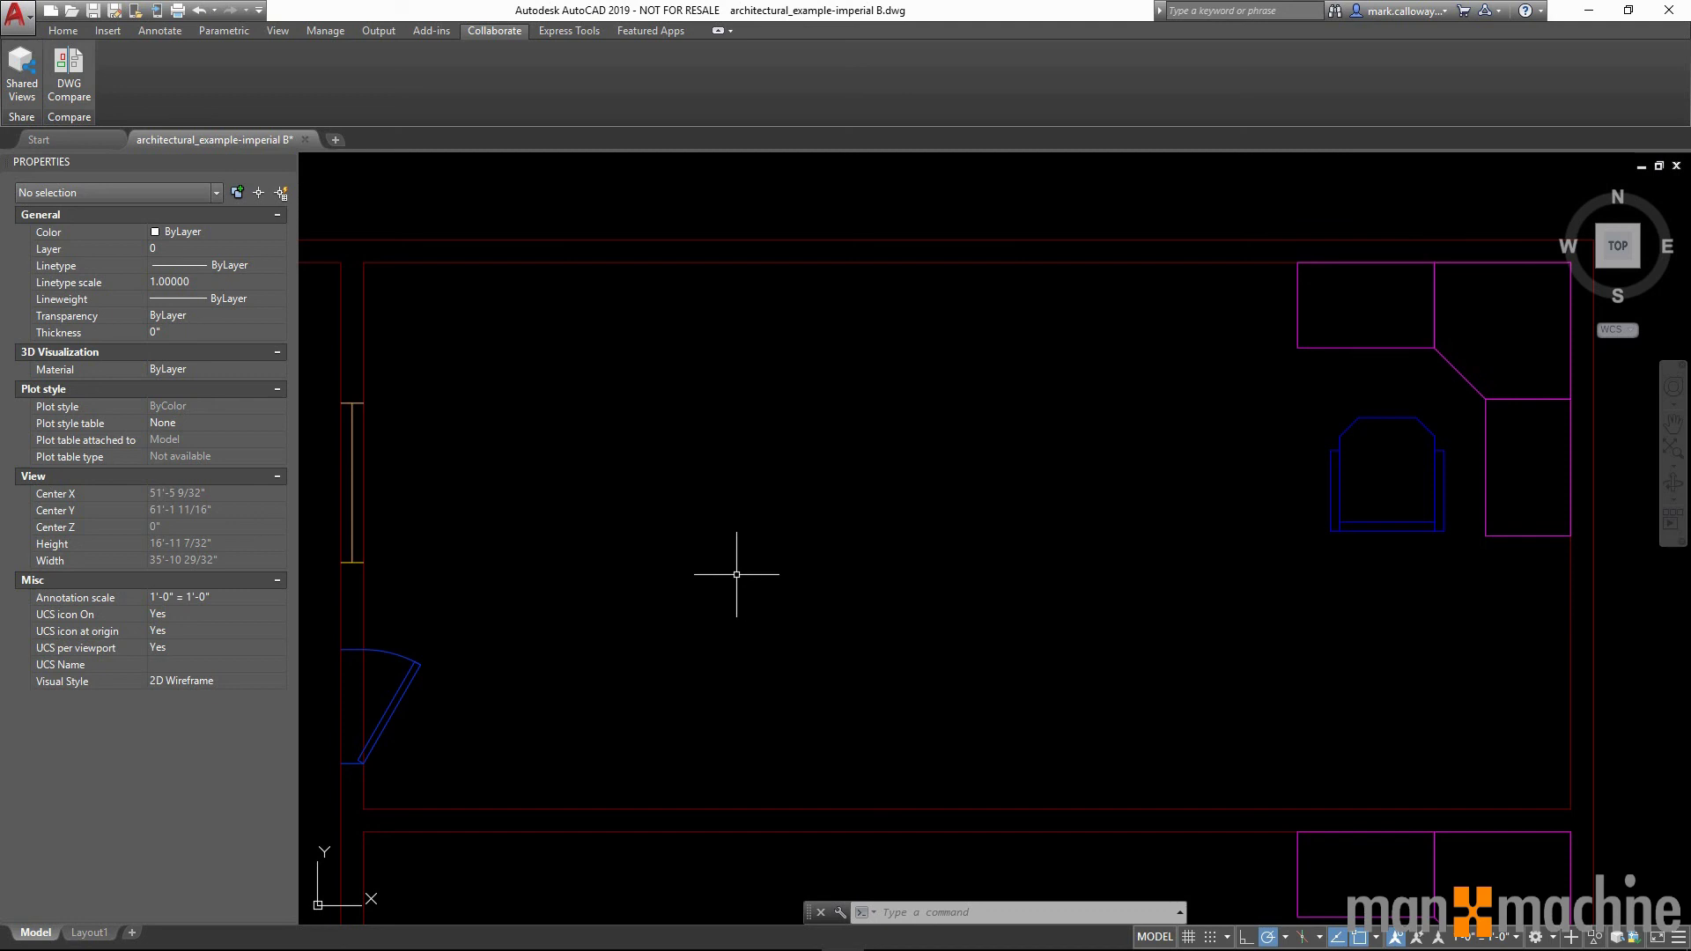
Use 3DCONFIG to open Graphics Performance and show the 2D Display Settings mode list.
type("3dconfig")
key("Return")
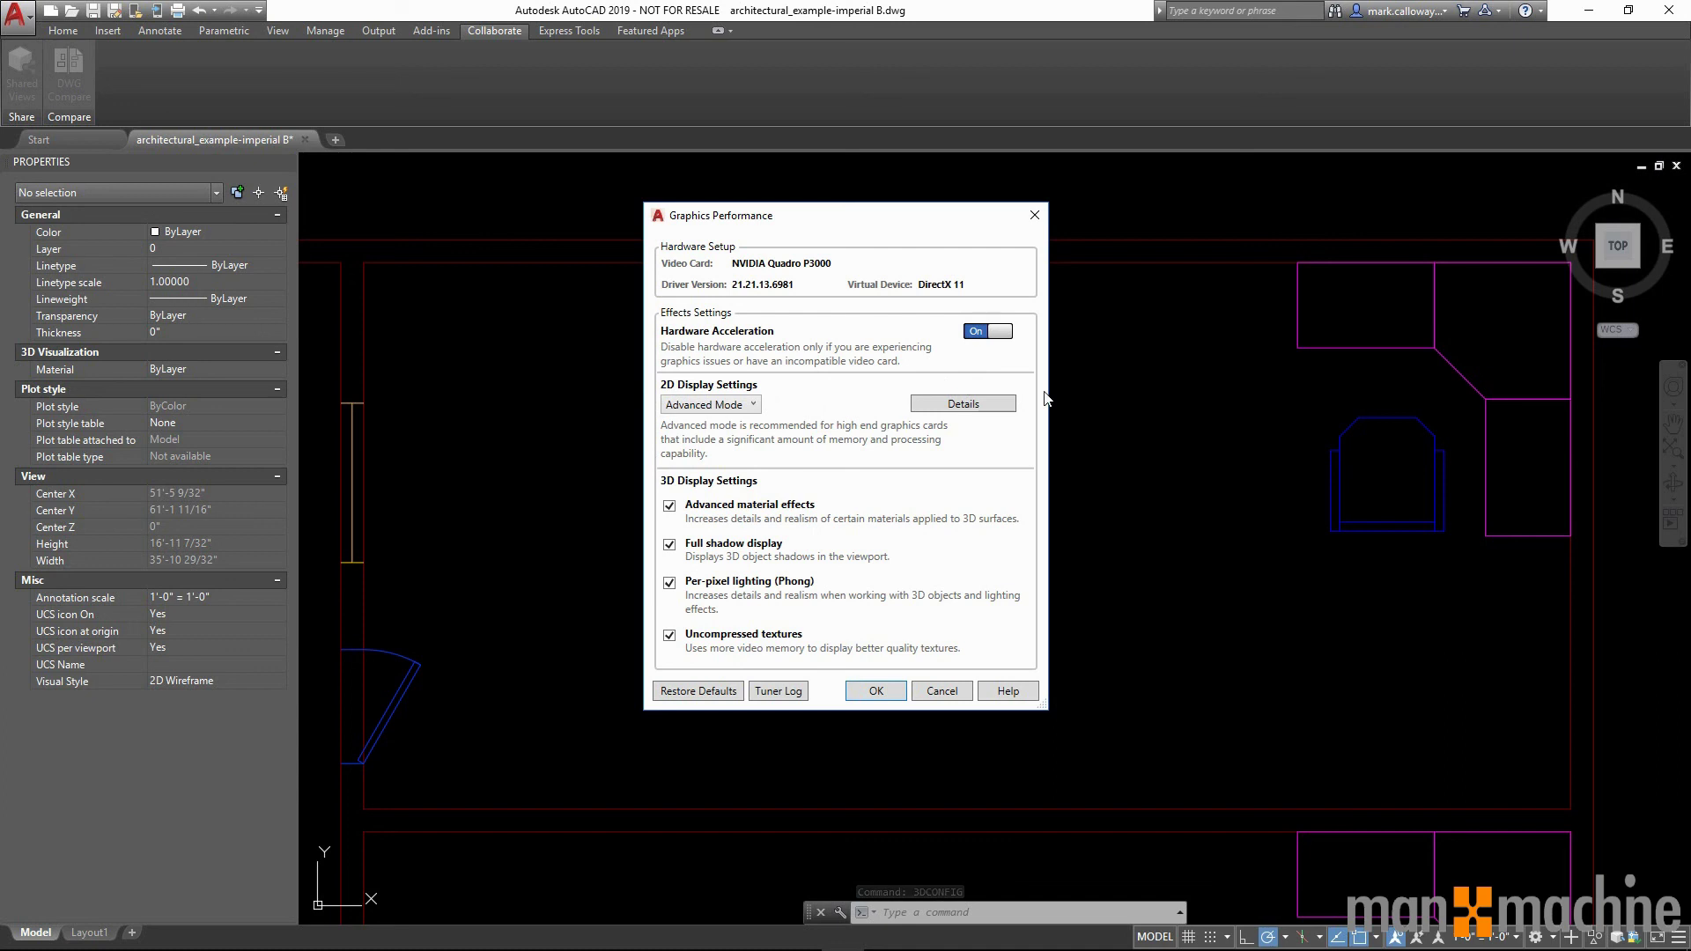
left_click(938, 406)
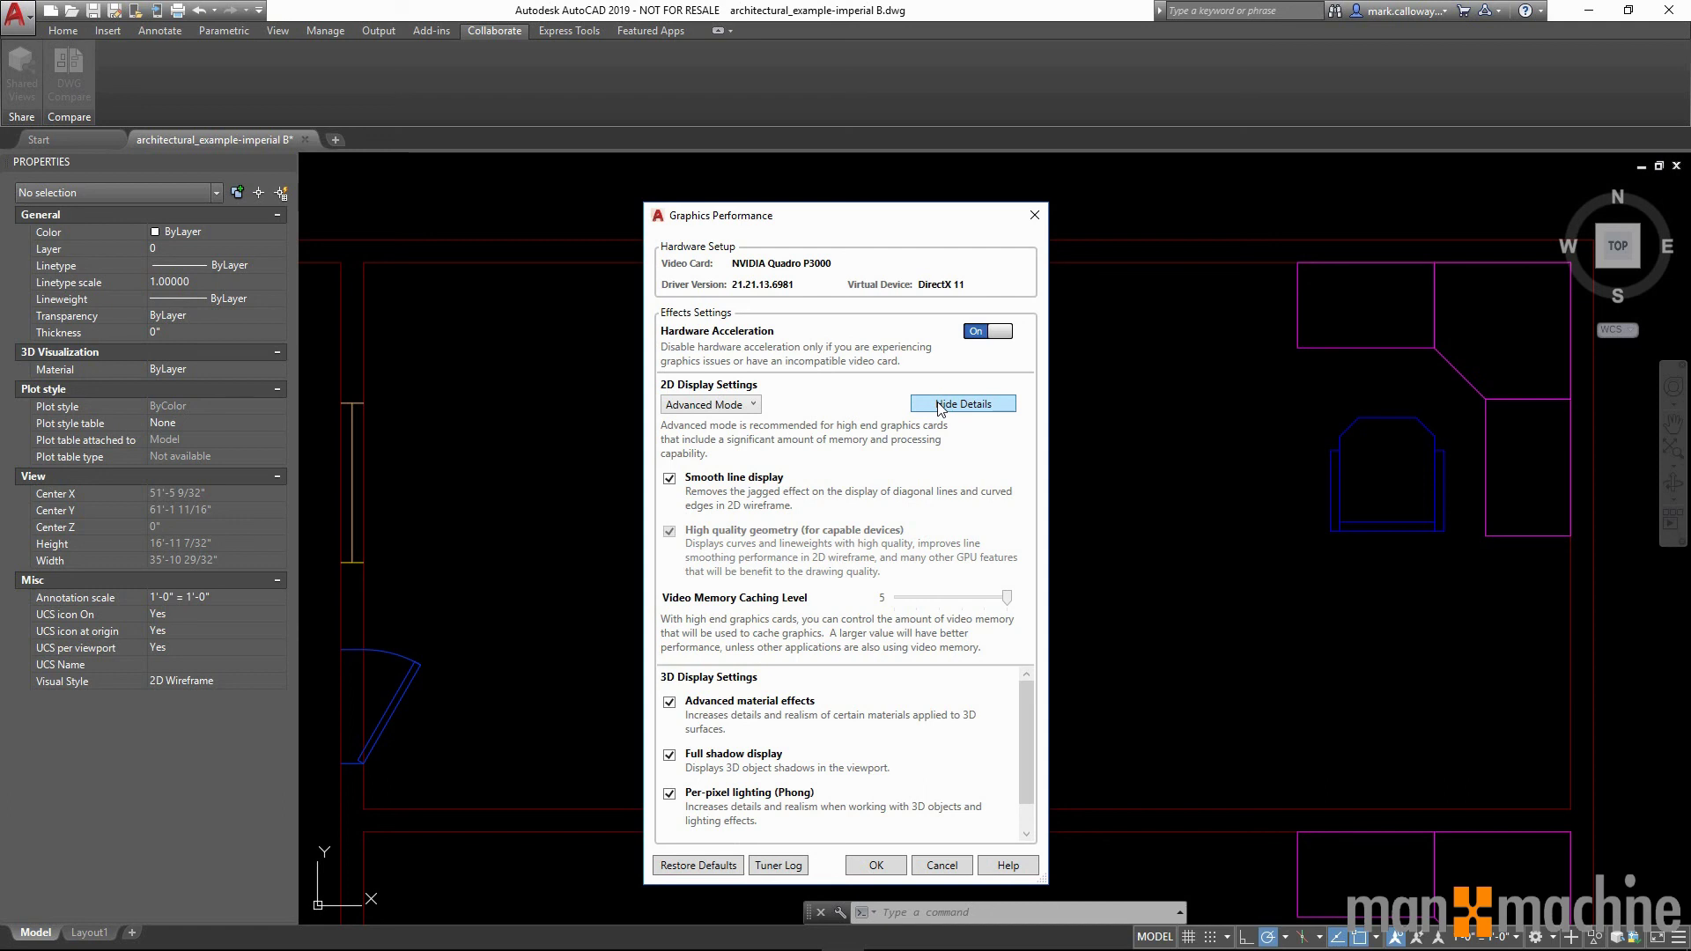
left_click(751, 406)
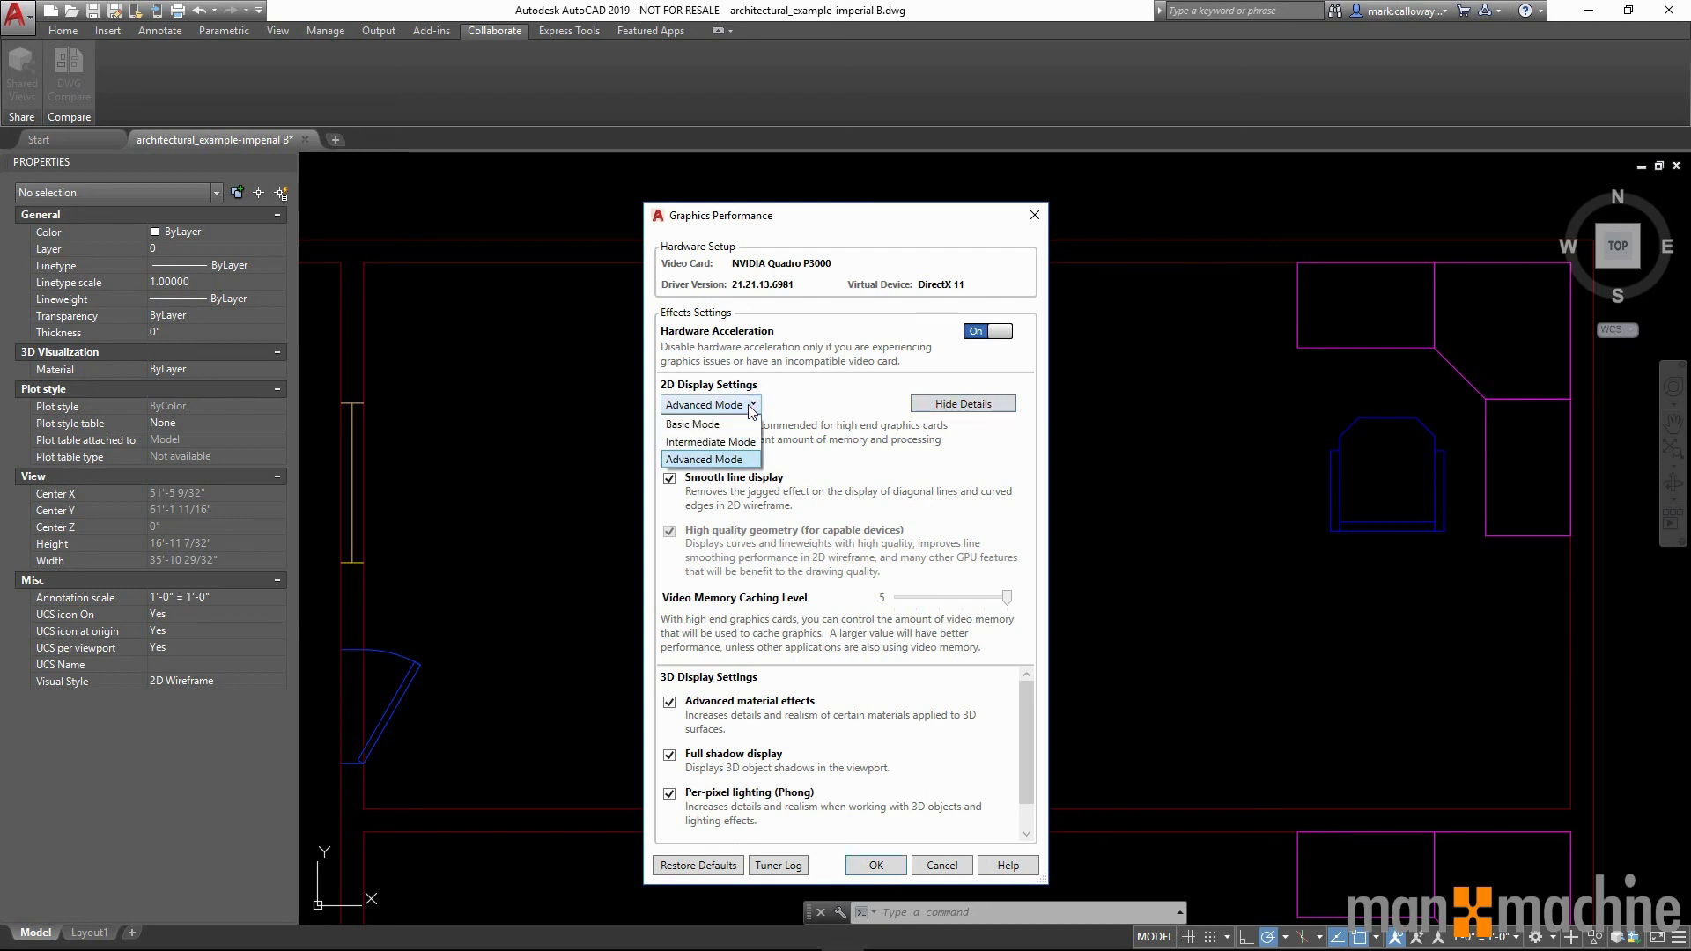